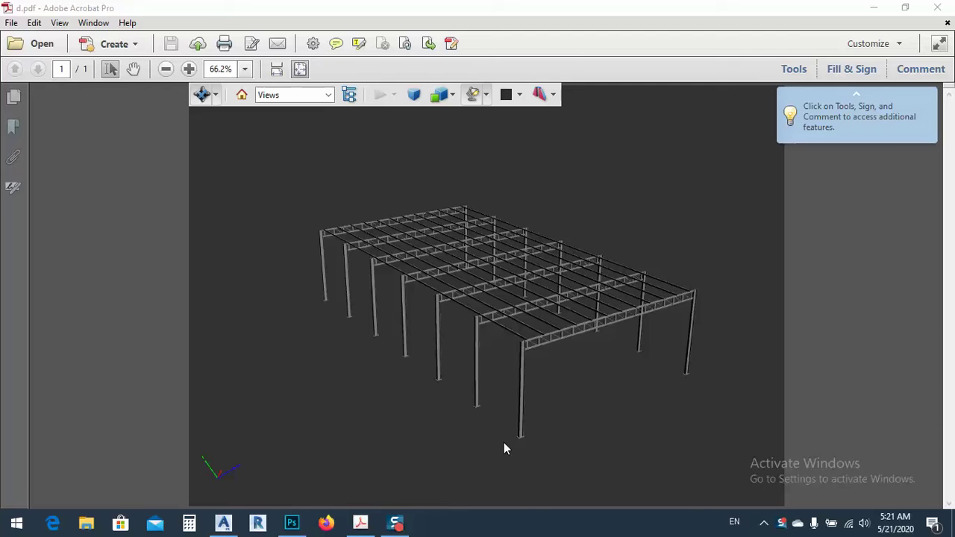
- Orbit the 3D frame in the PDF to several angles and a preset view, briefly checking Advance Steel
{"action": "left_click_drag", "start_coordinate": [498, 386], "coordinate": [449, 286]}
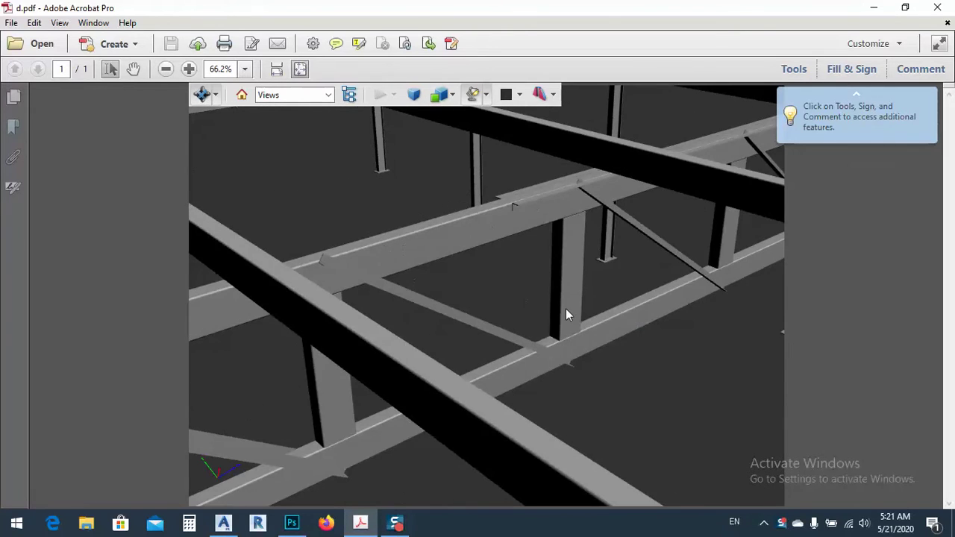
{"action": "left_click_drag", "start_coordinate": [378, 253], "coordinate": [565, 308]}
{"action": "scroll", "coordinate": [566, 310], "scroll_direction": "down", "scroll_amount": 10}
{"action": "left_click_drag", "start_coordinate": [544, 385], "coordinate": [531, 365]}
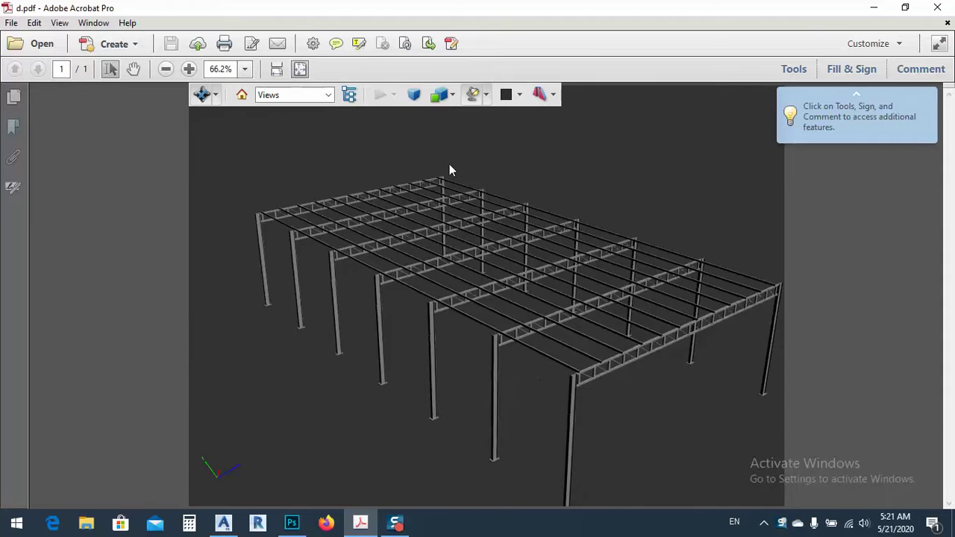
{"action": "left_click", "coordinate": [414, 97]}
{"action": "left_click_drag", "start_coordinate": [477, 302], "coordinate": [2, 232]}
{"action": "left_click_drag", "start_coordinate": [377, 244], "coordinate": [286, 235]}
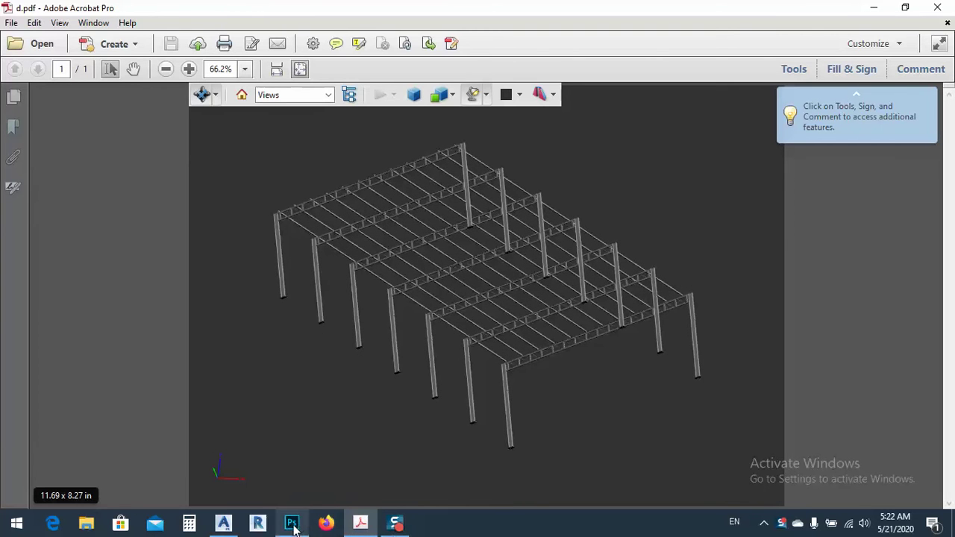
{"action": "left_click", "coordinate": [223, 522]}
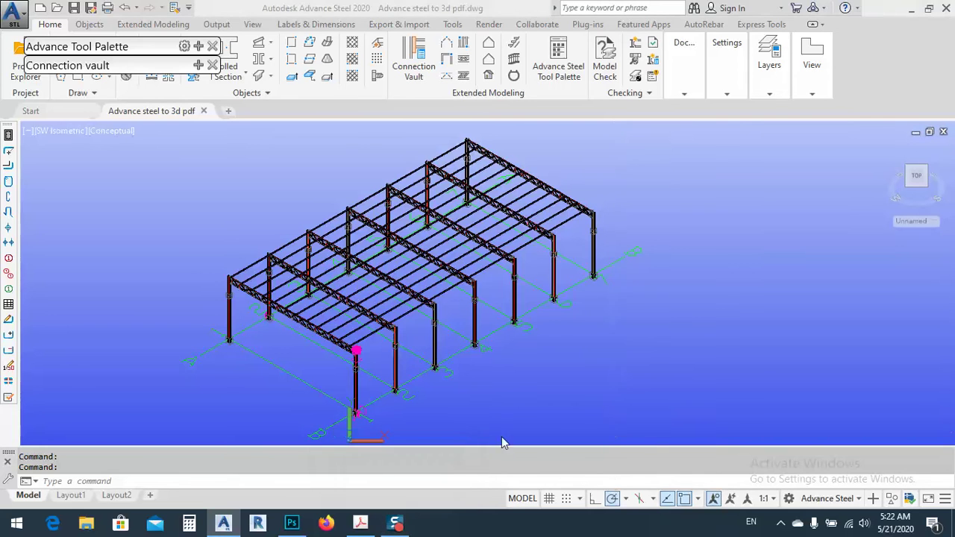
{"action": "left_click", "coordinate": [360, 523]}
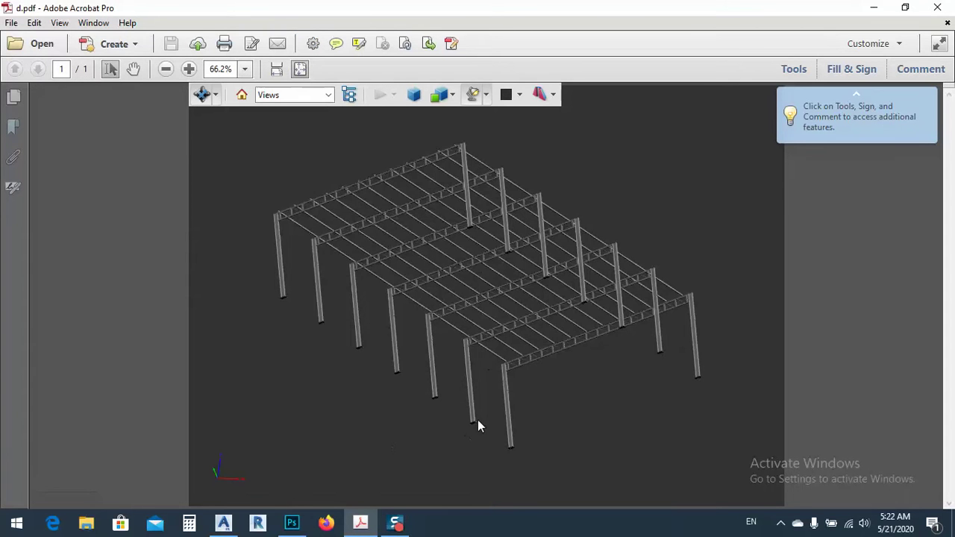
{"action": "left_click_drag", "start_coordinate": [482, 421], "coordinate": [447, 426]}
- Switch the model render mode to Solid Outline, then Bounding Box, then Solid Wireframe
{"action": "left_click", "coordinate": [452, 96]}
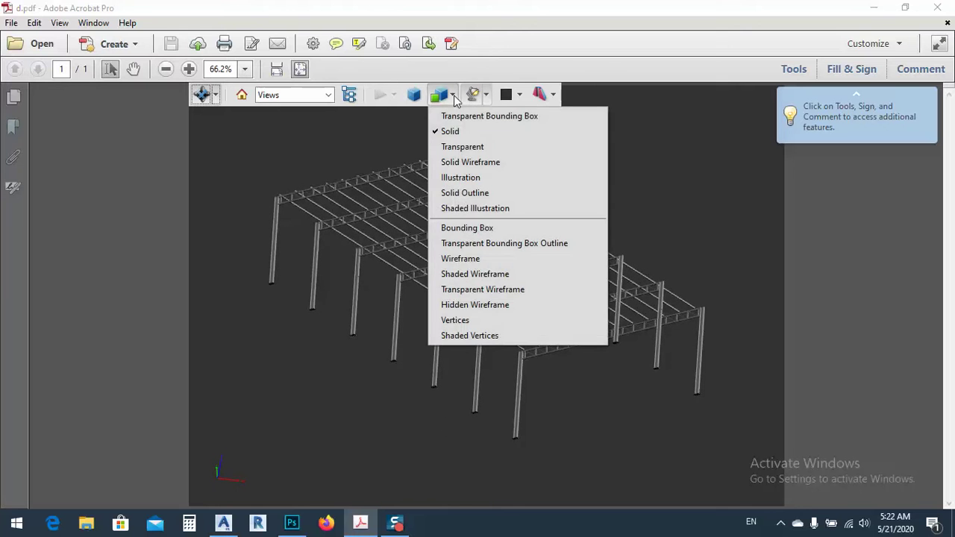
{"action": "left_click", "coordinate": [455, 193]}
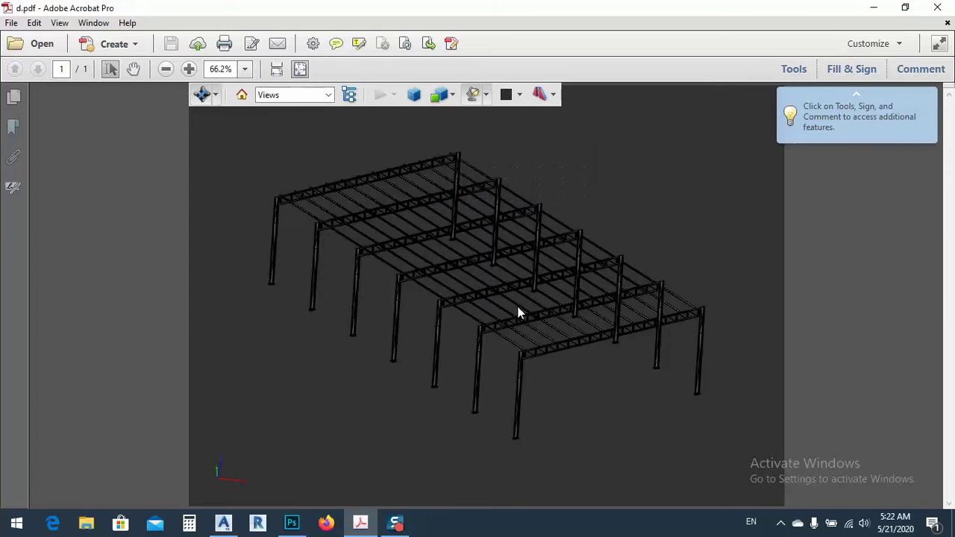
{"action": "left_click", "coordinate": [452, 96]}
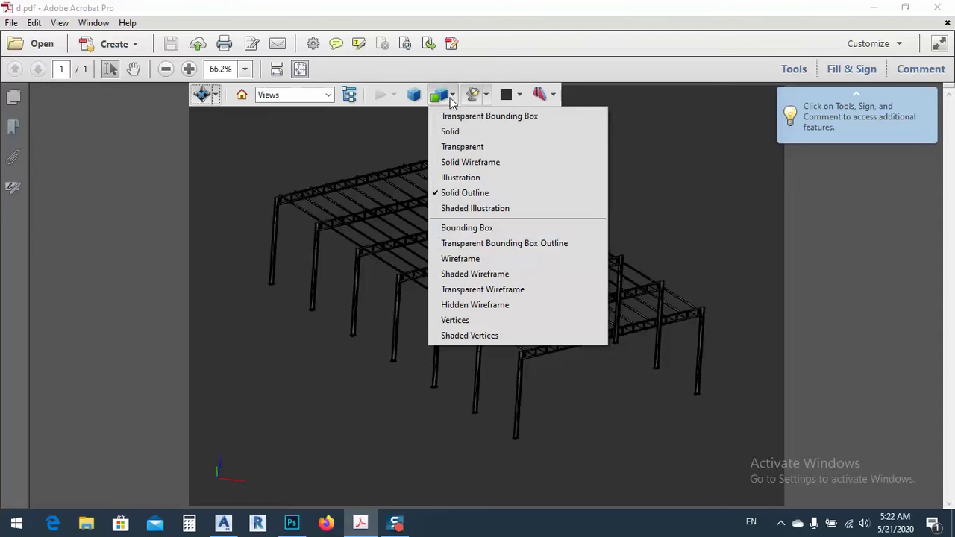
{"action": "left_click", "coordinate": [475, 229]}
{"action": "left_click", "coordinate": [451, 96]}
{"action": "left_click", "coordinate": [465, 162]}
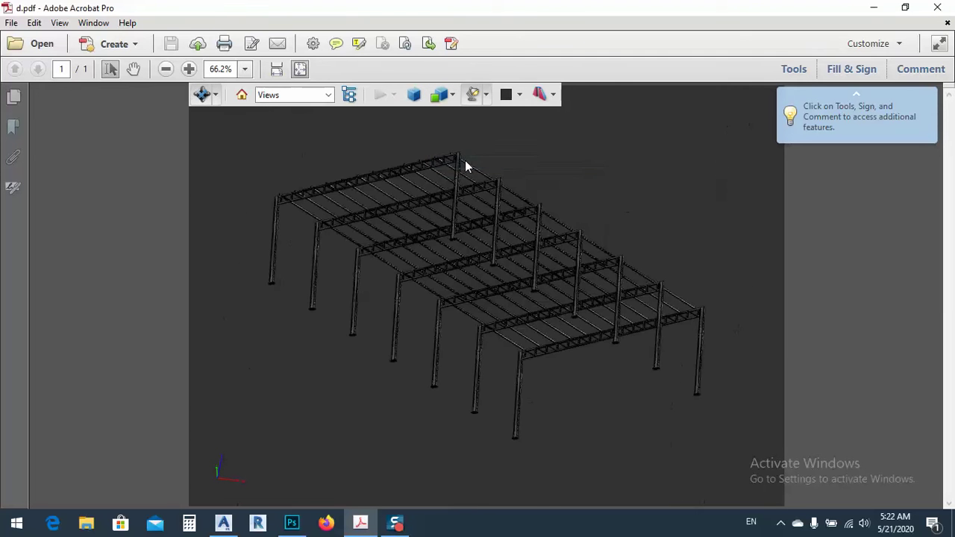
- Zoom in and out on the wireframe model, then close Acrobat
{"action": "scroll", "coordinate": [524, 363], "scroll_direction": "up", "scroll_amount": 10}
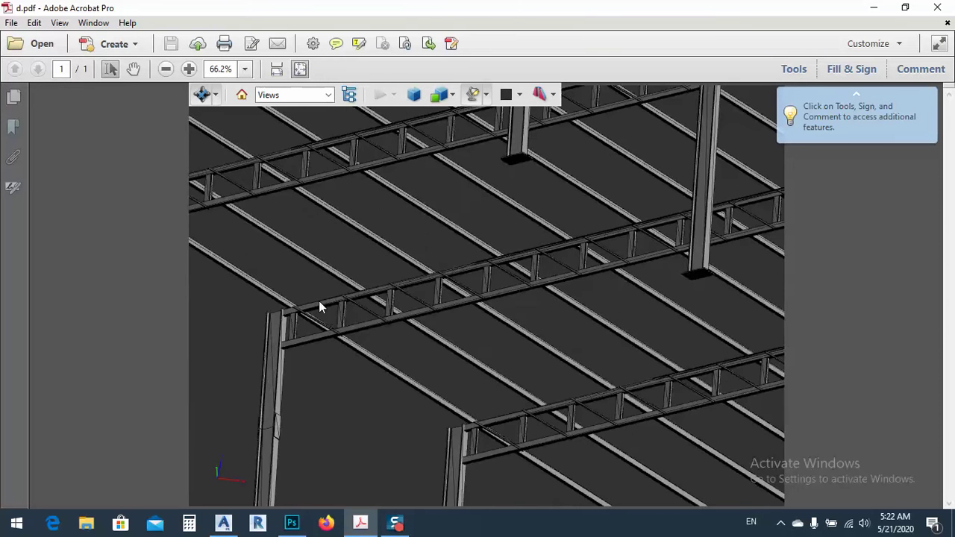
{"action": "scroll", "coordinate": [328, 320], "scroll_direction": "down", "scroll_amount": 10}
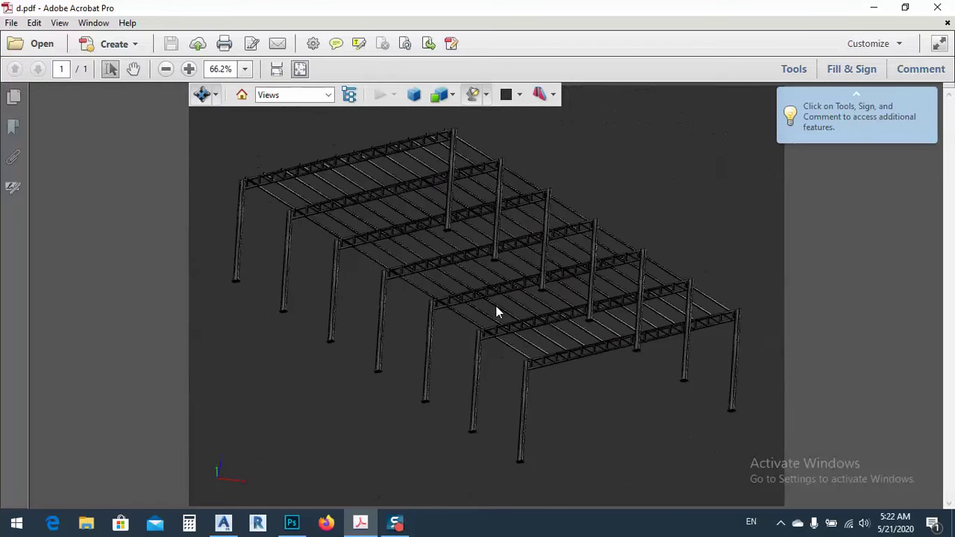
{"action": "left_click", "coordinate": [936, 9]}
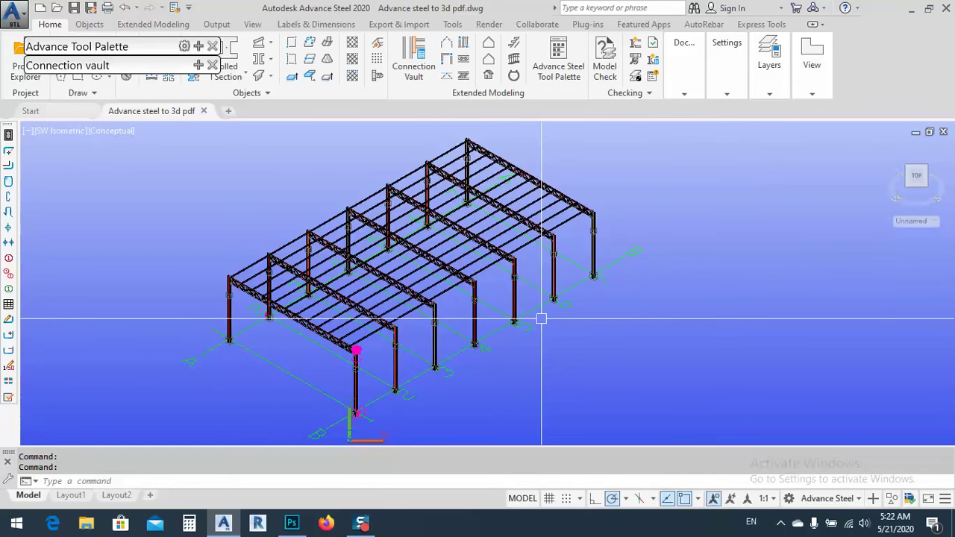
{"action": "scroll", "coordinate": [541, 319], "scroll_direction": "up", "scroll_amount": 10}
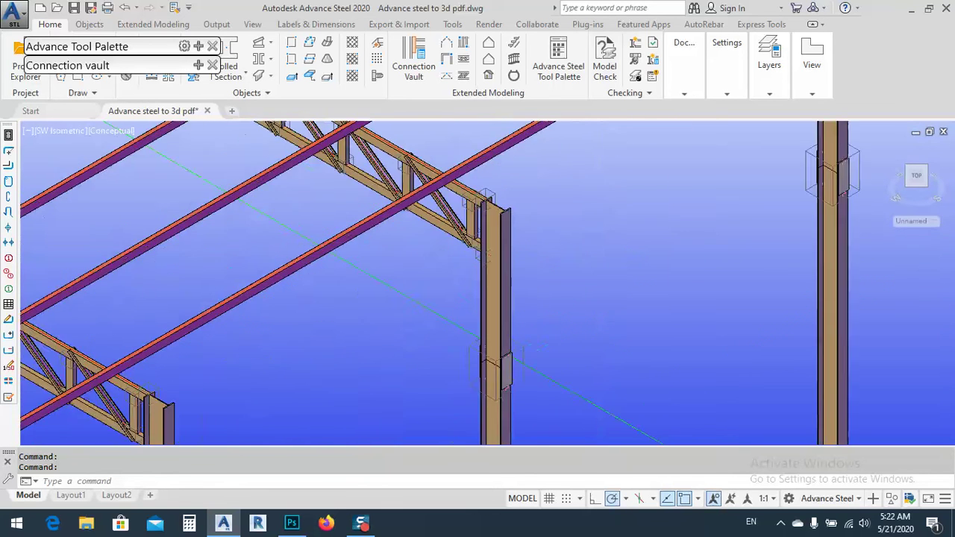
{"action": "left_click", "coordinate": [490, 270]}
{"action": "right_click", "coordinate": [566, 250]}
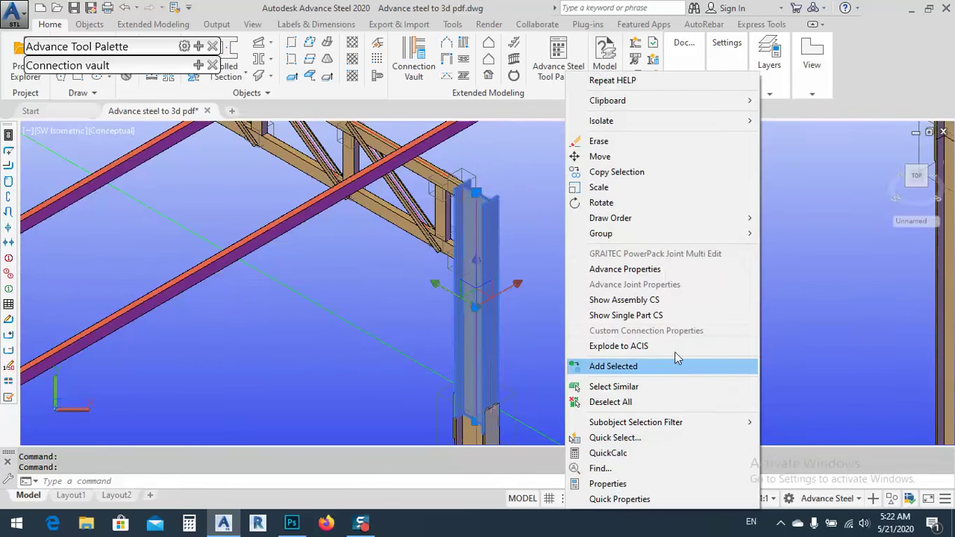
{"action": "left_click", "coordinate": [639, 270]}
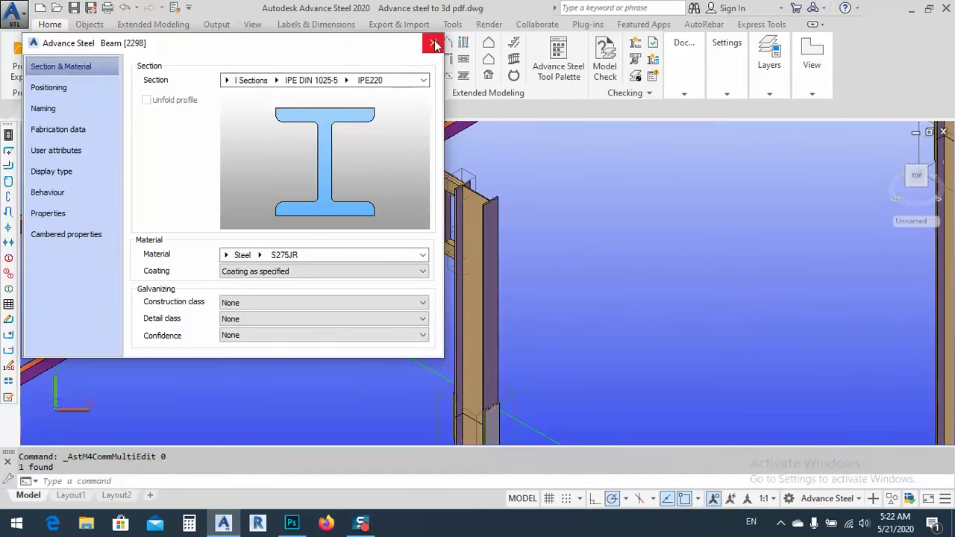
{"action": "left_click", "coordinate": [435, 46]}
{"action": "scroll", "coordinate": [484, 313], "scroll_direction": "down", "scroll_amount": 6}
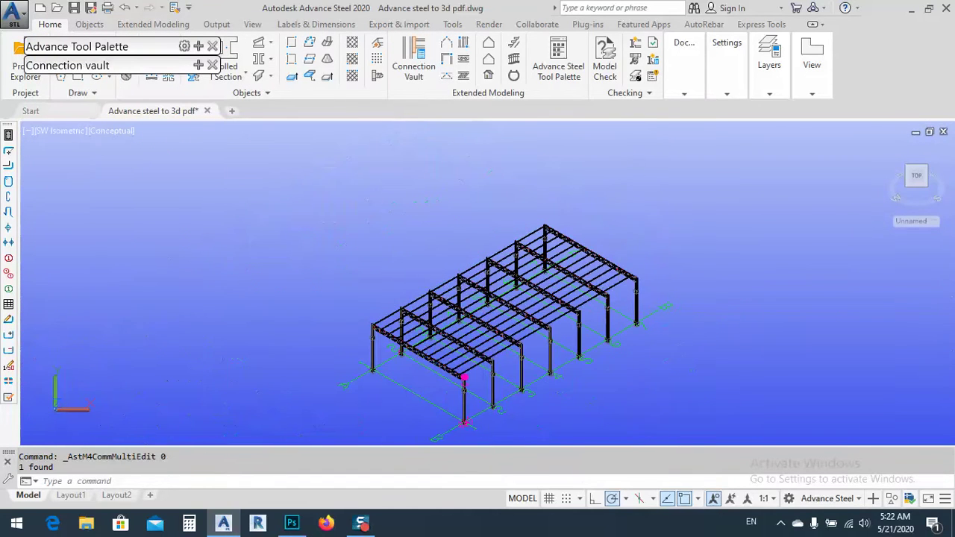
{"action": "middle_click_drag", "start_coordinate": [636, 351], "coordinate": [635, 313]}
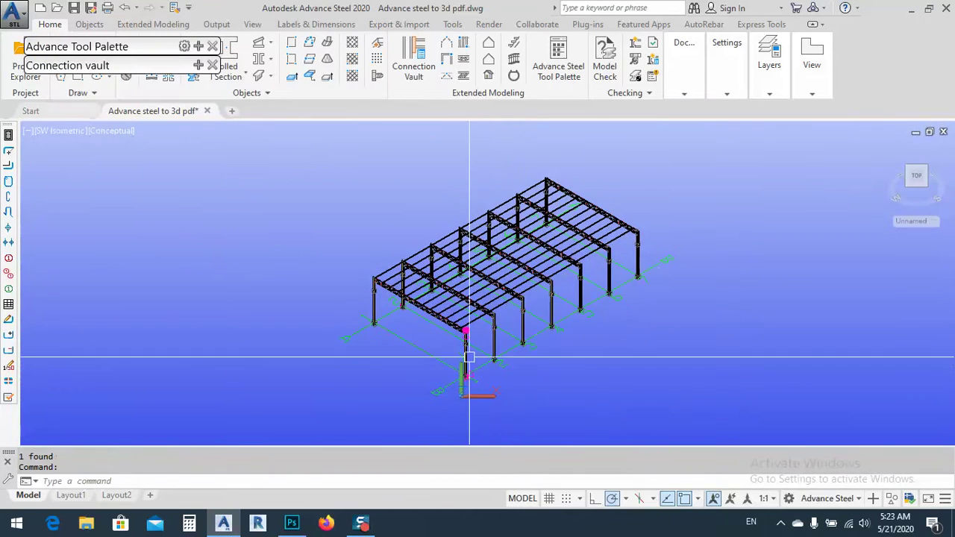
{"action": "scroll", "coordinate": [461, 351], "scroll_direction": "up", "scroll_amount": 5}
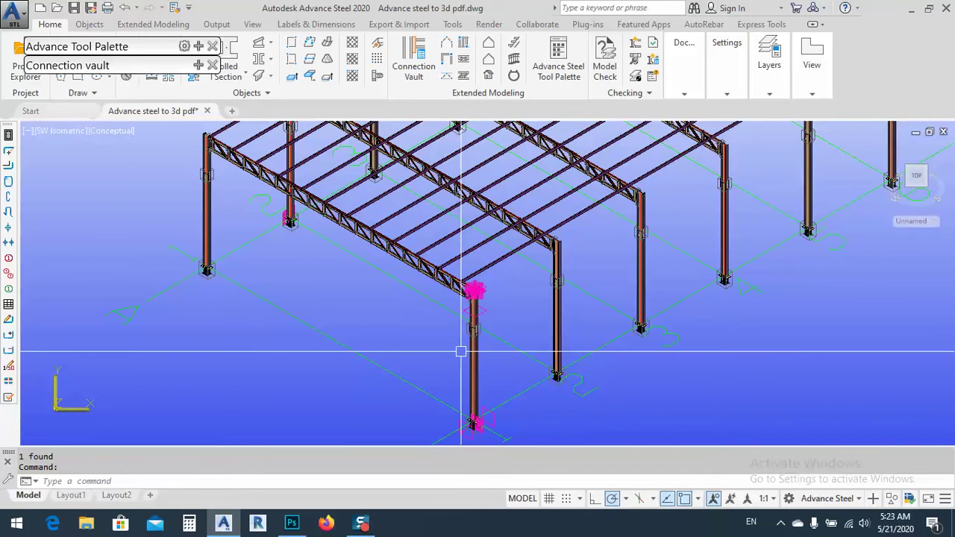
- Window-select the whole steel frame
{"action": "scroll", "coordinate": [461, 351], "scroll_direction": "down", "scroll_amount": 6}
{"action": "left_click", "coordinate": [269, 209]}
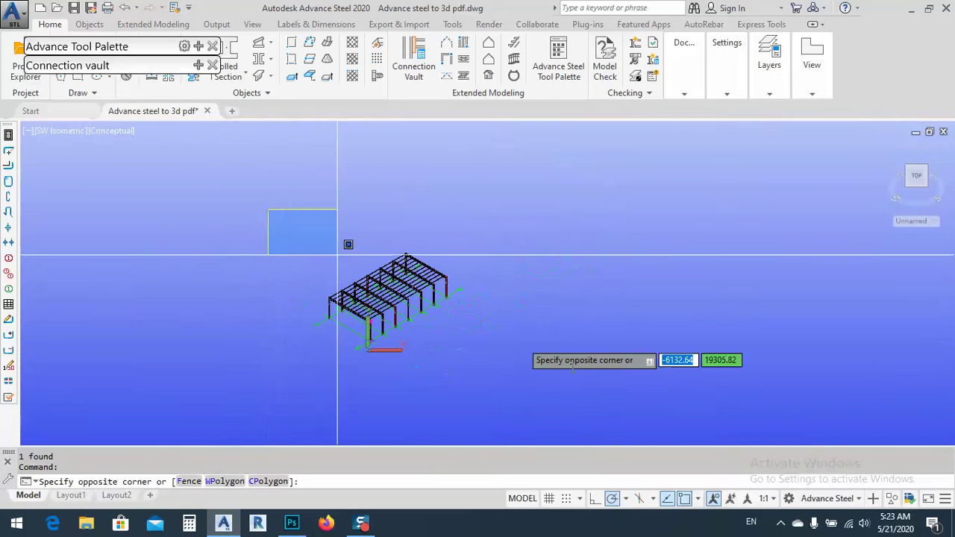
{"action": "left_click", "coordinate": [610, 382]}
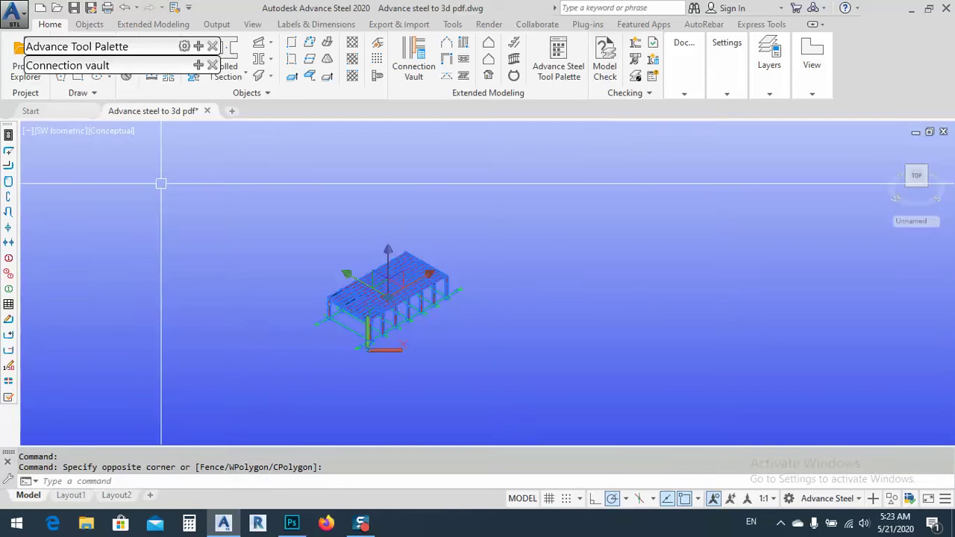
- Check the file types under Save As > Other Formats, cancel, and window-select the frame again
{"action": "left_click", "coordinate": [16, 22]}
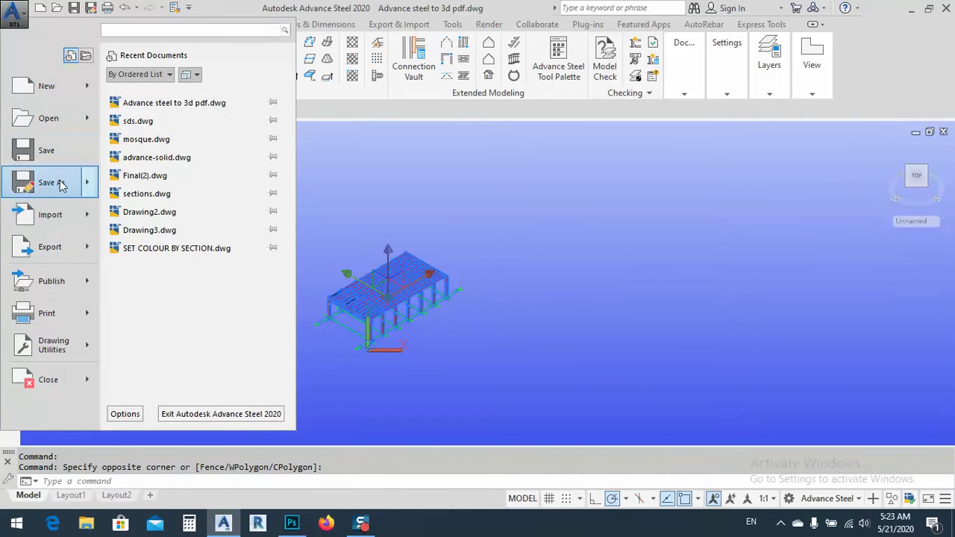
{"action": "mouse_move", "coordinate": [61, 185]}
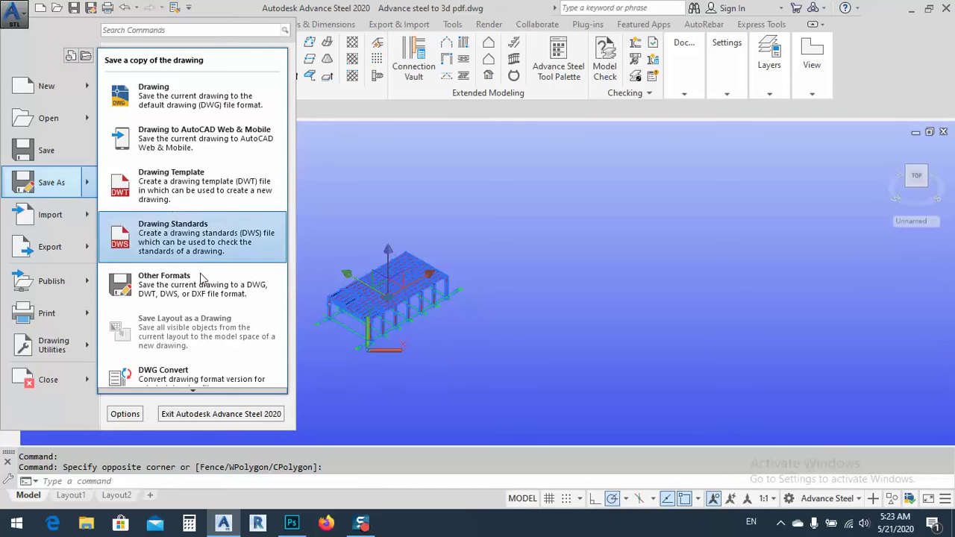
{"action": "left_click", "coordinate": [164, 285]}
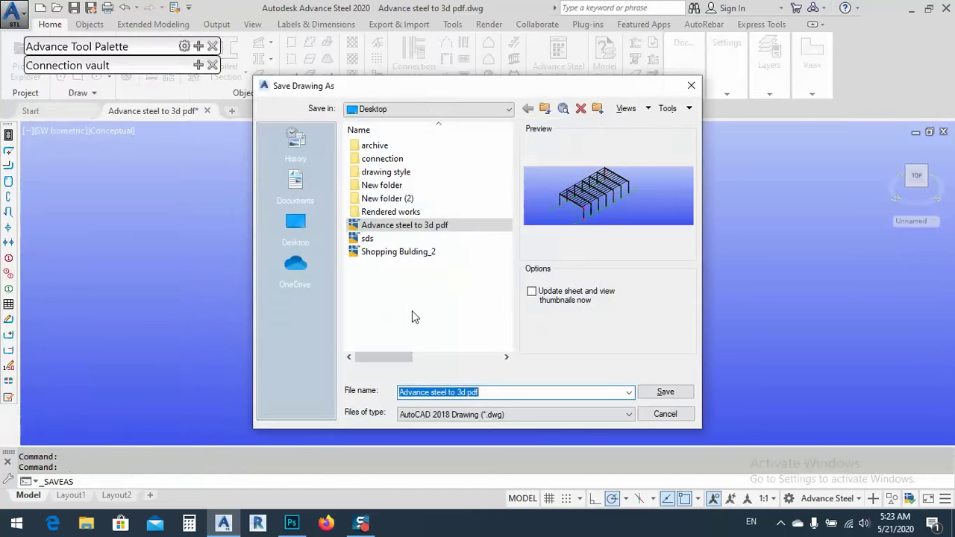
{"action": "left_click", "coordinate": [494, 415]}
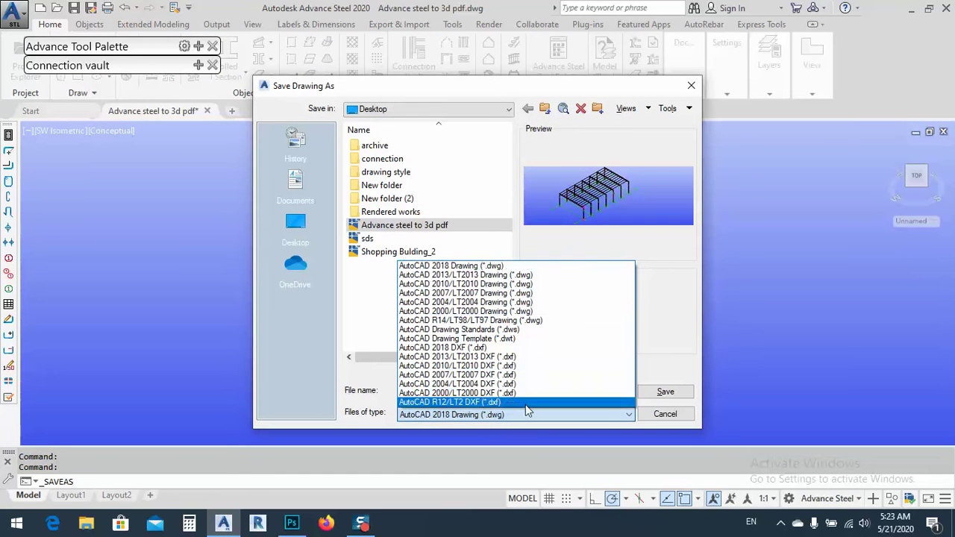
{"action": "left_click", "coordinate": [662, 414]}
{"action": "left_click", "coordinate": [663, 415]}
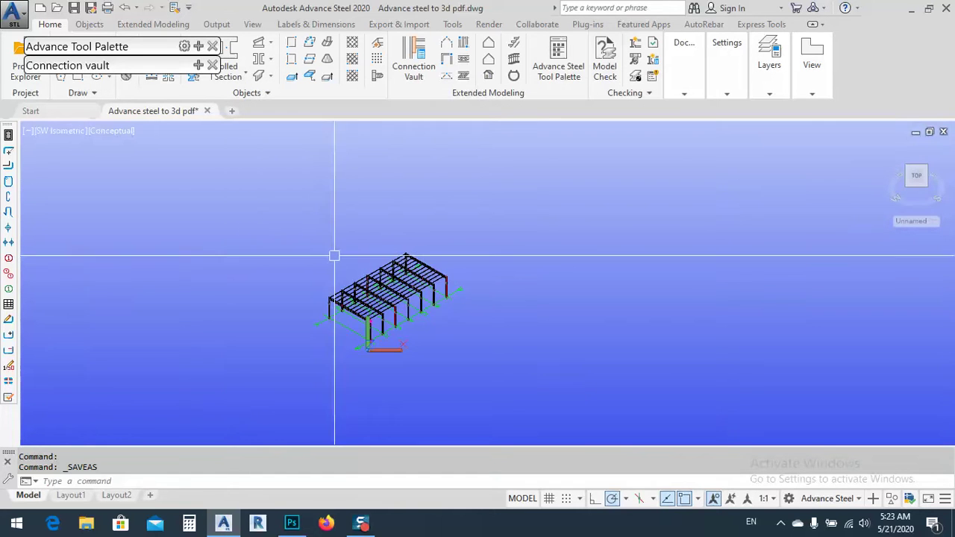
{"action": "left_click", "coordinate": [272, 211]}
{"action": "left_click", "coordinate": [526, 418]}
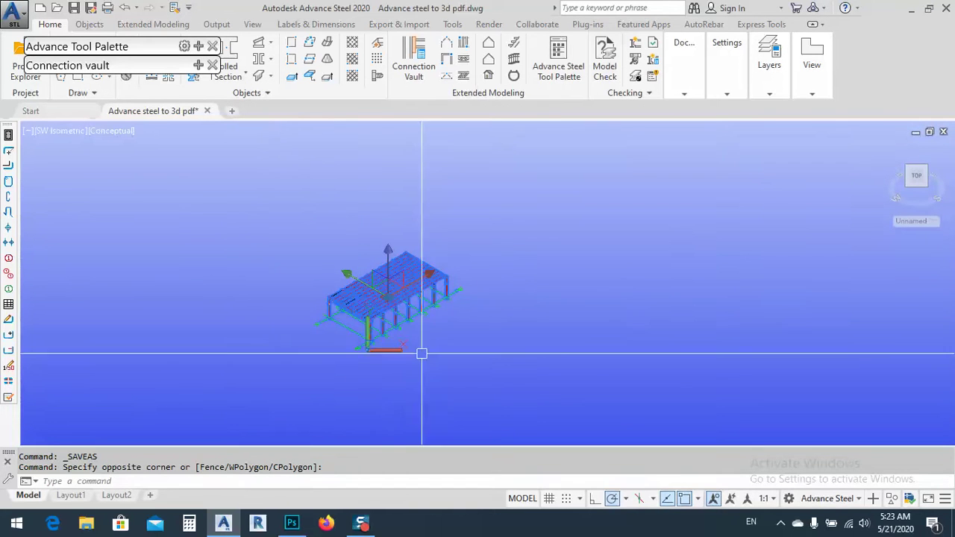
- Open Export to Other Formats, leave the type as Lithography (*.stl), and cancel without exporting
{"action": "left_click", "coordinate": [11, 15]}
{"action": "mouse_move", "coordinate": [70, 254]}
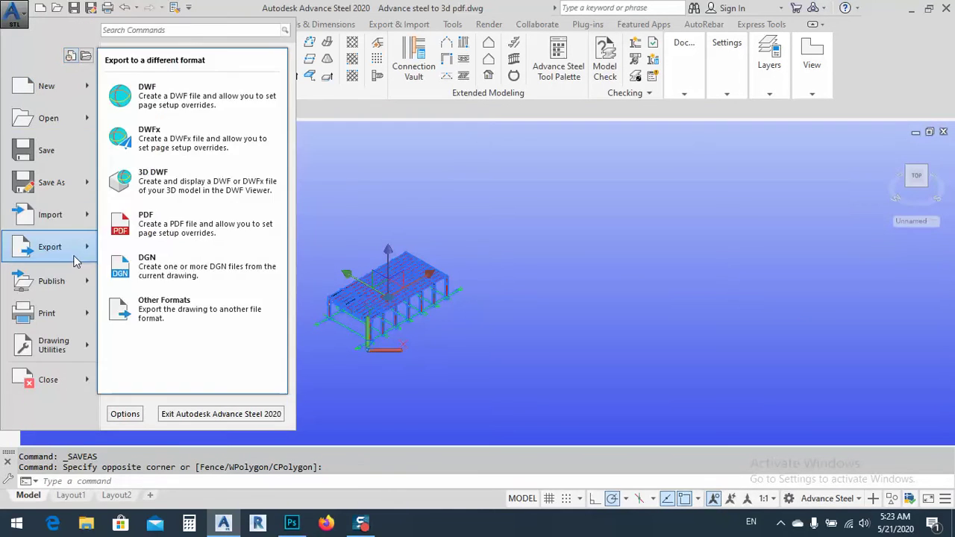
{"action": "left_click", "coordinate": [179, 315]}
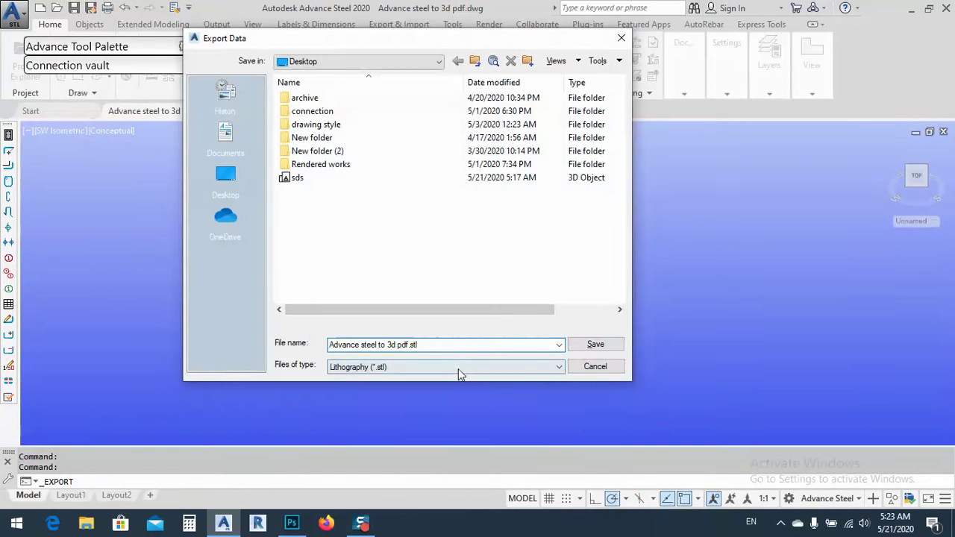
{"action": "left_click", "coordinate": [458, 367]}
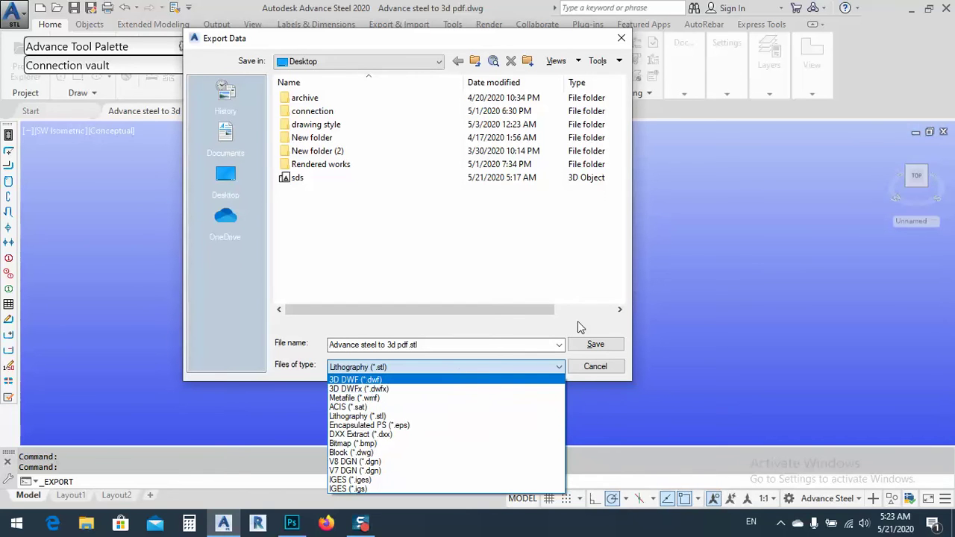
{"action": "left_click", "coordinate": [460, 336]}
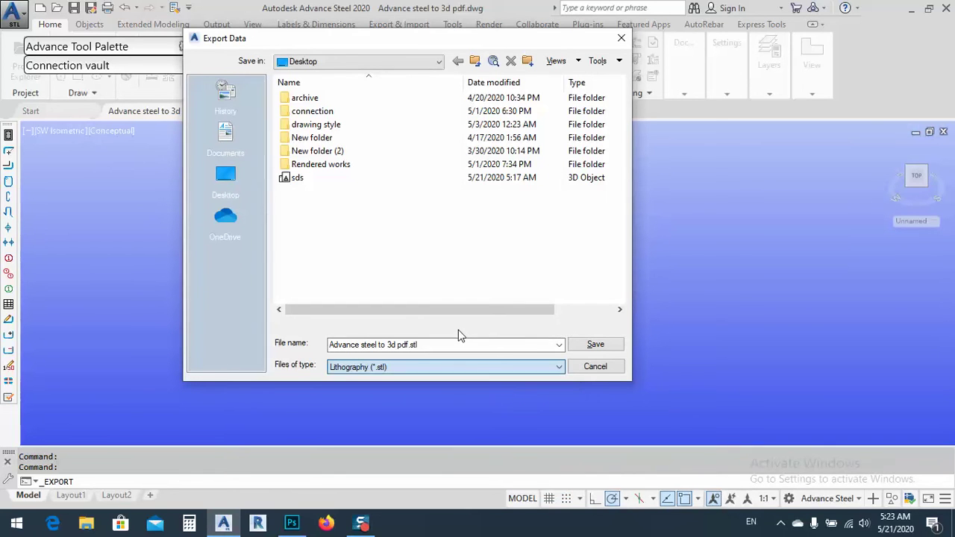
{"action": "left_click", "coordinate": [594, 366]}
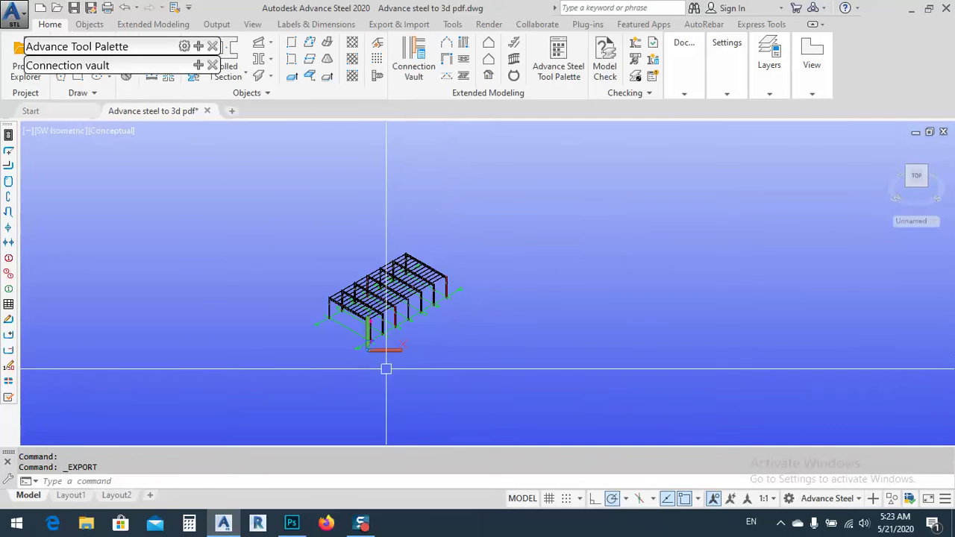
- Orbit and zoom in on a column's truss joint and its yellow splice plate
{"action": "middle_click_drag", "start_coordinate": [381, 368], "coordinate": [479, 366], "text": "shift"}
{"action": "scroll", "coordinate": [478, 367], "scroll_direction": "up", "scroll_amount": 6}
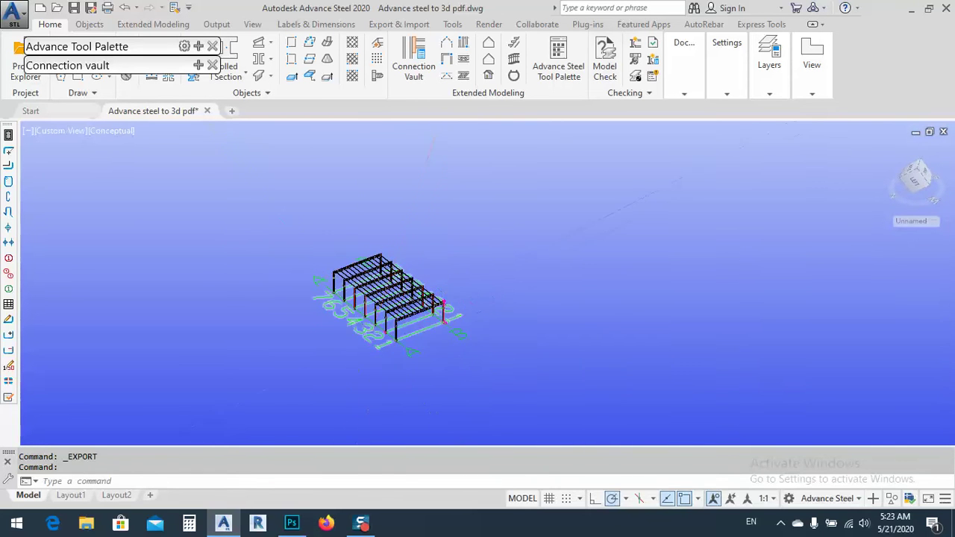
{"action": "middle_click_drag", "start_coordinate": [417, 317], "coordinate": [509, 371]}
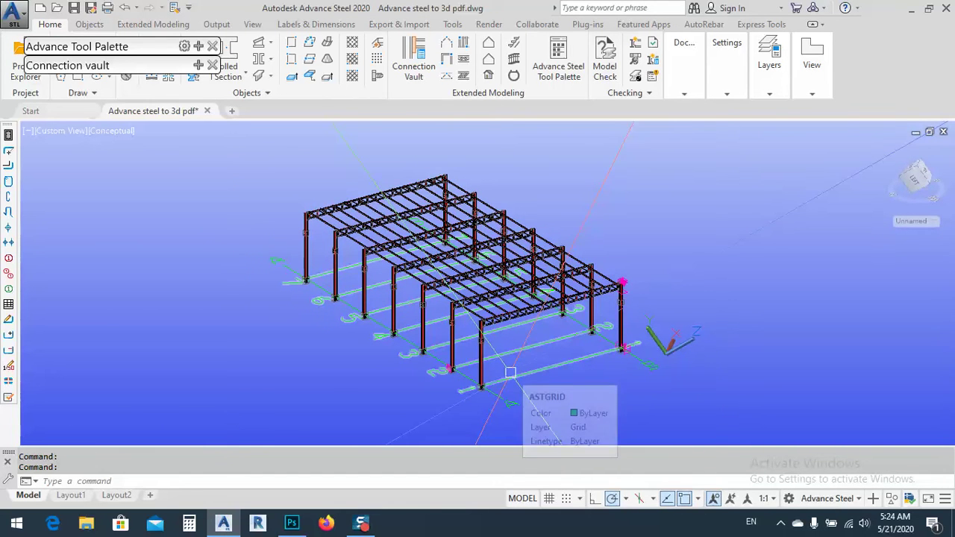
{"action": "mouse_move", "coordinate": [496, 380]}
{"action": "middle_mouse_down", "text": "shift"}
{"action": "mouse_move", "coordinate": [512, 383]}
{"action": "mouse_move", "coordinate": [497, 375]}
{"action": "middle_mouse_up", "text": "shift"}
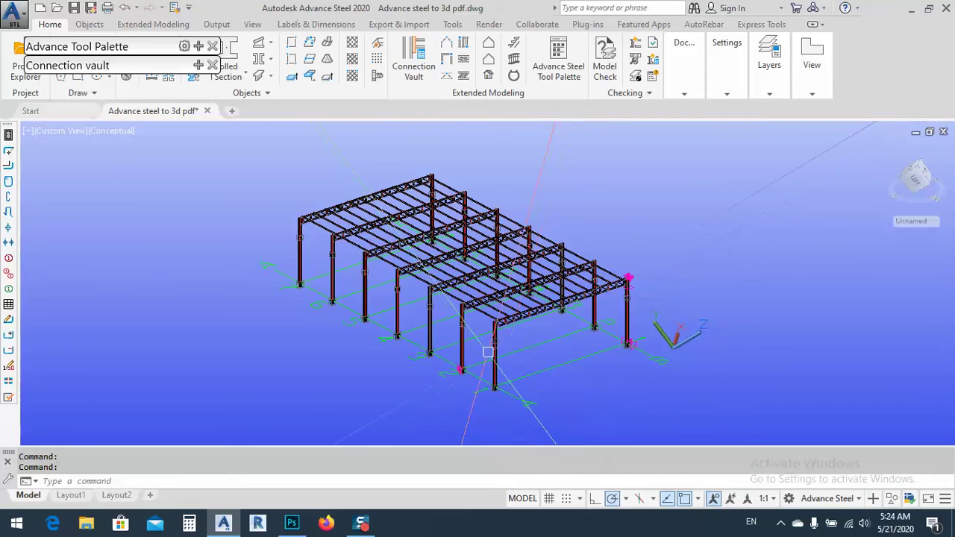
{"action": "scroll", "coordinate": [501, 337], "scroll_direction": "up", "scroll_amount": 4}
{"action": "scroll", "coordinate": [489, 287], "scroll_direction": "up", "scroll_amount": 6}
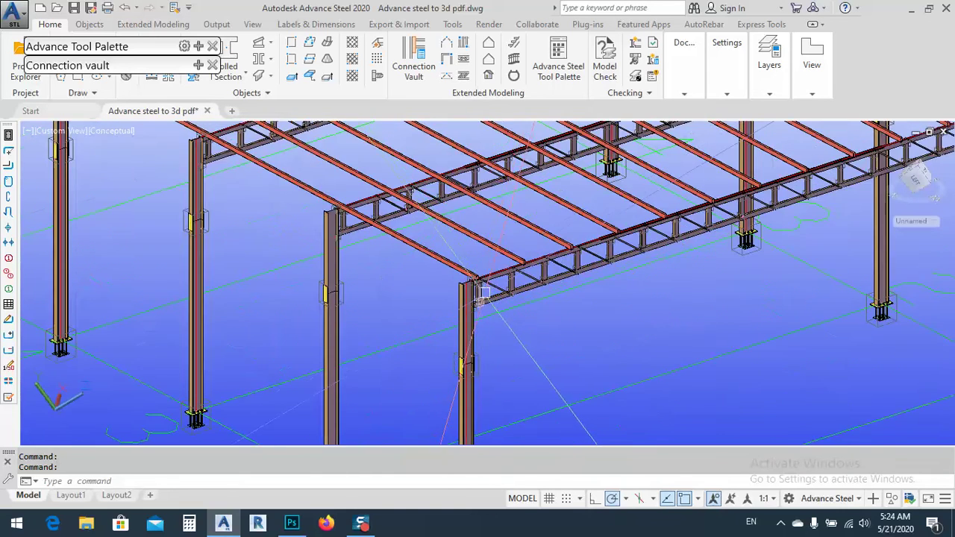
{"action": "middle_click_drag", "start_coordinate": [534, 297], "coordinate": [600, 351]}
{"action": "scroll", "coordinate": [542, 289], "scroll_direction": "up", "scroll_amount": 2}
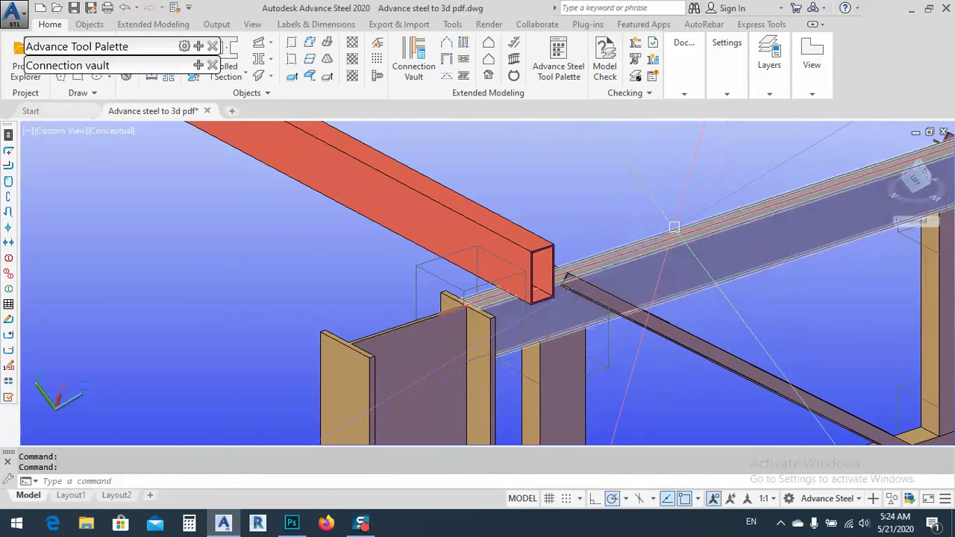
{"action": "scroll", "coordinate": [669, 365], "scroll_direction": "down", "scroll_amount": 3}
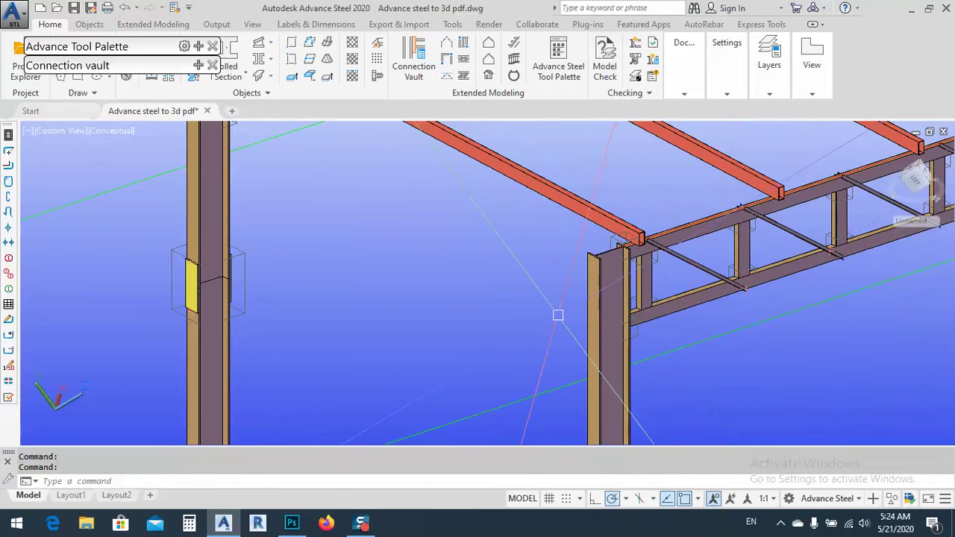
{"action": "middle_click_drag", "start_coordinate": [549, 315], "coordinate": [586, 350]}
{"action": "scroll", "coordinate": [206, 326], "scroll_direction": "up", "scroll_amount": 4}
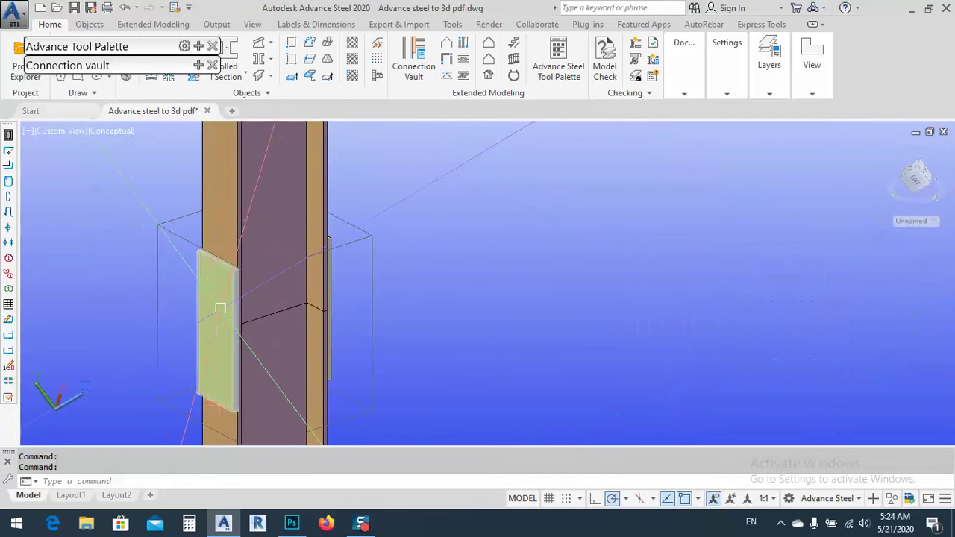
- Select the yellow plate and the column, then Select Similar to grab all matching members
{"action": "left_click", "coordinate": [220, 313]}
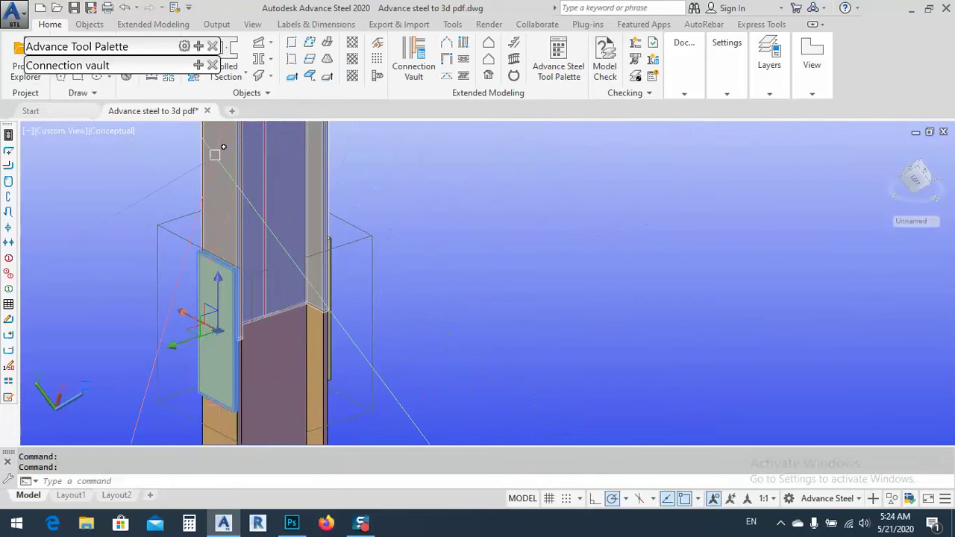
{"action": "left_click", "coordinate": [214, 233]}
{"action": "scroll", "coordinate": [458, 258], "scroll_direction": "down", "scroll_amount": 5}
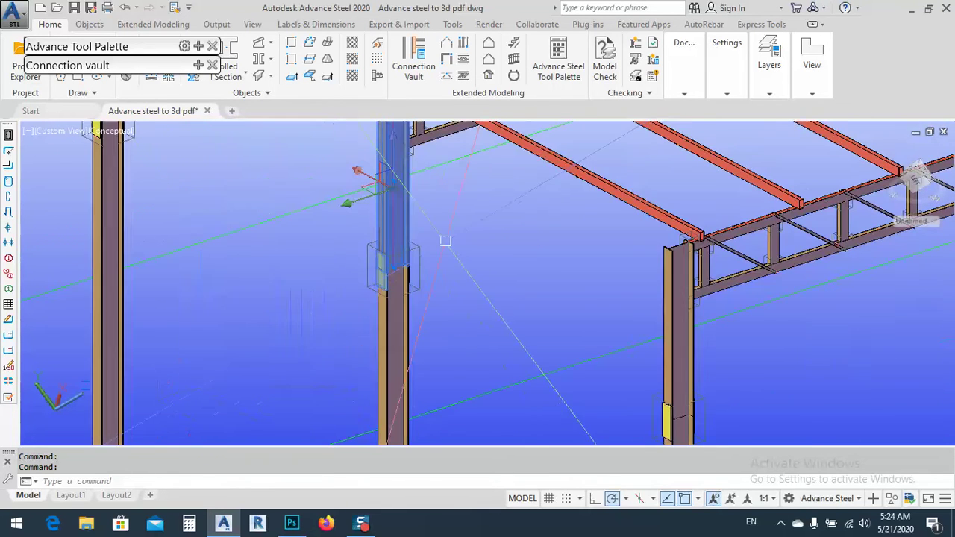
{"action": "right_click", "coordinate": [466, 259]}
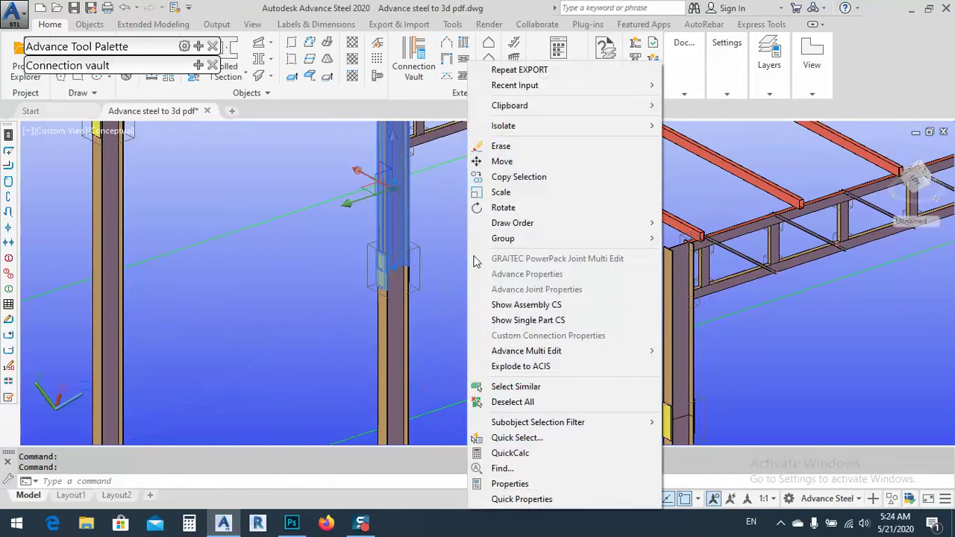
{"action": "left_click", "coordinate": [524, 387]}
- Extend the selection with Select Similar to all base-plate bolts and anchors
{"action": "scroll", "coordinate": [492, 309], "scroll_direction": "down", "scroll_amount": 6}
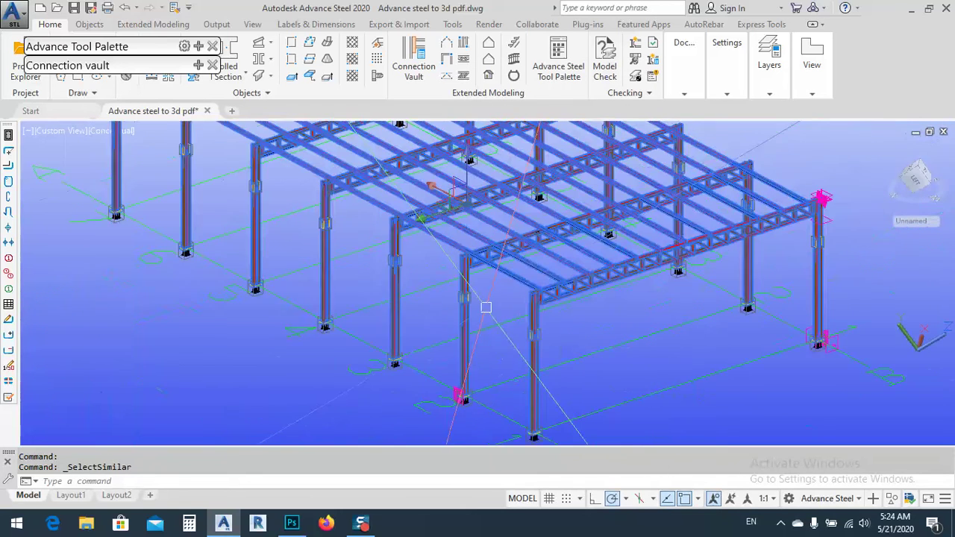
{"action": "scroll", "coordinate": [516, 389], "scroll_direction": "up", "scroll_amount": 8}
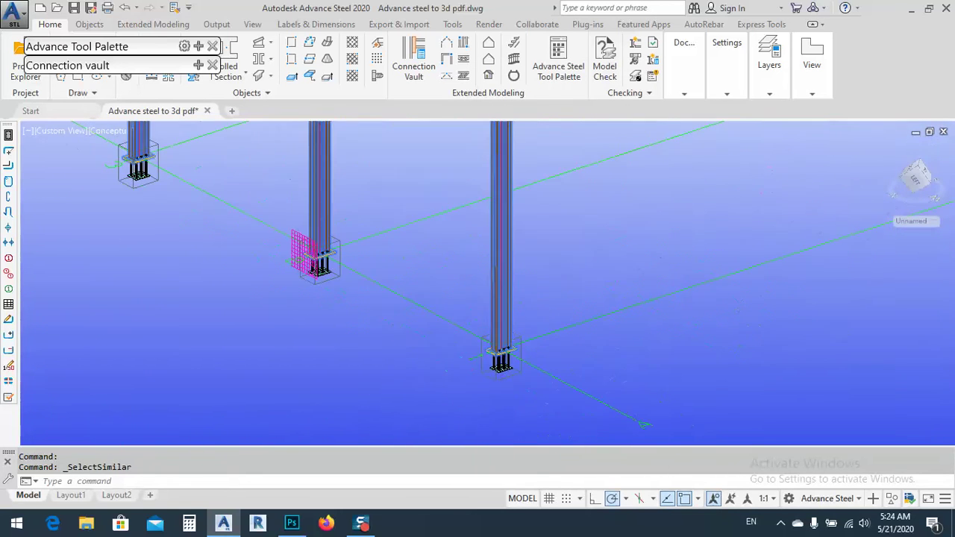
{"action": "scroll", "coordinate": [487, 280], "scroll_direction": "up", "scroll_amount": 6}
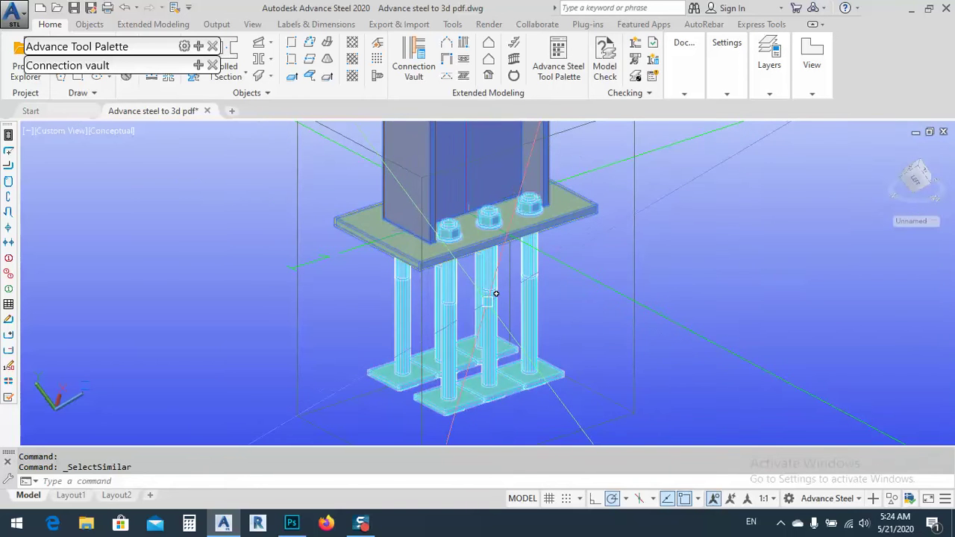
{"action": "scroll", "coordinate": [484, 317], "scroll_direction": "down", "scroll_amount": 5}
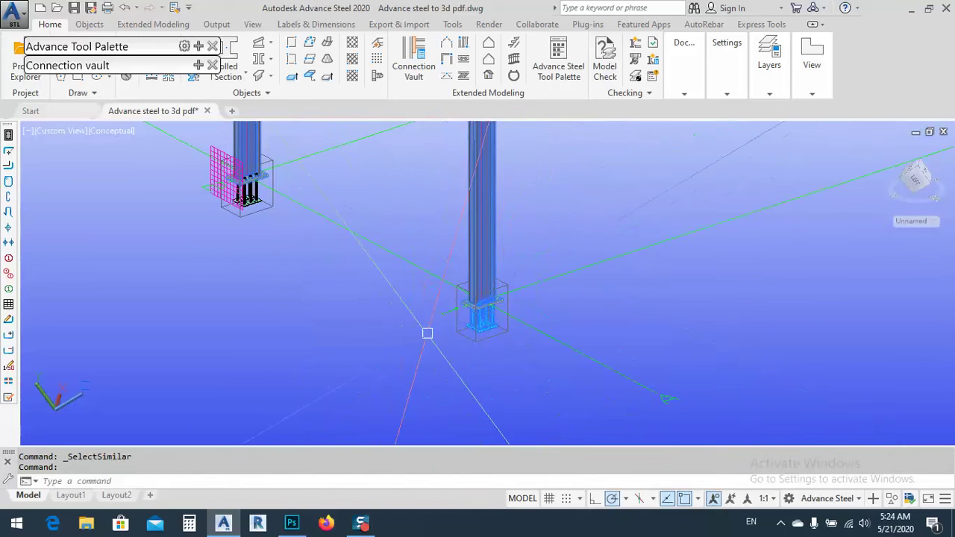
{"action": "right_click", "coordinate": [577, 222]}
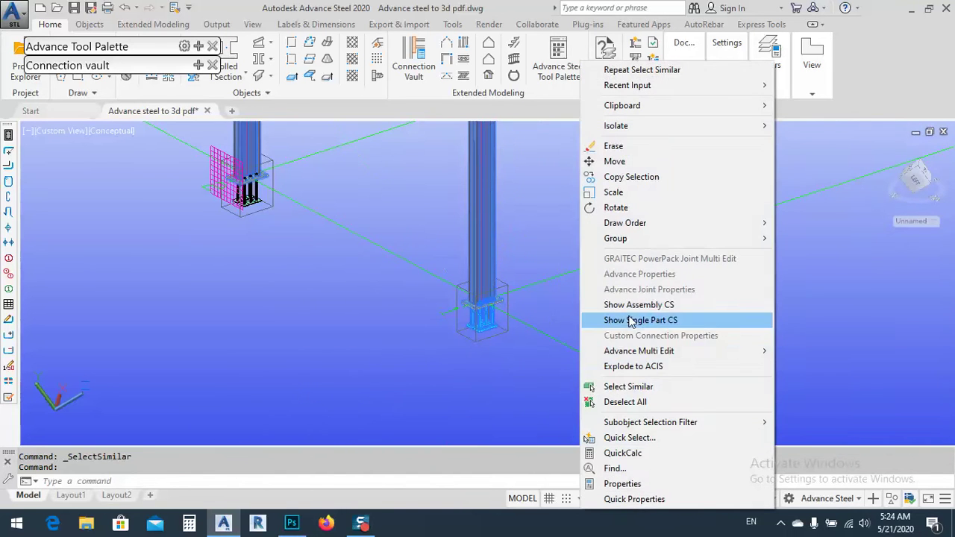
{"action": "left_click", "coordinate": [645, 386]}
{"action": "scroll", "coordinate": [446, 360], "scroll_direction": "down", "scroll_amount": 5}
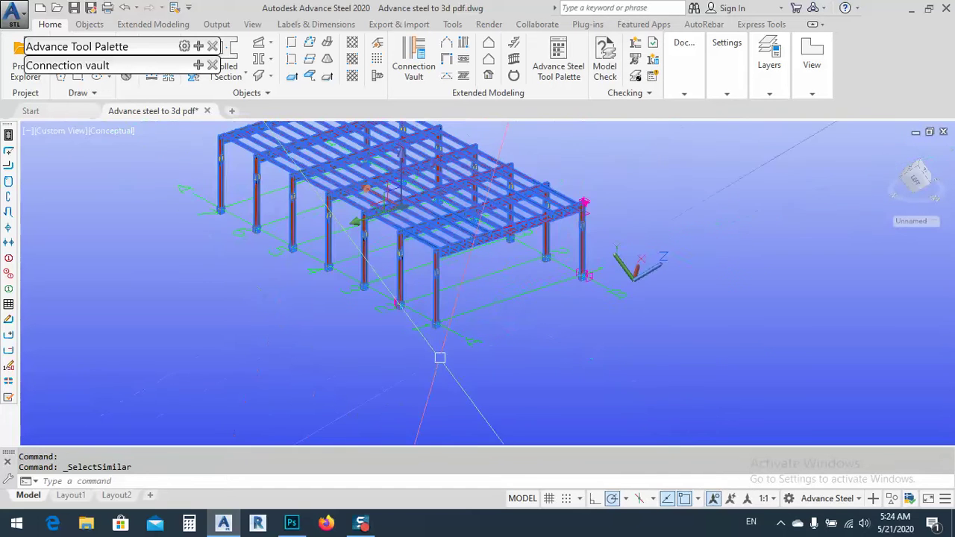
{"action": "scroll", "coordinate": [581, 287], "scroll_direction": "up", "scroll_amount": 5}
- Convert the selected frame to ACIS solids and explode all 397 objects with X
{"action": "right_click", "coordinate": [453, 294]}
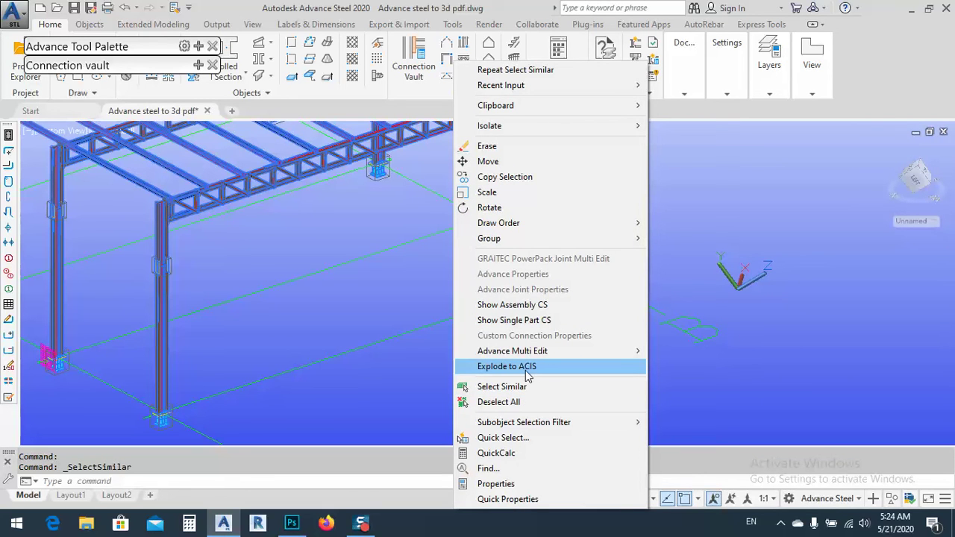
{"action": "left_click", "coordinate": [533, 369]}
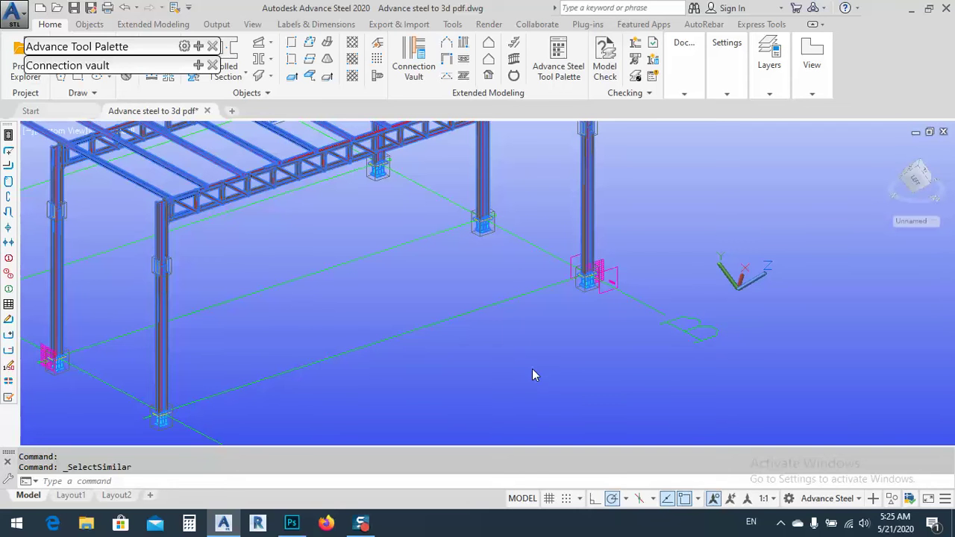
{"action": "type", "text": "x"}
{"action": "key", "text": "Return"}
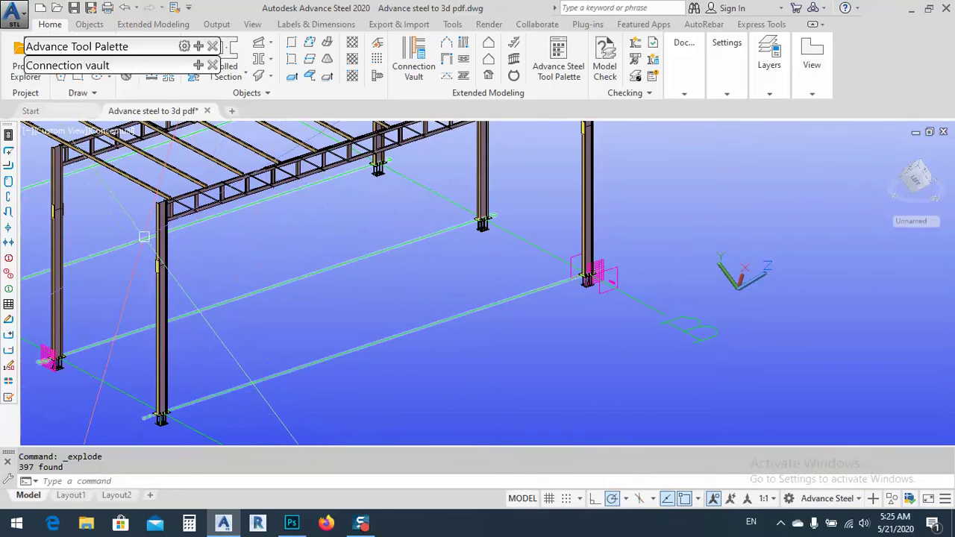
- Select the front column, inspect its context menu, then clear the selection
{"action": "scroll", "coordinate": [165, 261], "scroll_direction": "up", "scroll_amount": 5}
{"action": "middle_click_drag", "start_coordinate": [176, 259], "coordinate": [340, 261]}
{"action": "left_click", "coordinate": [344, 258]}
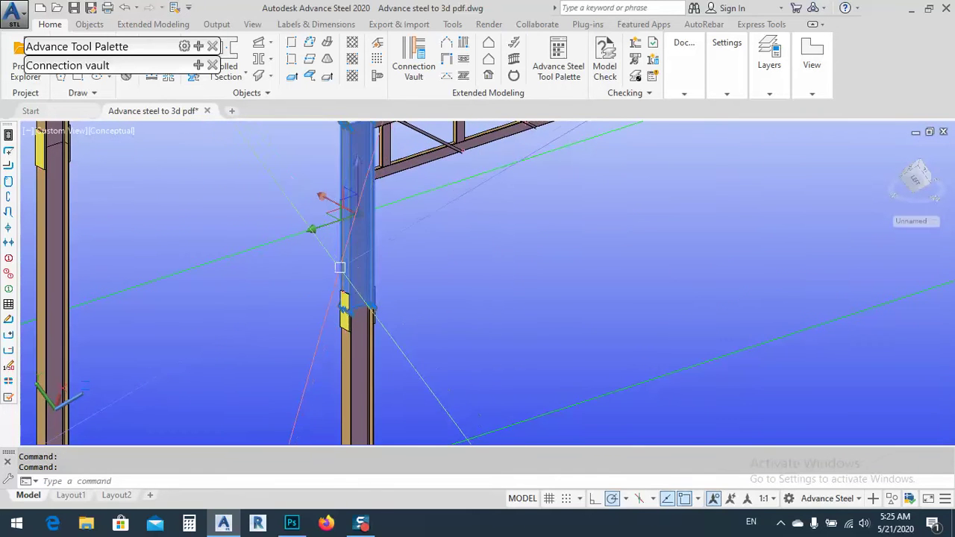
{"action": "right_click", "coordinate": [305, 280]}
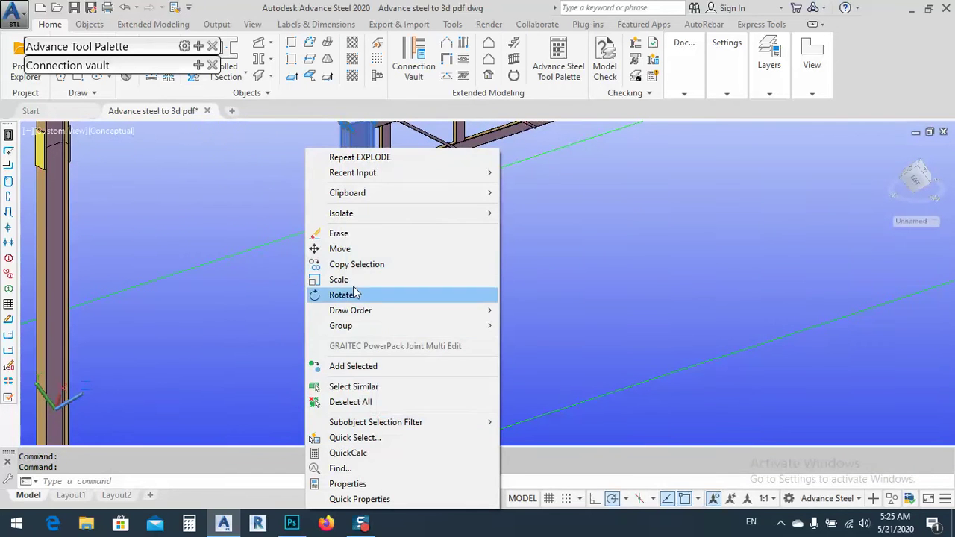
{"action": "key", "text": "Escape"}
{"action": "left_click", "coordinate": [578, 273]}
{"action": "key", "text": "Escape"}
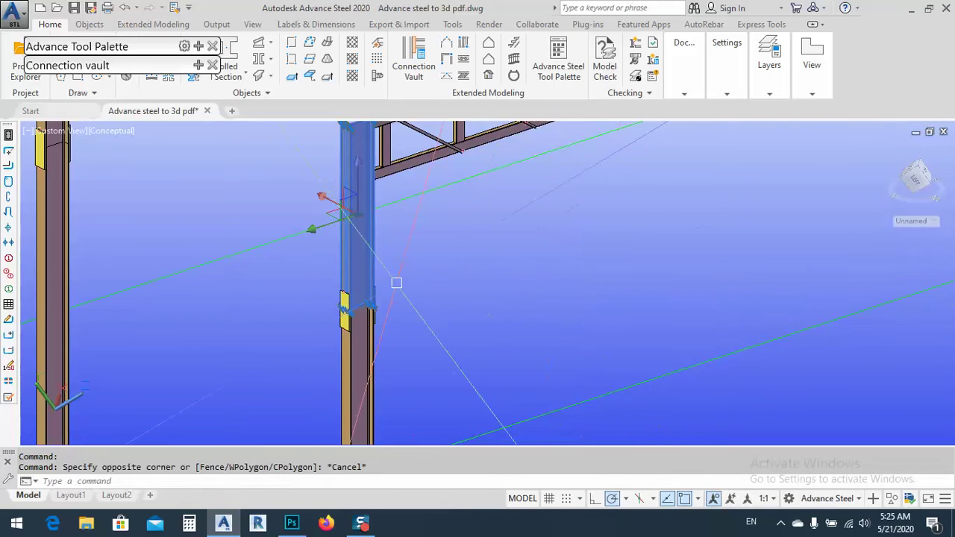
- Select the grid axis lines, inspect their actions, then cancel the selection
{"action": "scroll", "coordinate": [380, 288], "scroll_direction": "up", "scroll_amount": 3}
{"action": "scroll", "coordinate": [369, 288], "scroll_direction": "down", "scroll_amount": 5}
{"action": "scroll", "coordinate": [362, 288], "scroll_direction": "down", "scroll_amount": 6}
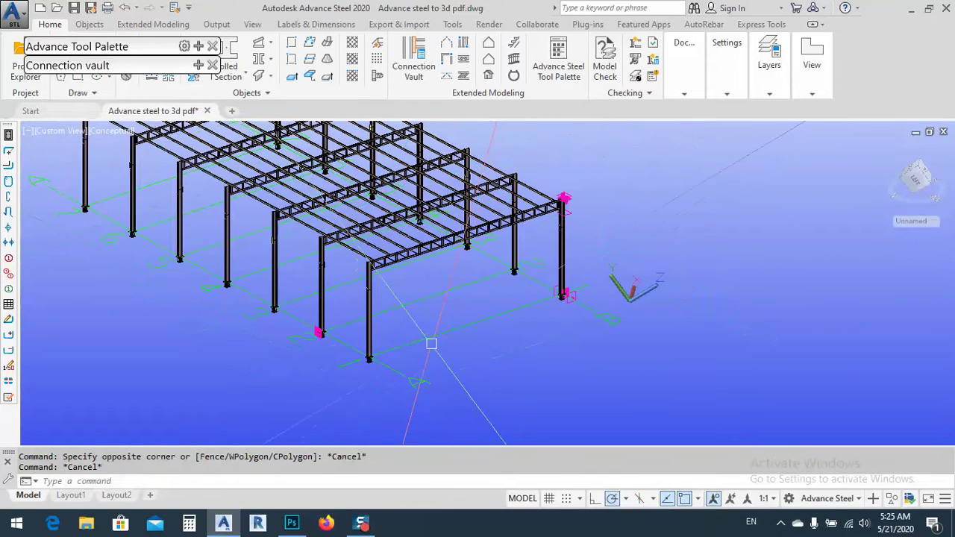
{"action": "left_click", "coordinate": [425, 341]}
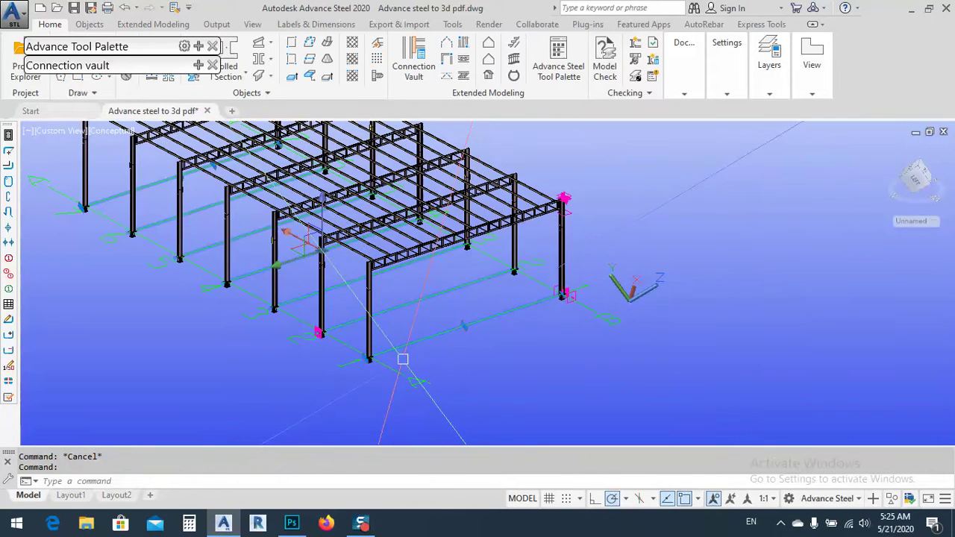
{"action": "right_click", "coordinate": [451, 366]}
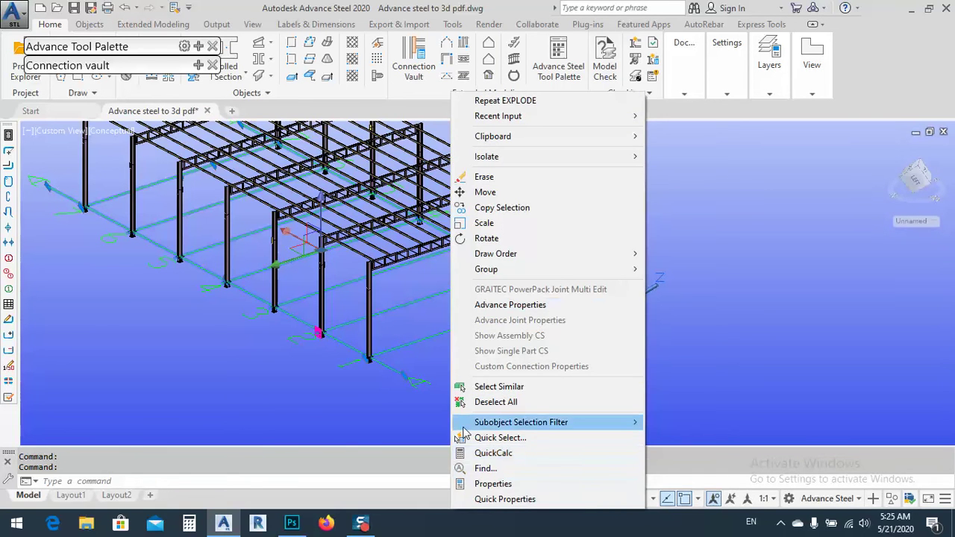
{"action": "key", "text": "Escape"}
{"action": "key", "text": "Escape"}
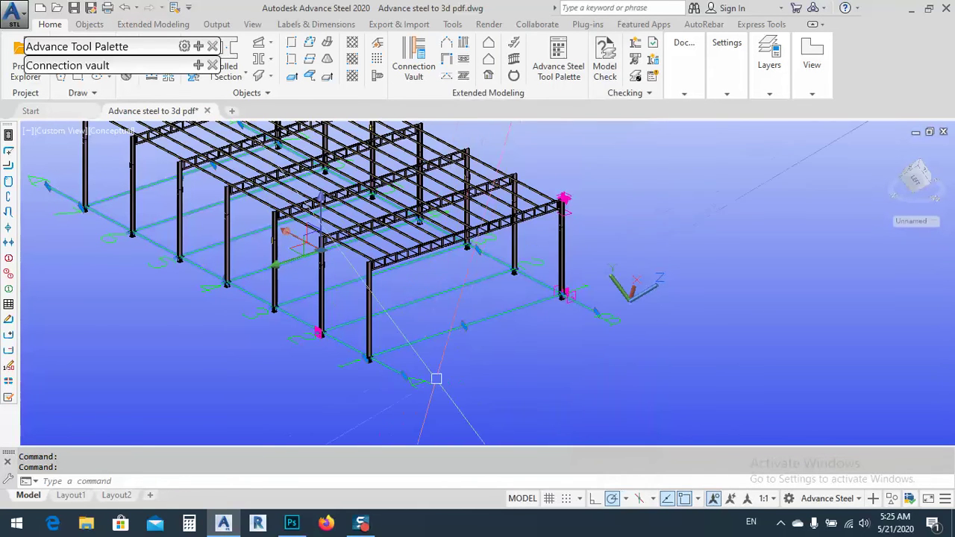
- Pan and zoom across the frame and begin a window selection around it
{"action": "middle_click_drag", "start_coordinate": [494, 390], "coordinate": [550, 401]}
{"action": "scroll", "coordinate": [382, 260], "scroll_direction": "up", "scroll_amount": 10}
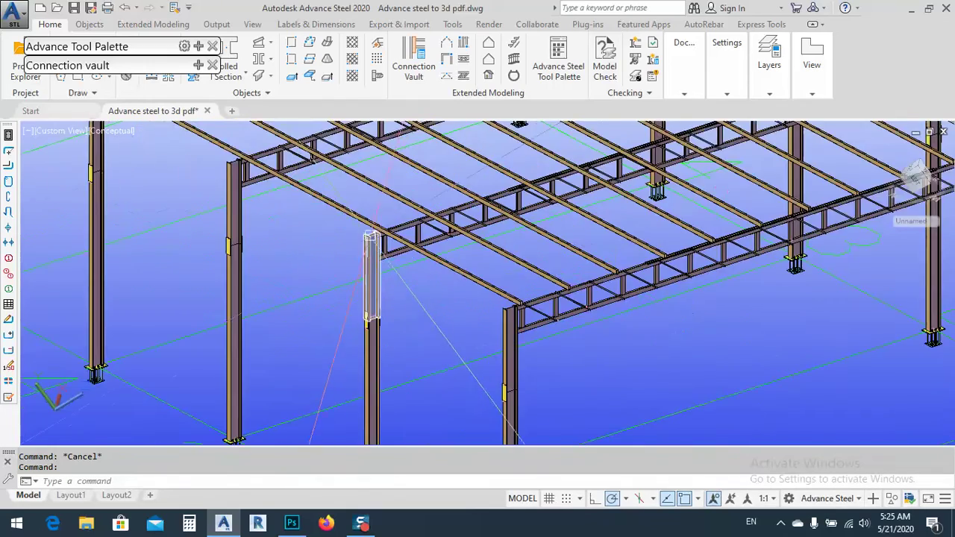
{"action": "scroll", "coordinate": [416, 222], "scroll_direction": "down", "scroll_amount": 10}
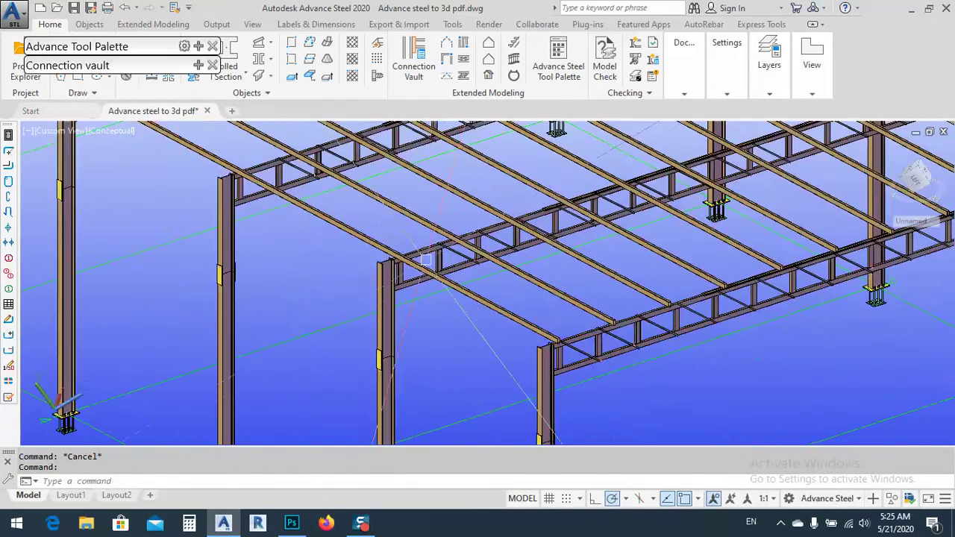
{"action": "scroll", "coordinate": [417, 254], "scroll_direction": "down", "scroll_amount": 5}
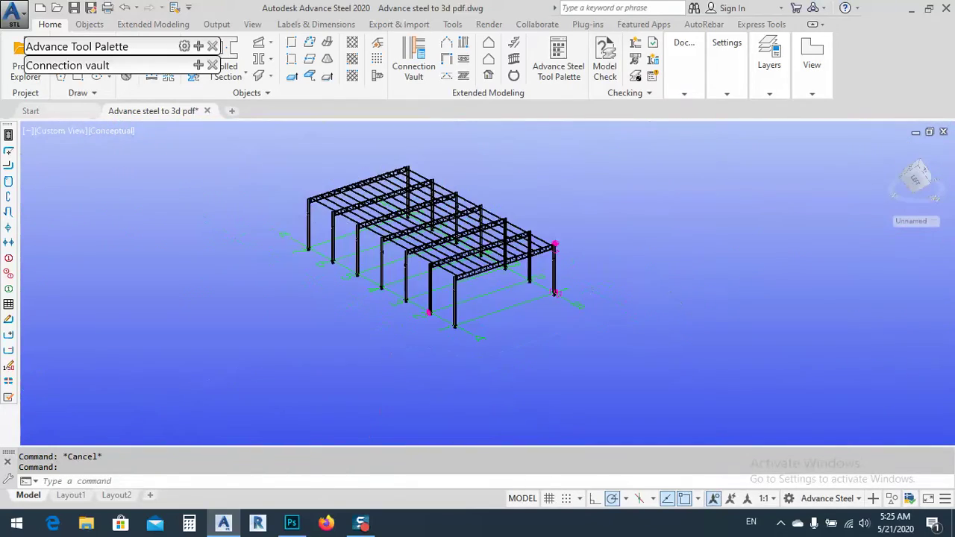
{"action": "left_click", "coordinate": [294, 165]}
- Finish selecting the frame and export it to the Desktop as Advance steel to 3d pdf.stl (Lithography)
{"action": "left_click", "coordinate": [597, 377]}
{"action": "left_click", "coordinate": [12, 15]}
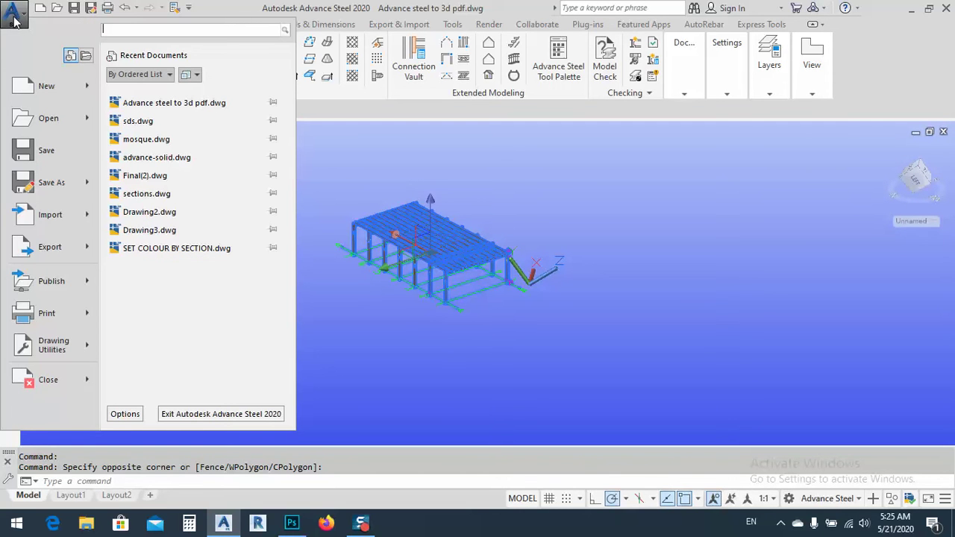
{"action": "mouse_move", "coordinate": [75, 257]}
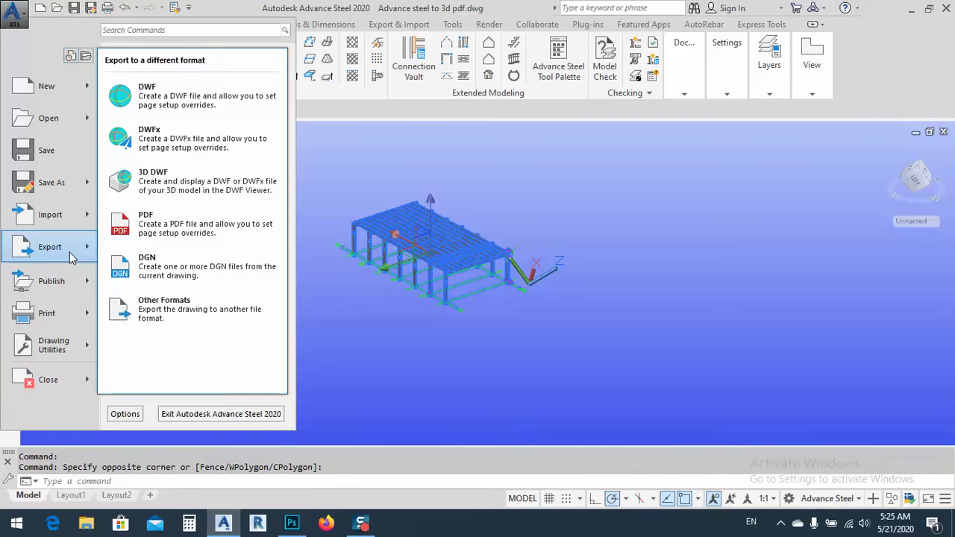
{"action": "left_click", "coordinate": [162, 307]}
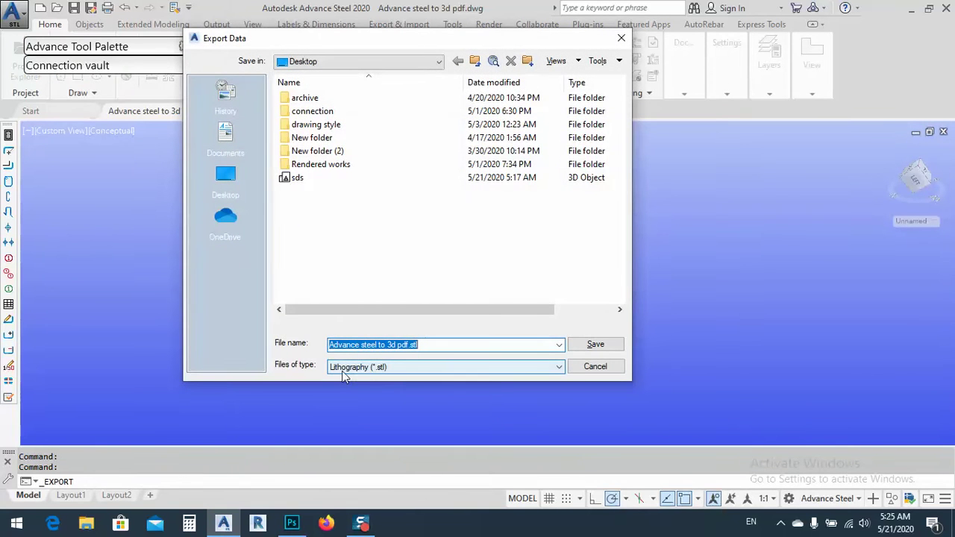
{"action": "left_click", "coordinate": [385, 369]}
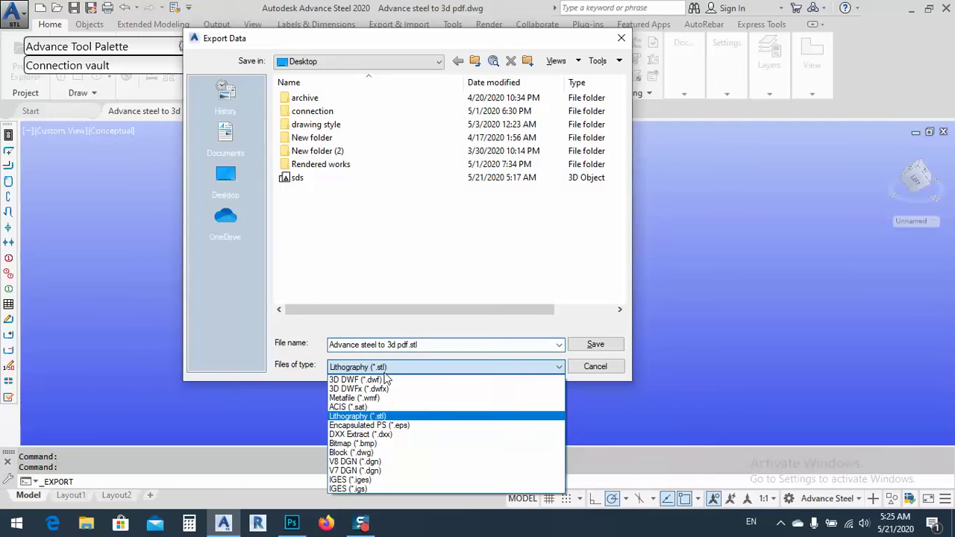
{"action": "left_click", "coordinate": [355, 416]}
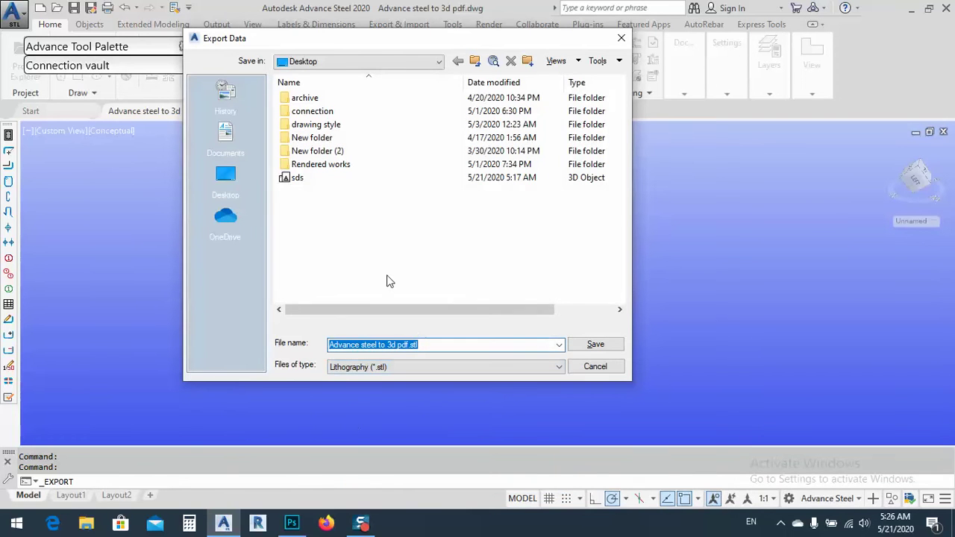
{"action": "left_click", "coordinate": [585, 347]}
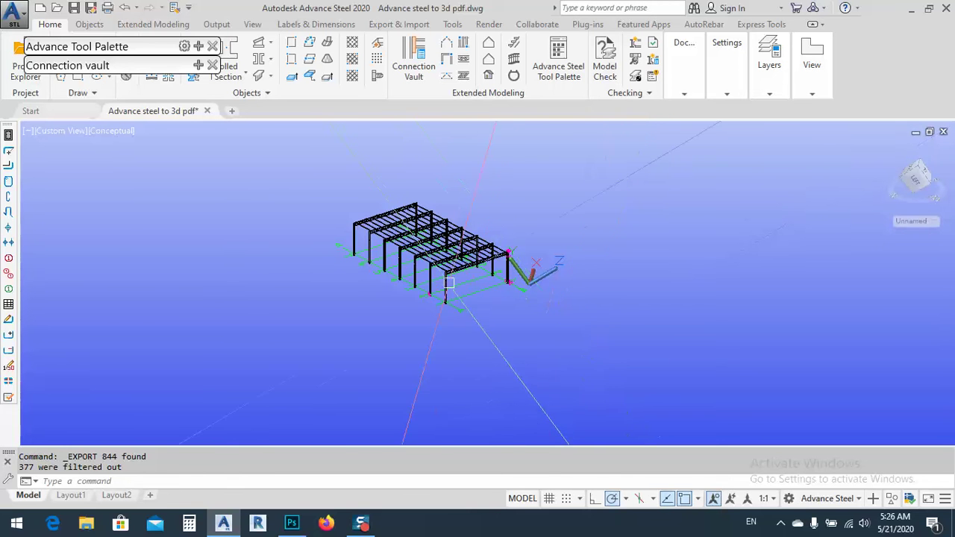
{"action": "scroll", "coordinate": [476, 263], "scroll_direction": "up", "scroll_amount": 6}
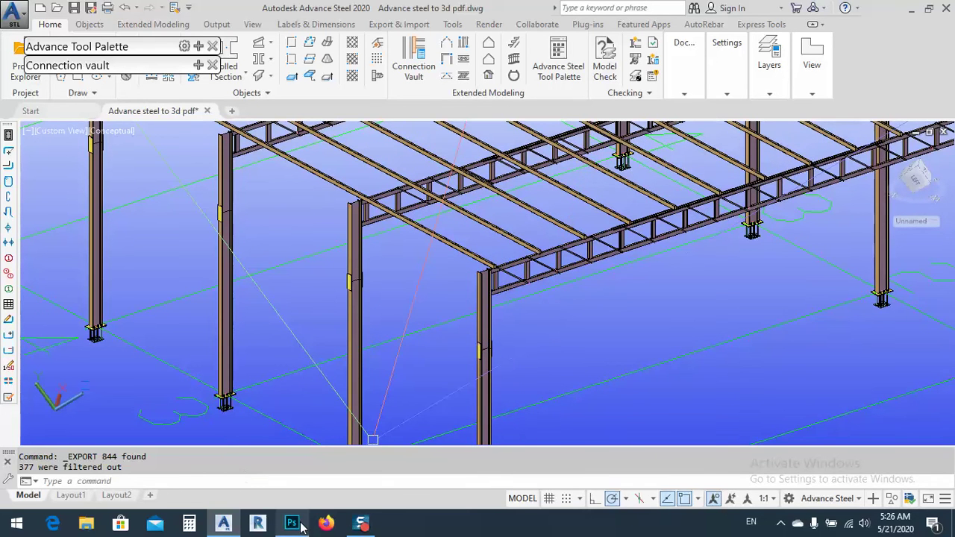
{"action": "mouse_move", "coordinate": [297, 526]}
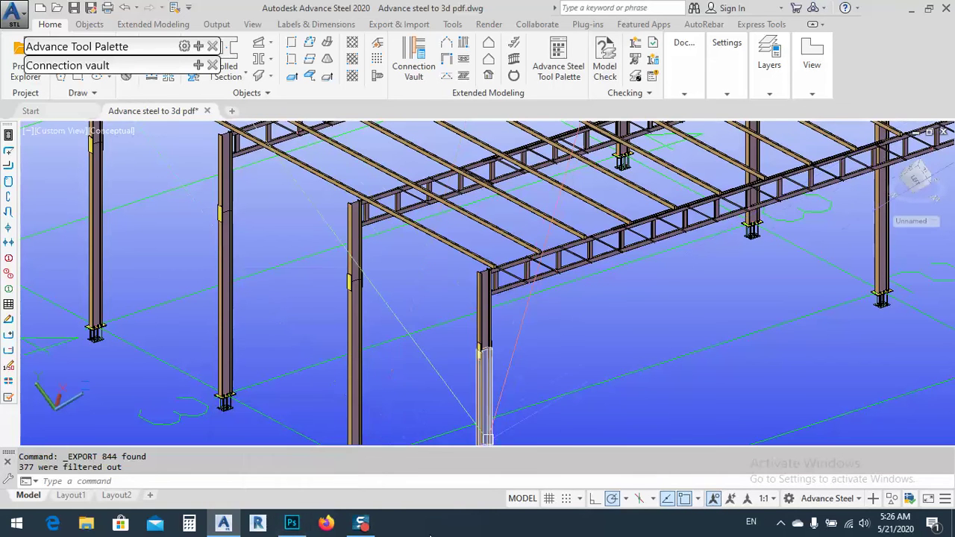
- In Photoshop, float the Untitled-1 window and dock it back as a tab
{"action": "left_click", "coordinate": [294, 524]}
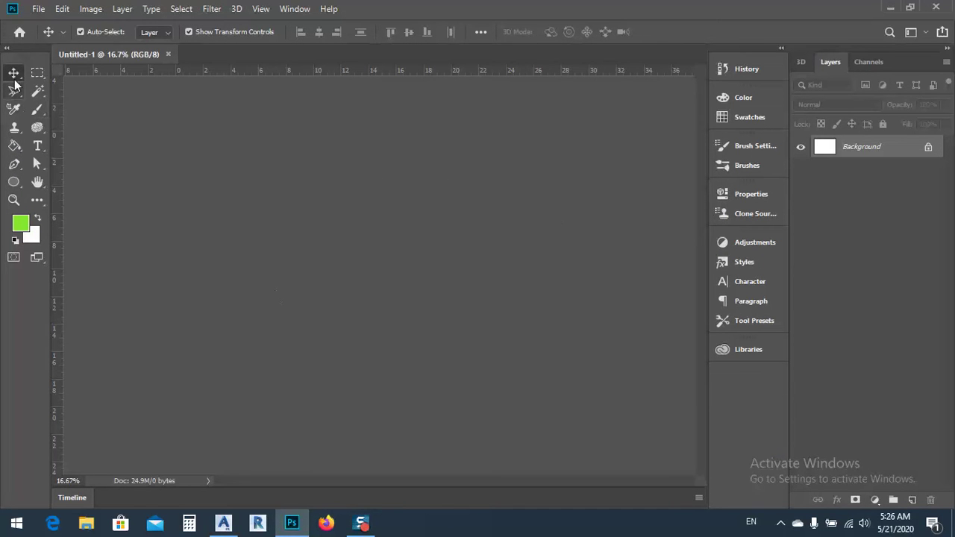
{"action": "left_click_drag", "start_coordinate": [114, 58], "coordinate": [396, 101]}
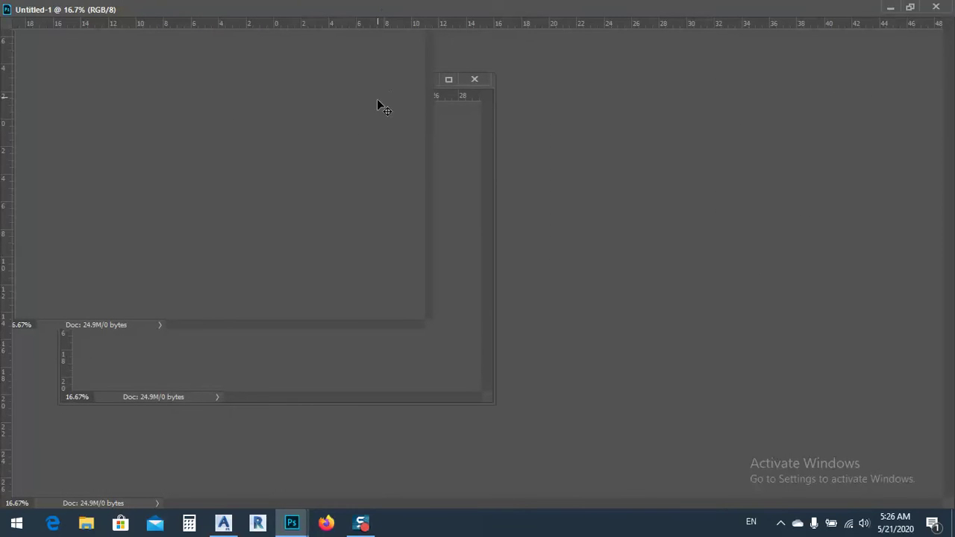
{"action": "left_click", "coordinate": [909, 7]}
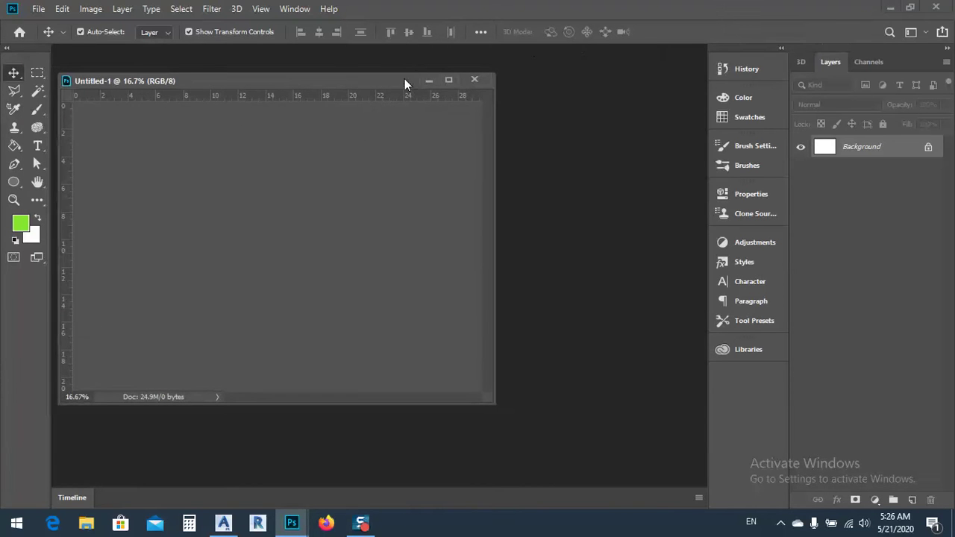
{"action": "left_click_drag", "start_coordinate": [414, 78], "coordinate": [439, 50]}
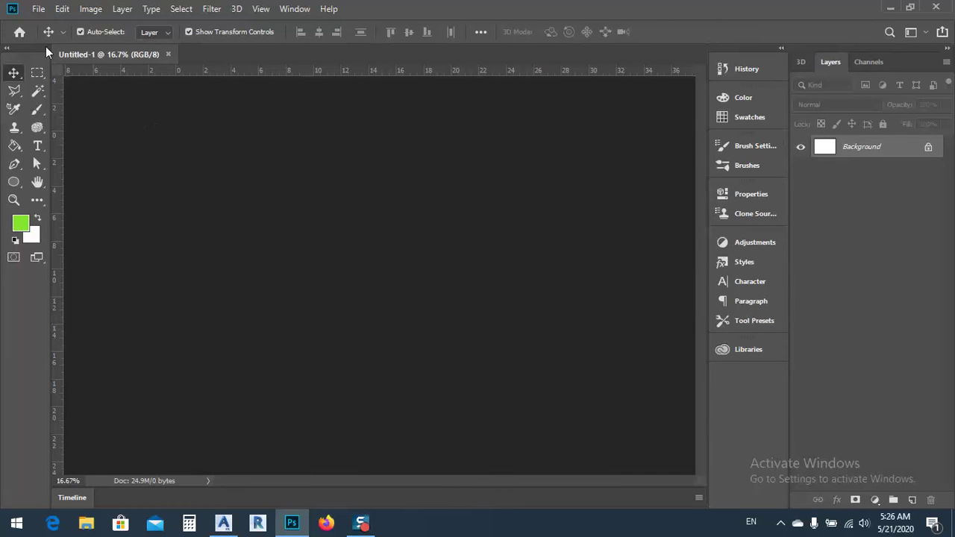
- Create a new A4 landscape document from the Print presets
{"action": "left_click", "coordinate": [37, 9]}
{"action": "key", "text": "Escape"}
{"action": "key", "text": "ctrl+n"}
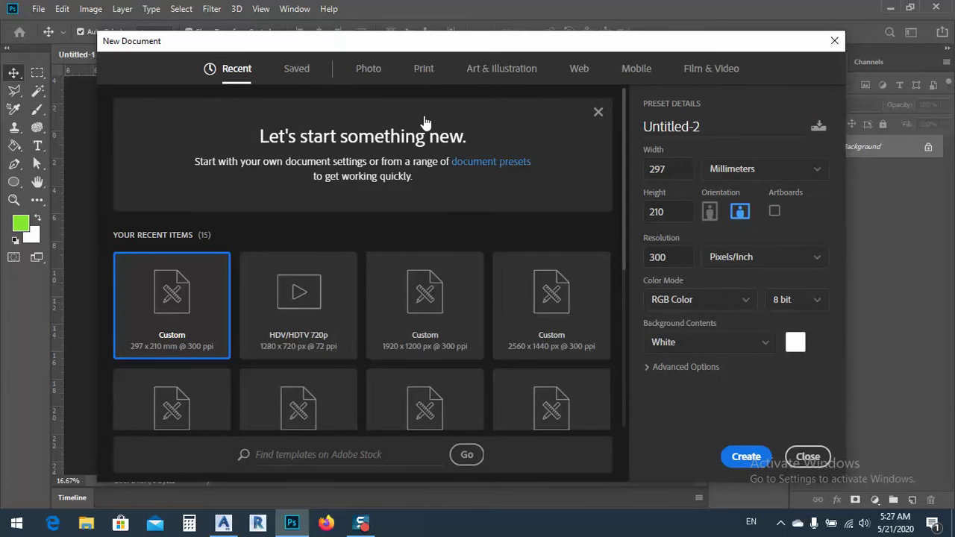
{"action": "left_click", "coordinate": [422, 73]}
{"action": "left_click", "coordinate": [543, 211]}
{"action": "left_click", "coordinate": [741, 213]}
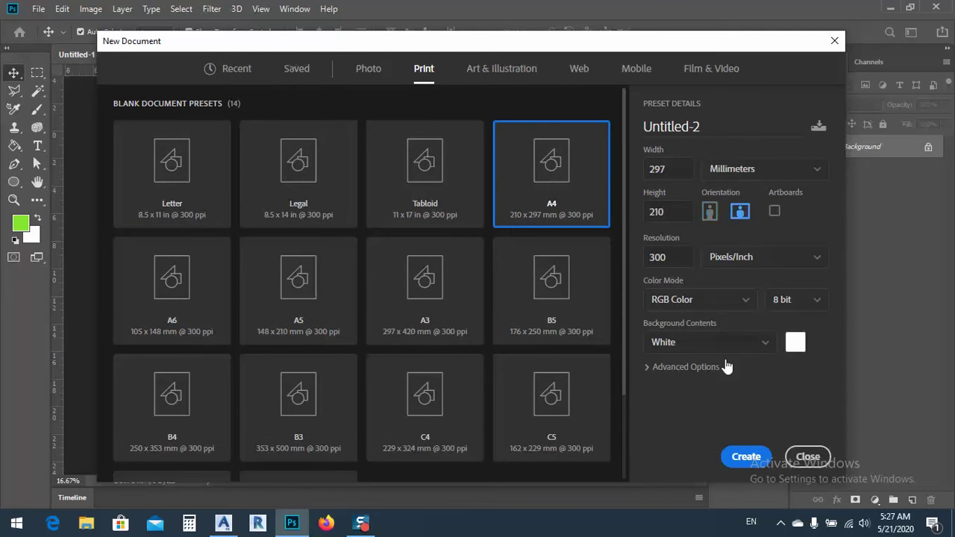
{"action": "left_click", "coordinate": [746, 457]}
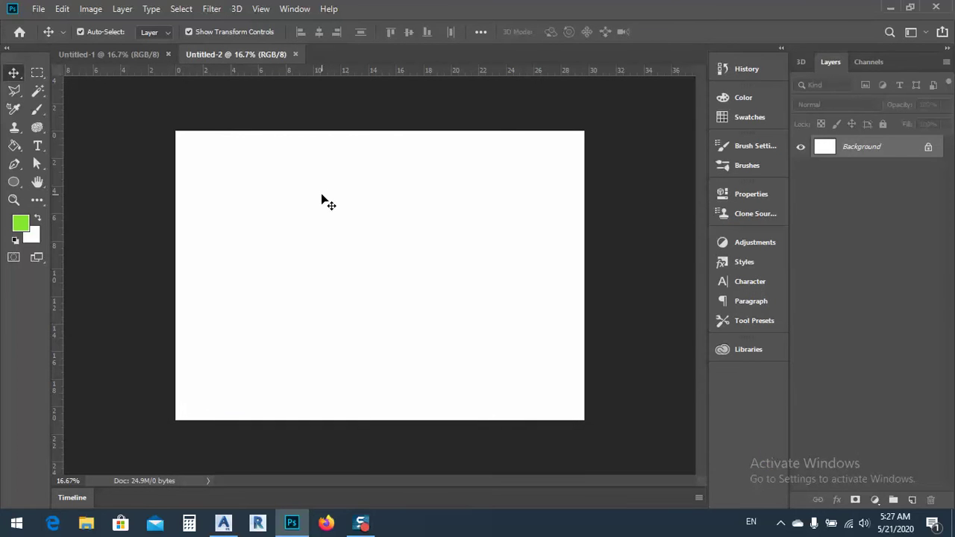
- Close the Untitled-2 document, leaving Untitled-1 open
{"action": "left_click", "coordinate": [135, 57]}
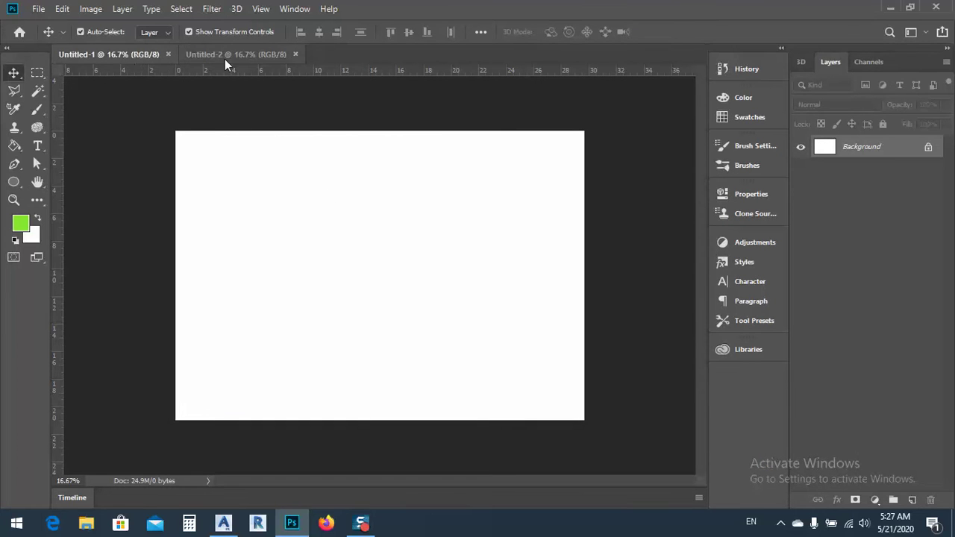
{"action": "left_click", "coordinate": [266, 59]}
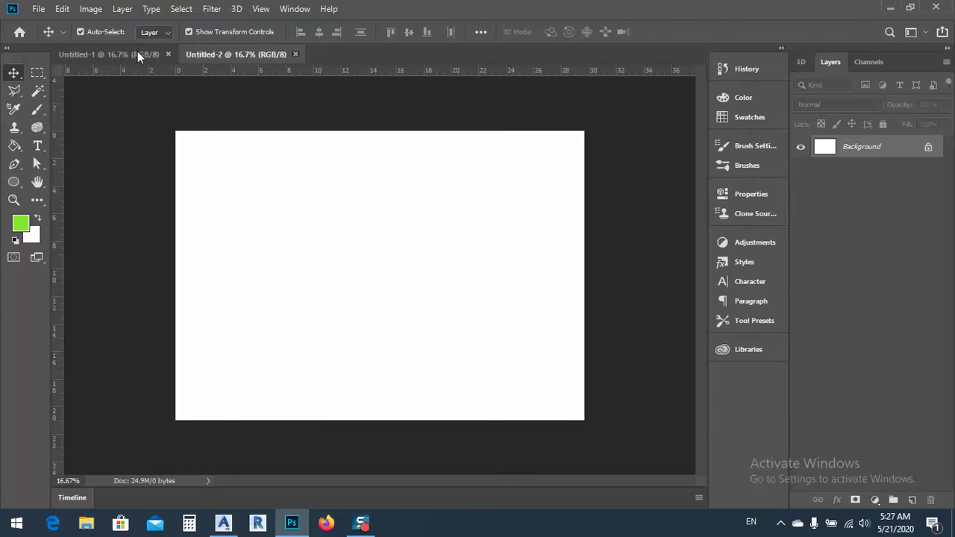
{"action": "key", "text": "ctrl+w"}
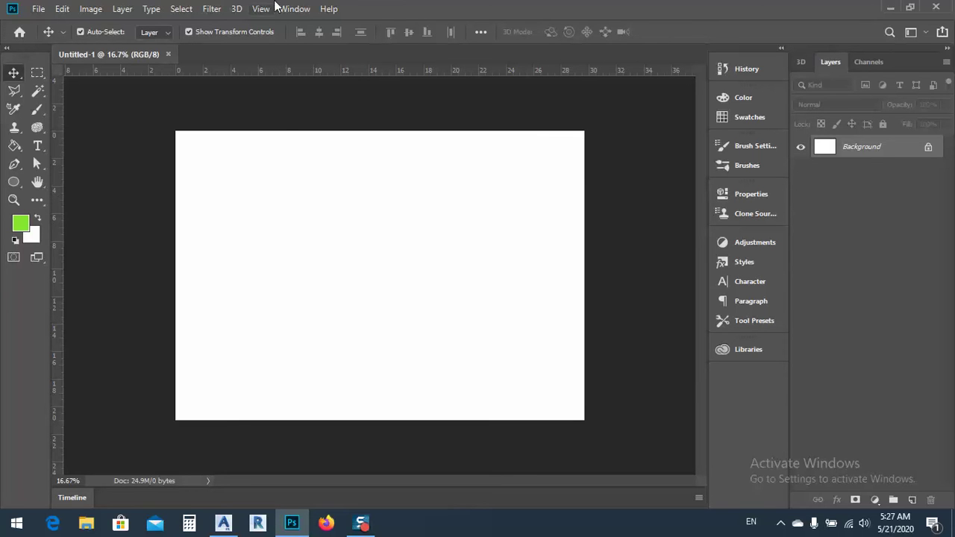
- Load the Advance steel to 3d pdf STL via 3D > New 3D Layer from File
{"action": "left_click", "coordinate": [236, 9]}
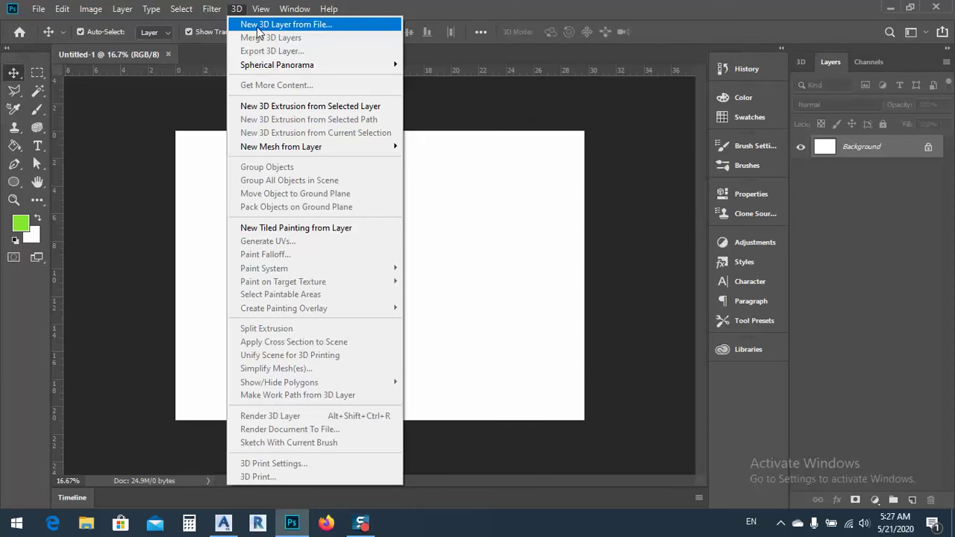
{"action": "left_click", "coordinate": [259, 24]}
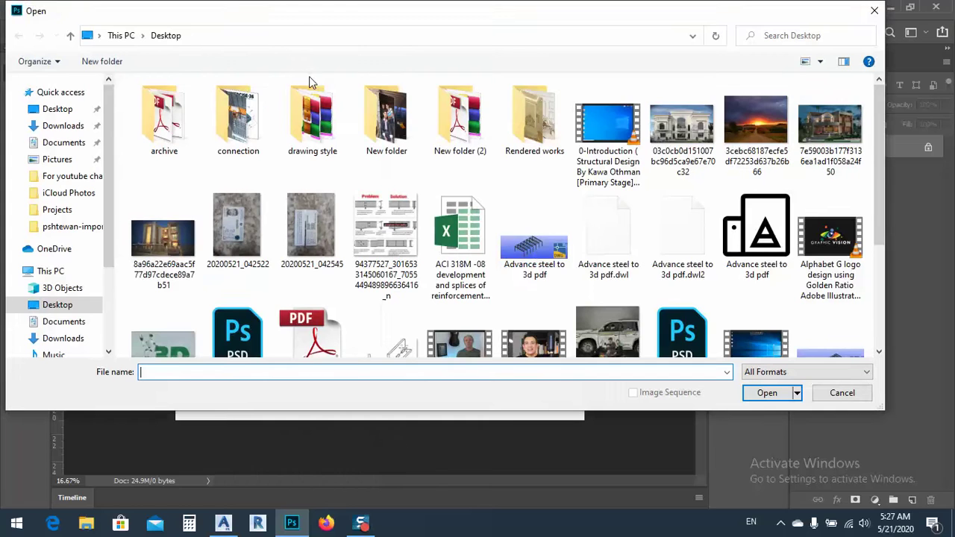
{"action": "scroll", "coordinate": [675, 235], "scroll_direction": "down", "scroll_amount": 3}
{"action": "scroll", "coordinate": [675, 235], "scroll_direction": "up", "scroll_amount": 2}
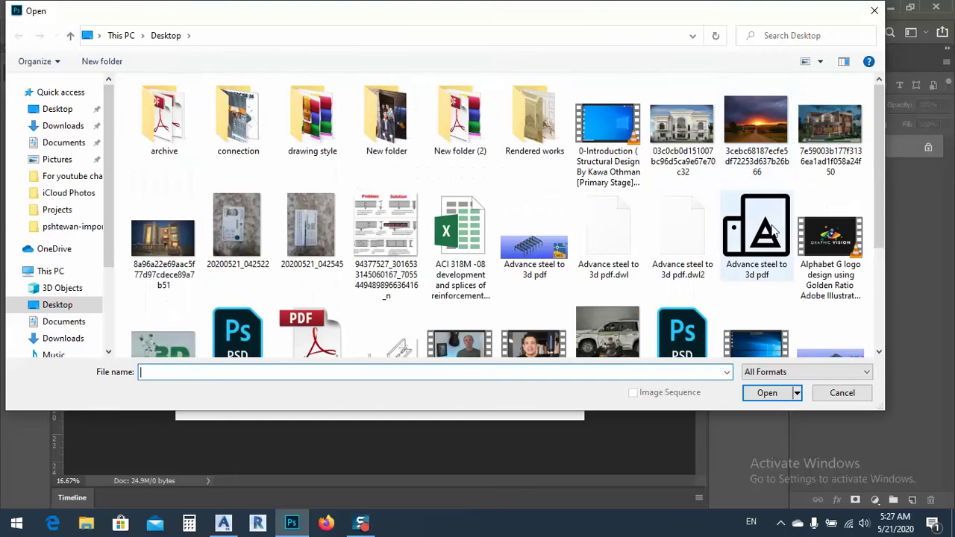
{"action": "left_click", "coordinate": [759, 249]}
{"action": "double_click", "coordinate": [758, 246]}
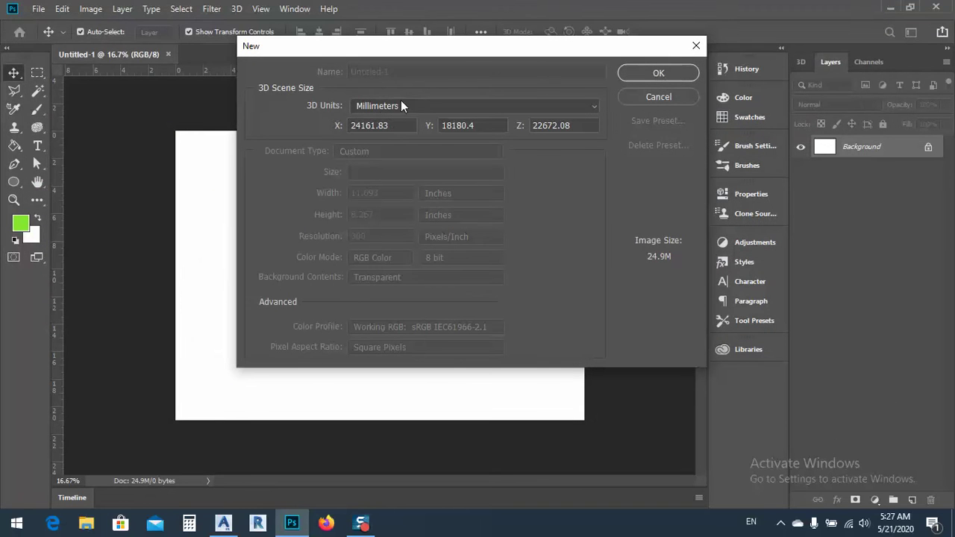
- Keep the 3D scene units in millimetres, confirm, dismiss the missing-UVs warning, and switch to camera navigation
{"action": "left_click", "coordinate": [436, 110]}
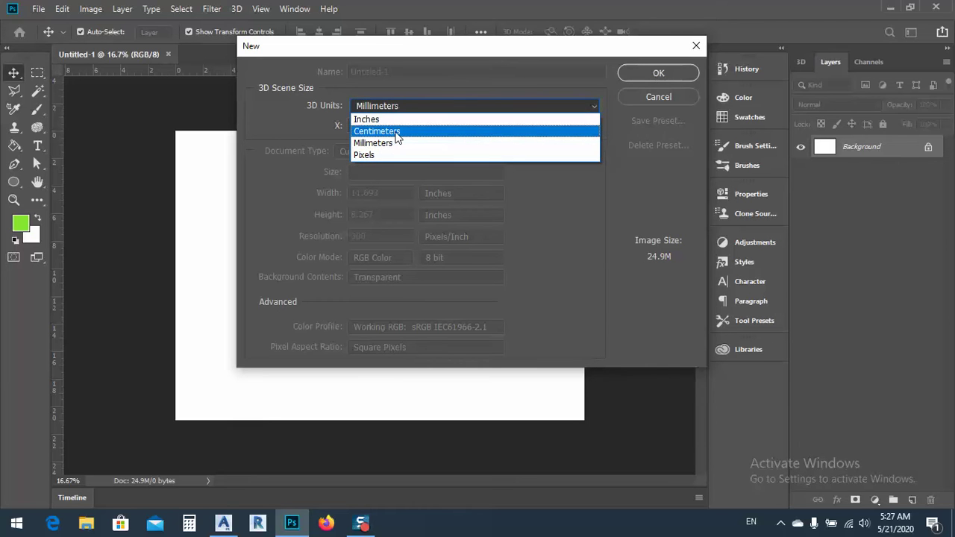
{"action": "left_click", "coordinate": [396, 133]}
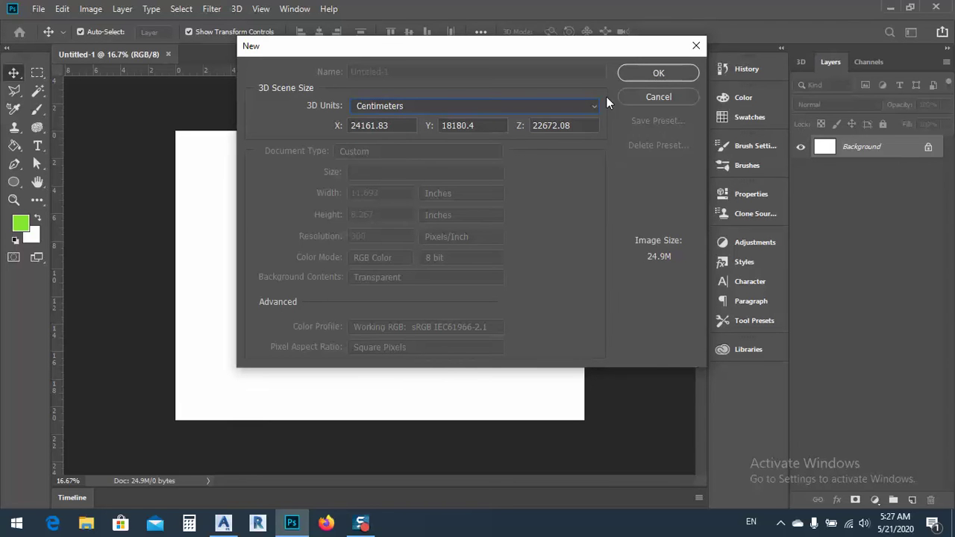
{"action": "left_click", "coordinate": [427, 110]}
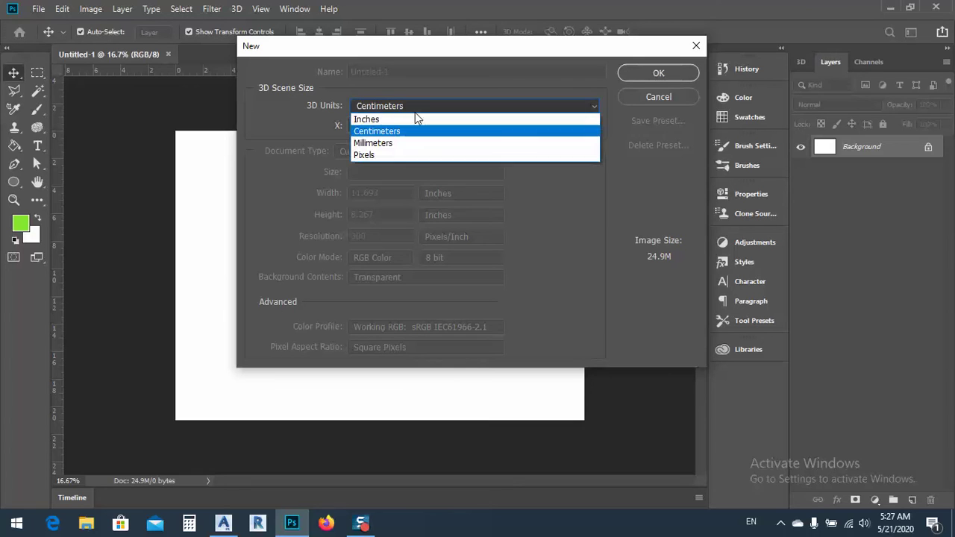
{"action": "left_click", "coordinate": [388, 144]}
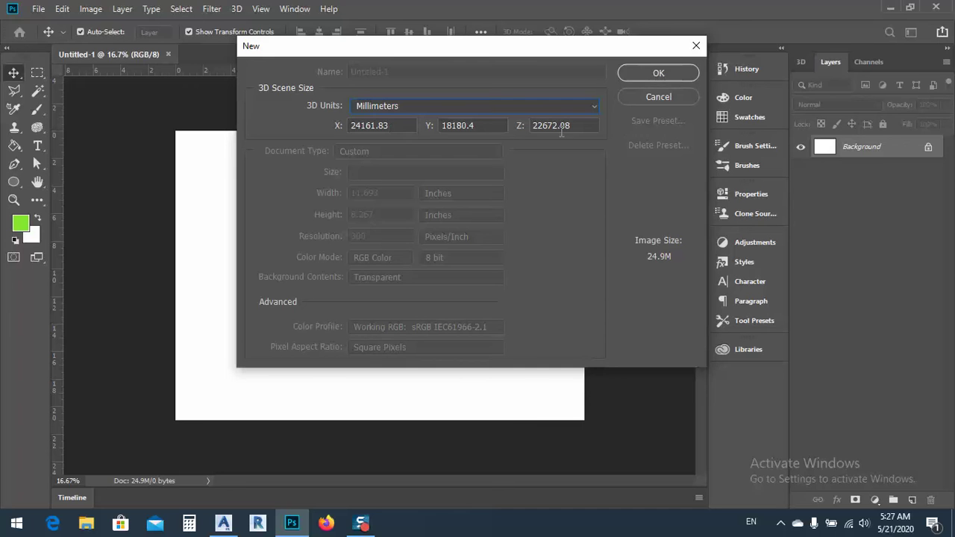
{"action": "left_click", "coordinate": [640, 75]}
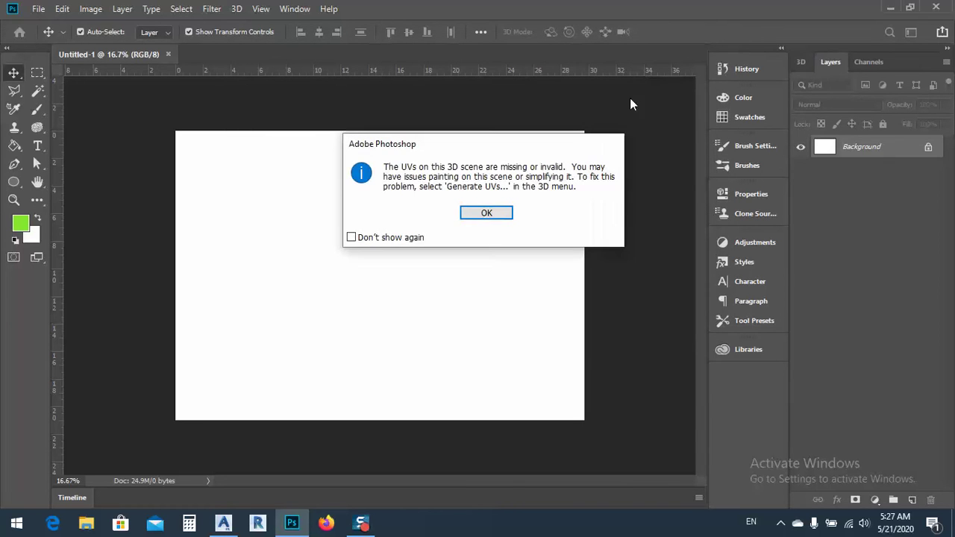
{"action": "left_click", "coordinate": [486, 212]}
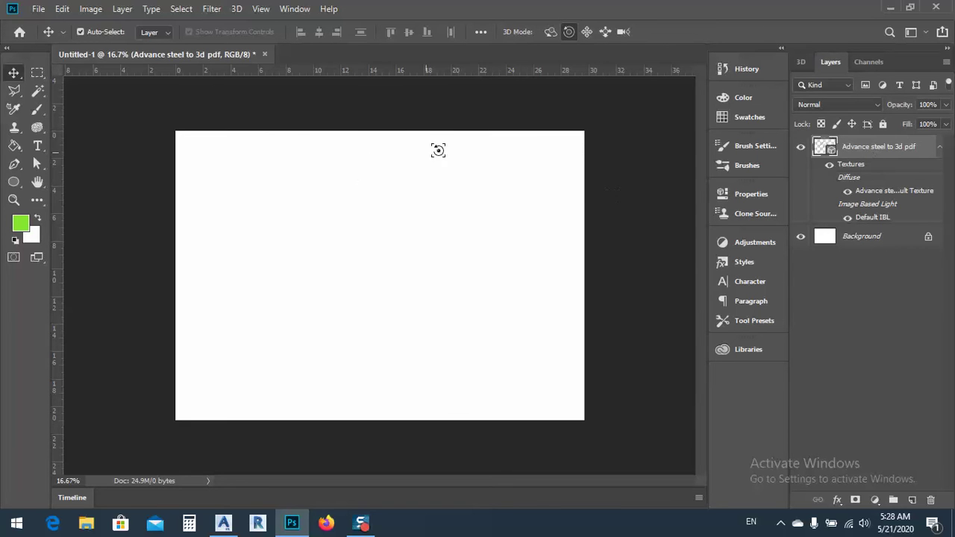
{"action": "left_click", "coordinate": [622, 33]}
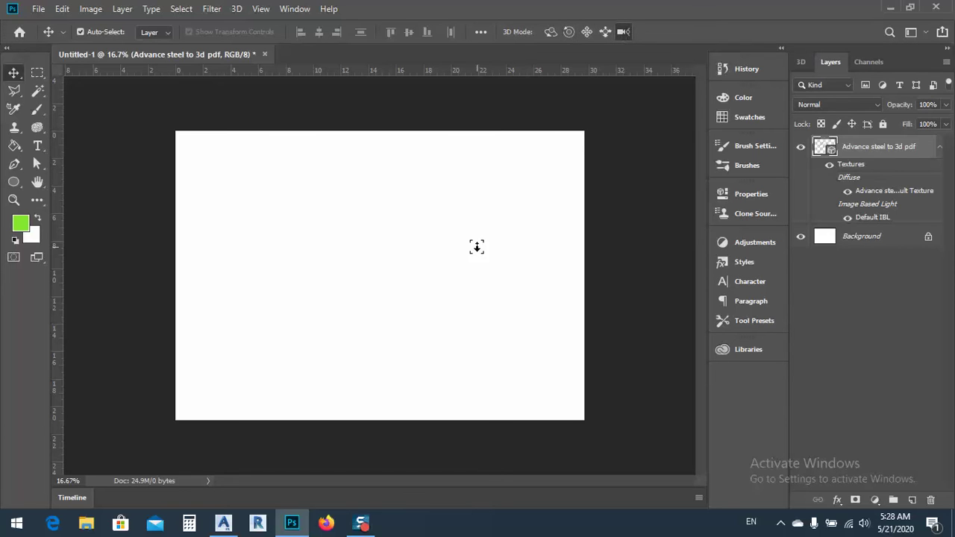
- Set Export 3D Layer to 3D PDF format with JPEG textures
{"action": "right_click", "coordinate": [886, 152]}
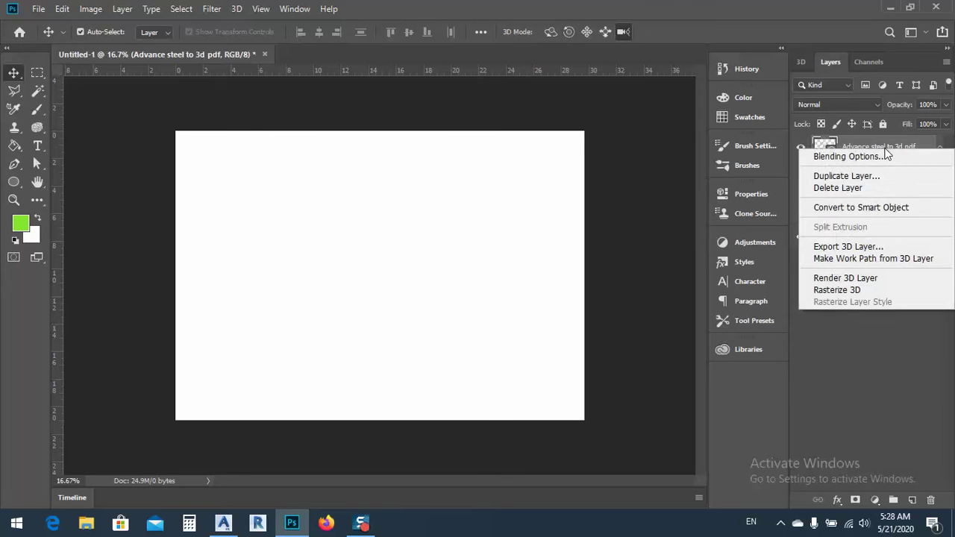
{"action": "left_click", "coordinate": [835, 248]}
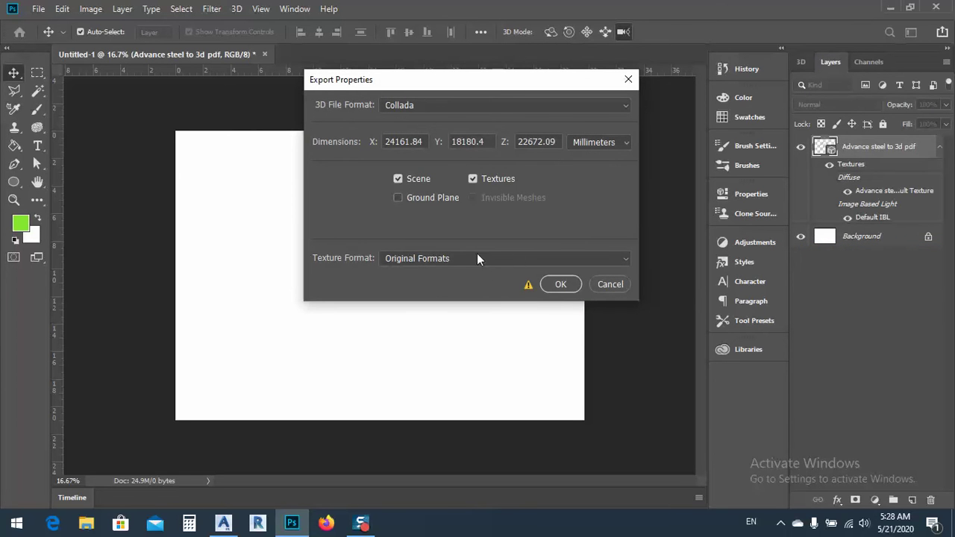
{"action": "left_click", "coordinate": [444, 103]}
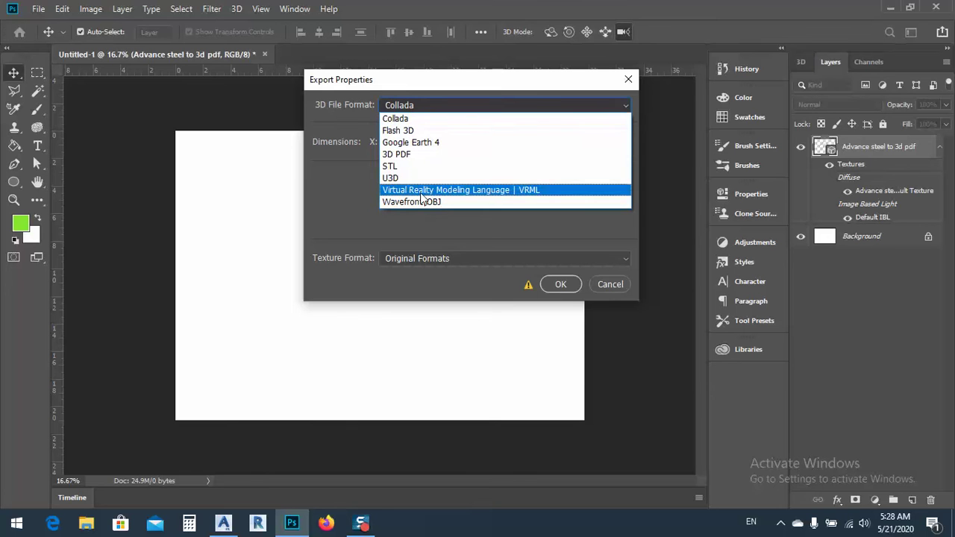
{"action": "left_click", "coordinate": [396, 155]}
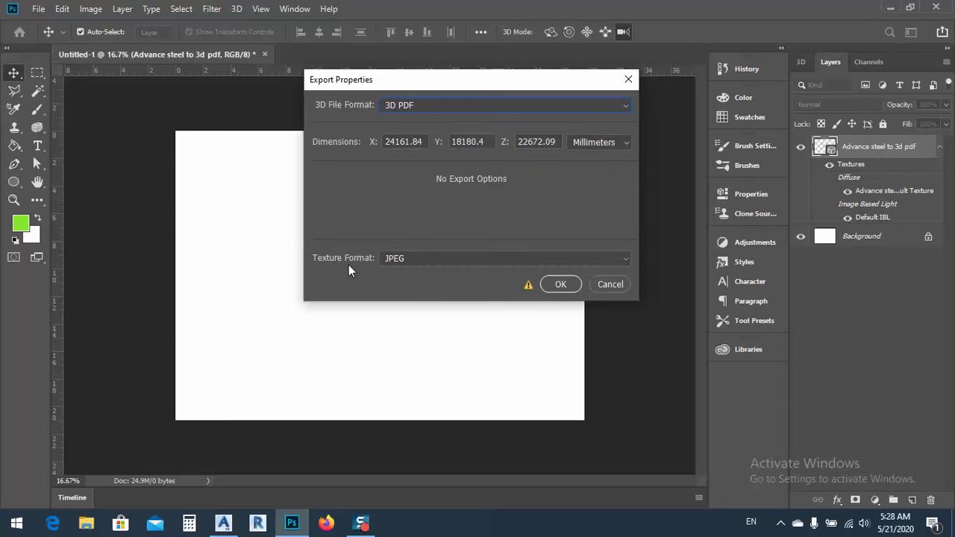
{"action": "left_click", "coordinate": [428, 252]}
{"action": "left_click", "coordinate": [433, 252]}
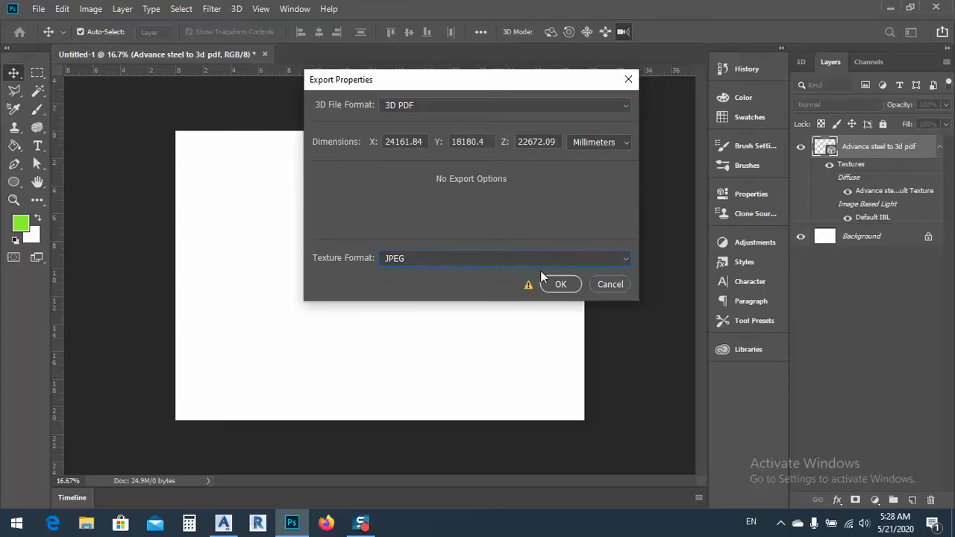
{"action": "left_click", "coordinate": [560, 285]}
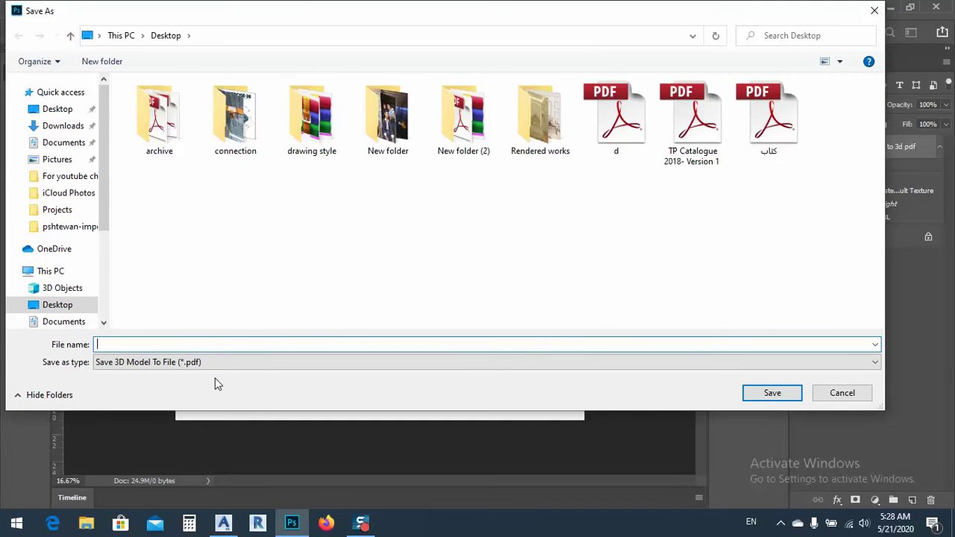
- Save the 3D PDF to the Desktop as aa and confirm the PDF settings
{"action": "type", "text": "aa"}
{"action": "left_click", "coordinate": [775, 393]}
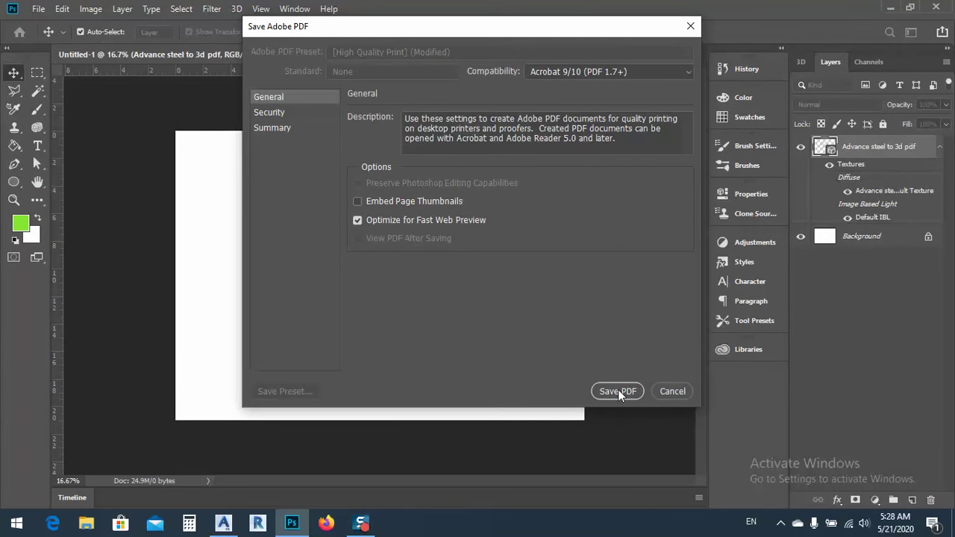
{"action": "left_click", "coordinate": [617, 389]}
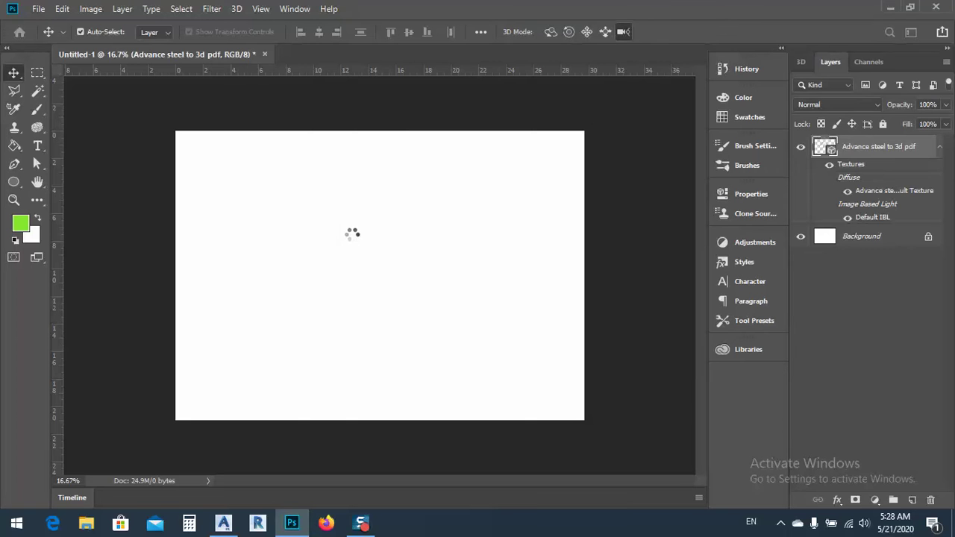
- Minimize Photoshop and Advance Steel, then trust aa.pdf so its 3D content loads
{"action": "left_click", "coordinate": [889, 7]}
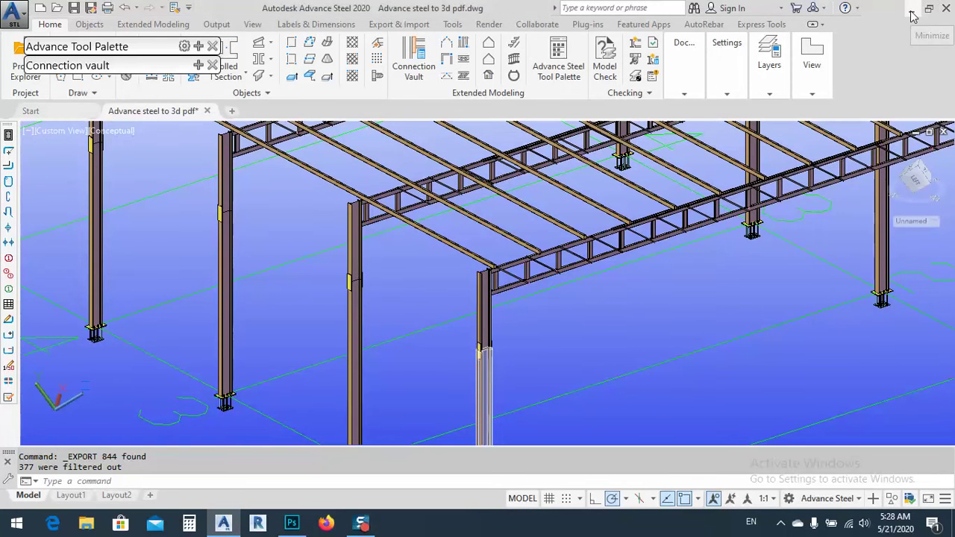
{"action": "left_click", "coordinate": [911, 9]}
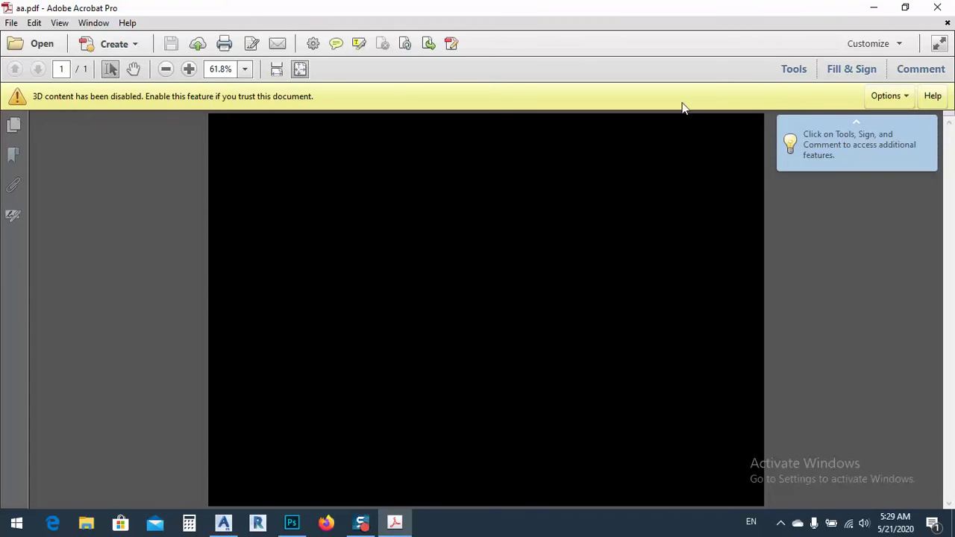
{"action": "left_click", "coordinate": [885, 98]}
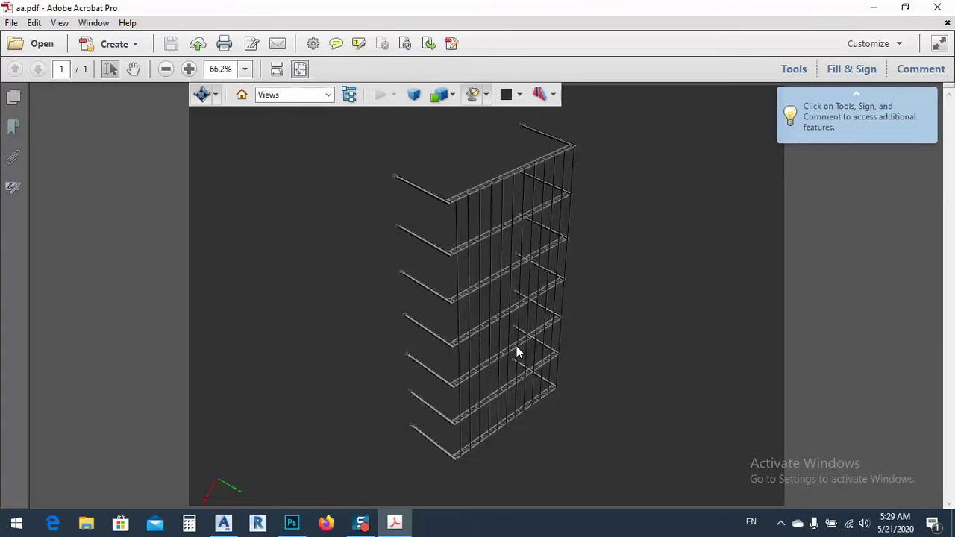
- Orbit the 3D steel frame to view it from new angles, including underneath
{"action": "left_click_drag", "start_coordinate": [516, 345], "coordinate": [727, 232]}
{"action": "left_click_drag", "start_coordinate": [594, 347], "coordinate": [522, 334]}
{"action": "left_click_drag", "start_coordinate": [574, 347], "coordinate": [595, 173]}
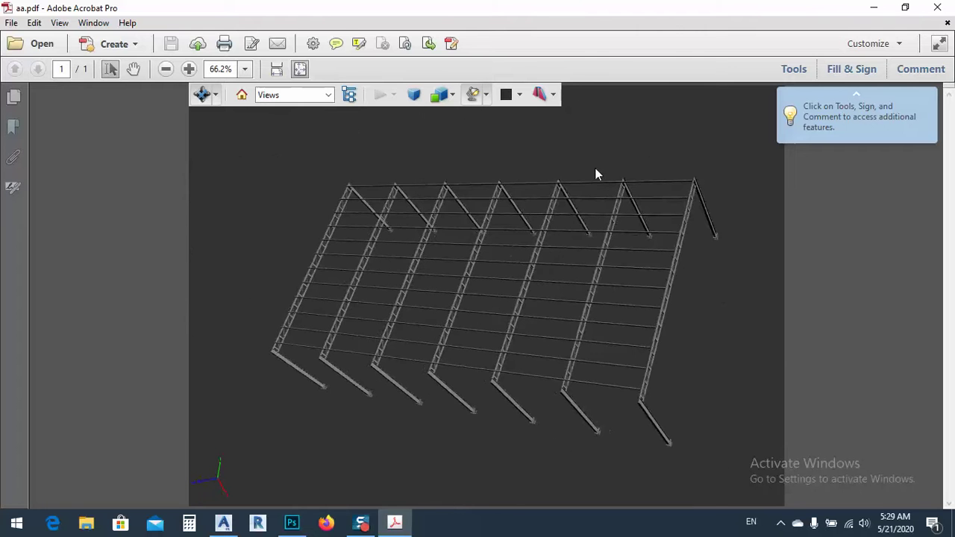
{"action": "left_click", "coordinate": [552, 95]}
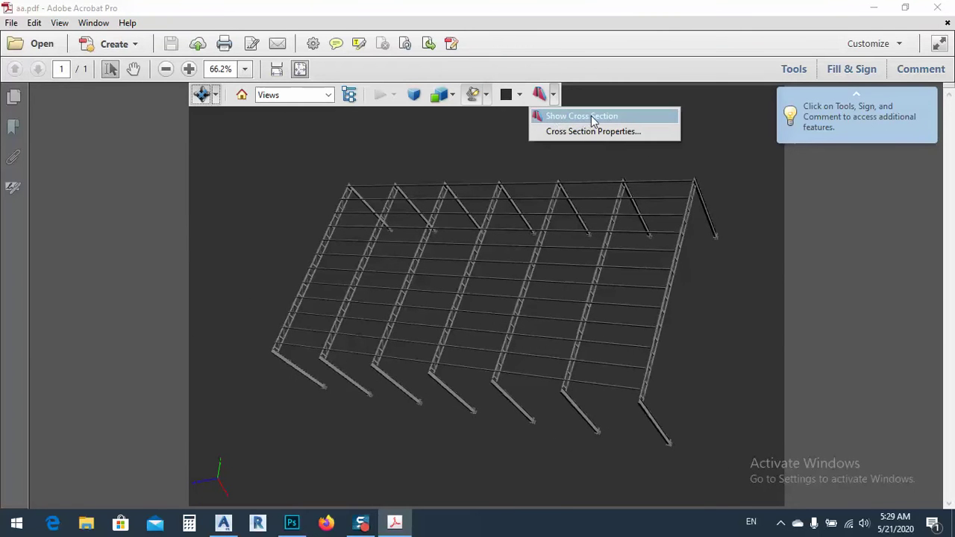
{"action": "left_click", "coordinate": [568, 134]}
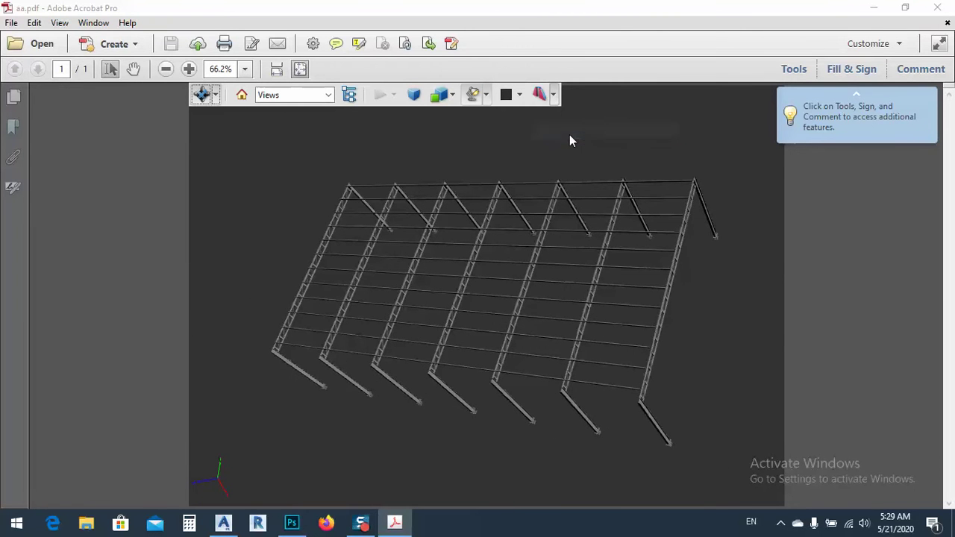
{"action": "left_click_drag", "start_coordinate": [472, 63], "coordinate": [294, 69]}
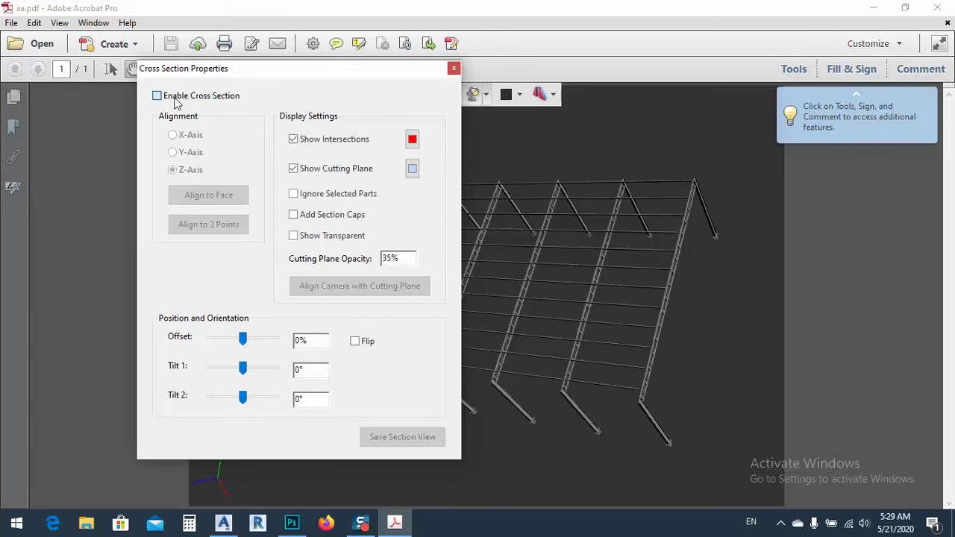
{"action": "left_click", "coordinate": [177, 96]}
{"action": "left_click_drag", "start_coordinate": [636, 348], "coordinate": [656, 377]}
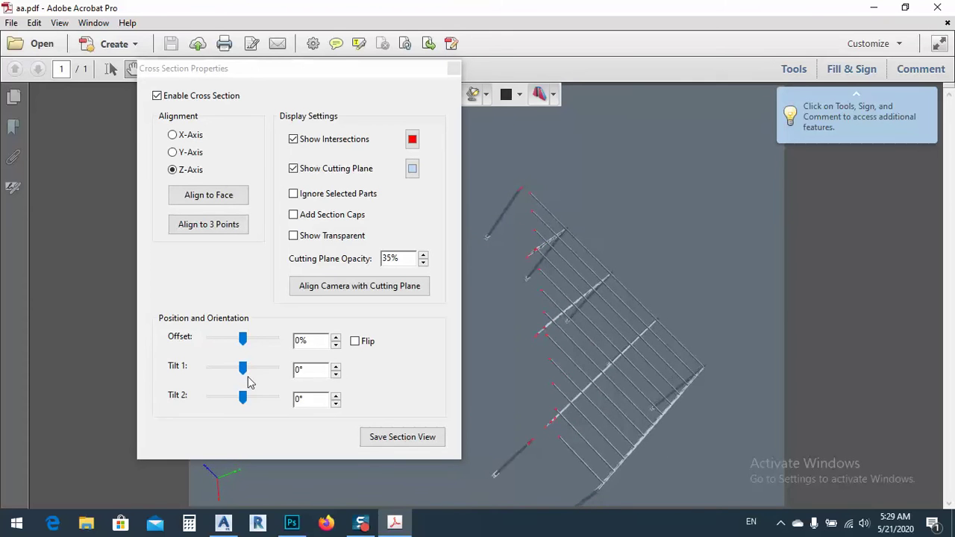
{"action": "mouse_move", "coordinate": [242, 369]}
{"action": "left_mouse_down"}
{"action": "mouse_move", "coordinate": [234, 368]}
{"action": "mouse_move", "coordinate": [248, 370]}
{"action": "left_mouse_up"}
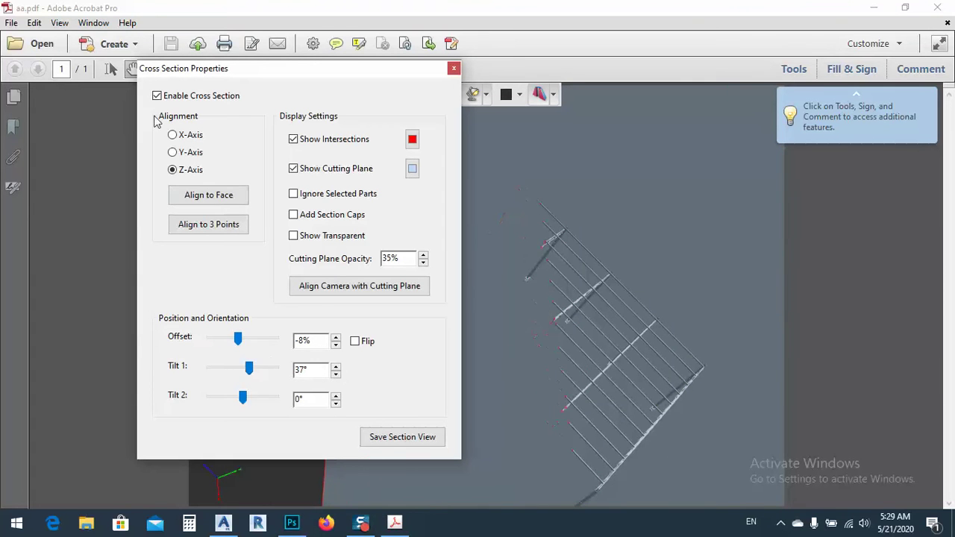
{"action": "left_click", "coordinate": [157, 95]}
- Change the 3D scene background to light cyan, after briefly trying white
{"action": "left_click", "coordinate": [454, 68]}
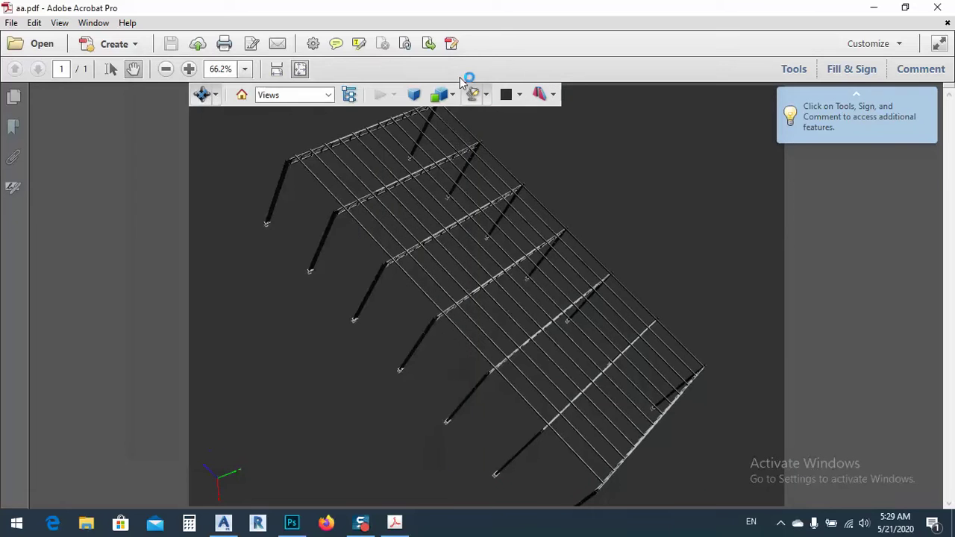
{"action": "left_click", "coordinate": [520, 95]}
{"action": "left_click", "coordinate": [589, 165]}
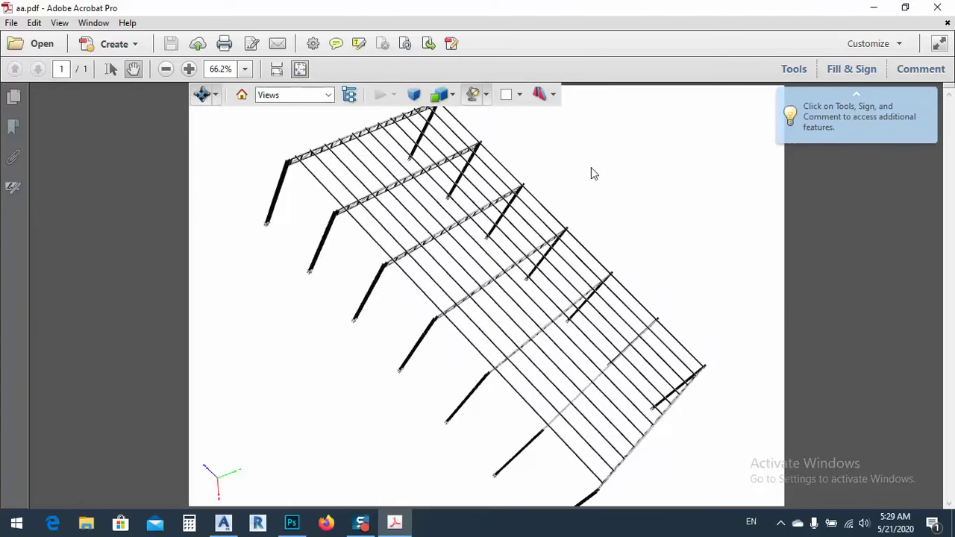
{"action": "left_click", "coordinate": [521, 98]}
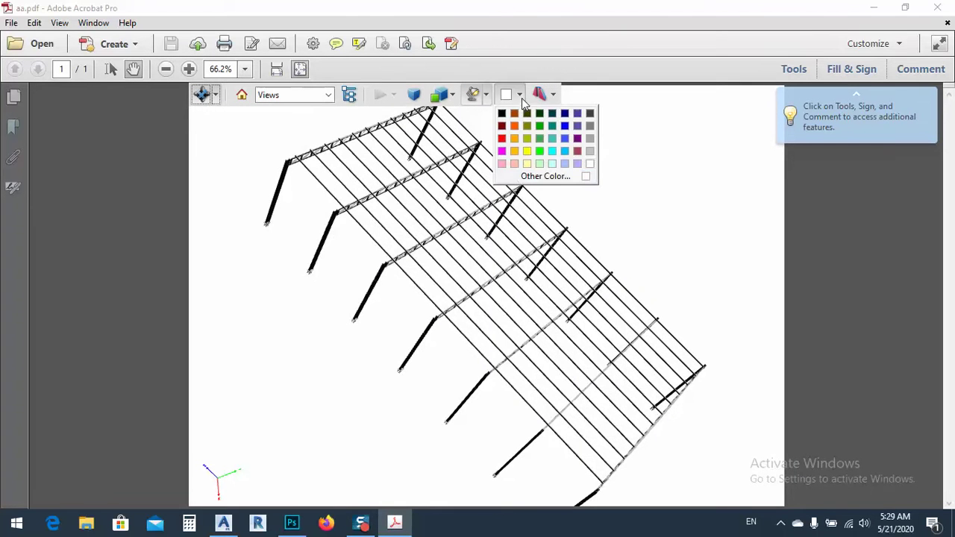
{"action": "left_click", "coordinate": [552, 163]}
- Zoom in and orbit the frame for a close view of its columns and trusses
{"action": "left_click_drag", "start_coordinate": [634, 328], "coordinate": [502, 441]}
{"action": "scroll", "coordinate": [503, 441], "scroll_direction": "up", "scroll_amount": 2}
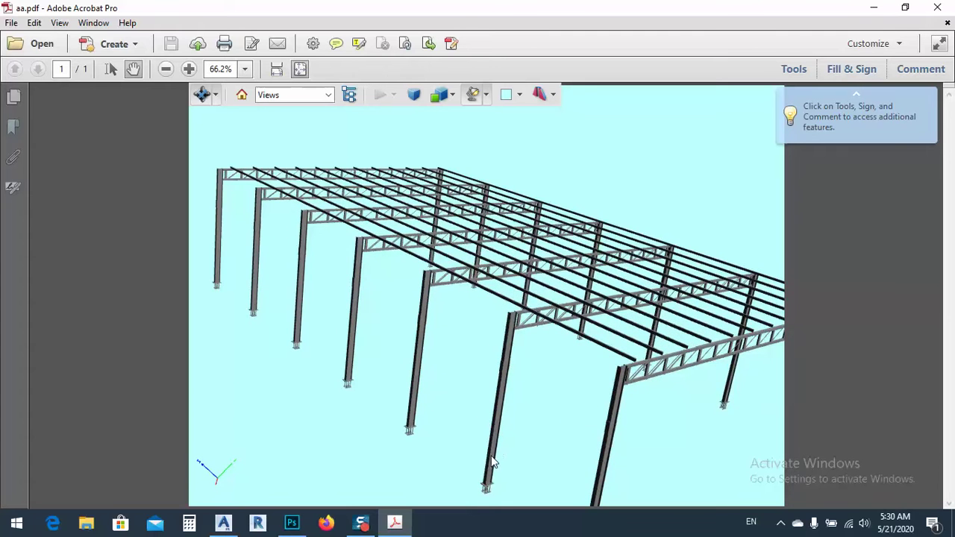
{"action": "scroll", "coordinate": [403, 441], "scroll_direction": "up", "scroll_amount": 2}
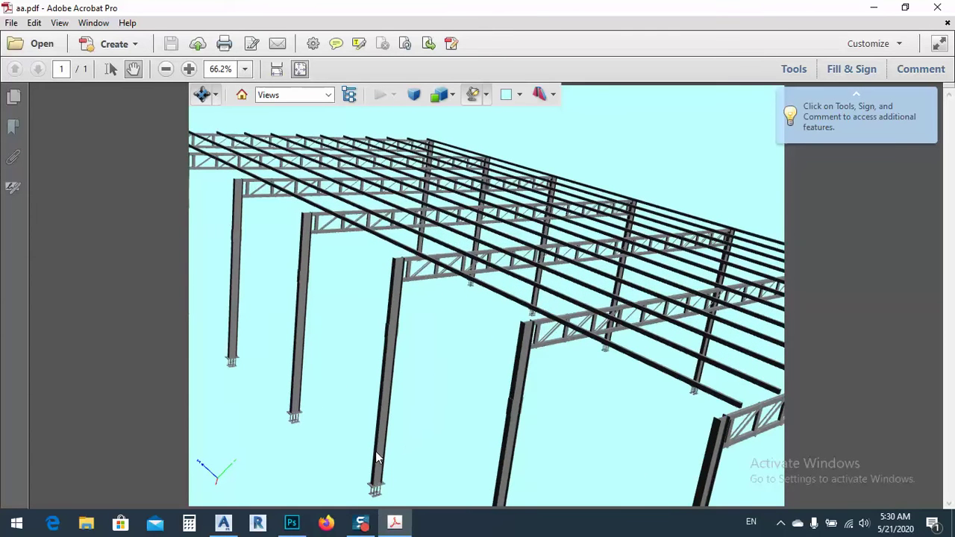
{"action": "left_click_drag", "start_coordinate": [375, 458], "coordinate": [314, 454]}
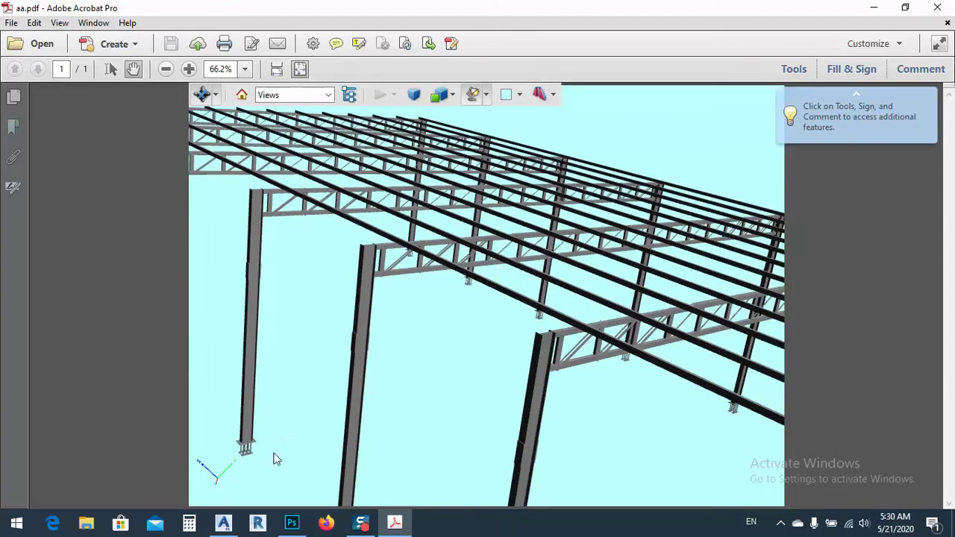
{"action": "left_click_drag", "start_coordinate": [241, 452], "coordinate": [305, 258]}
{"action": "left_click", "coordinate": [328, 94]}
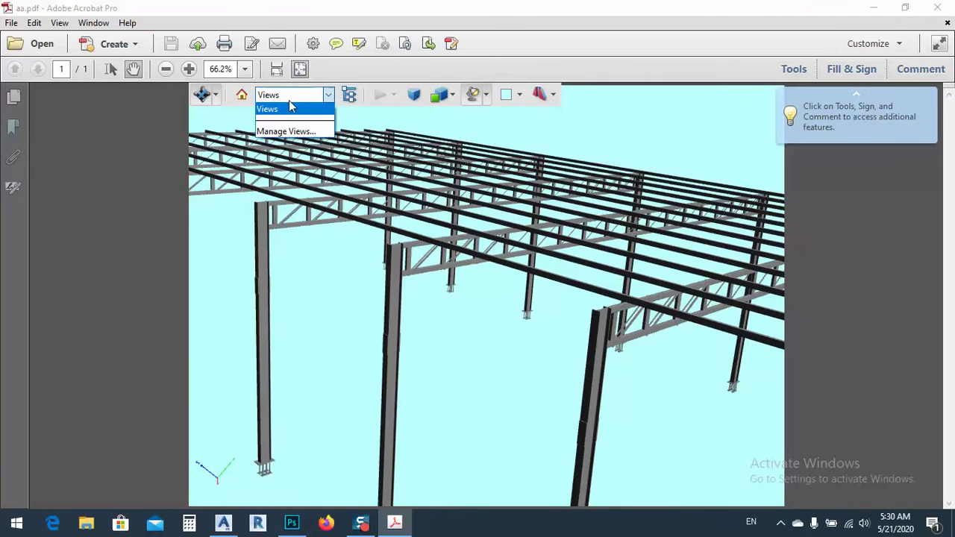
- Reset the 3D model to its default view and orbit it to a top-down oblique angle
{"action": "left_click", "coordinate": [240, 95]}
{"action": "left_click", "coordinate": [240, 95]}
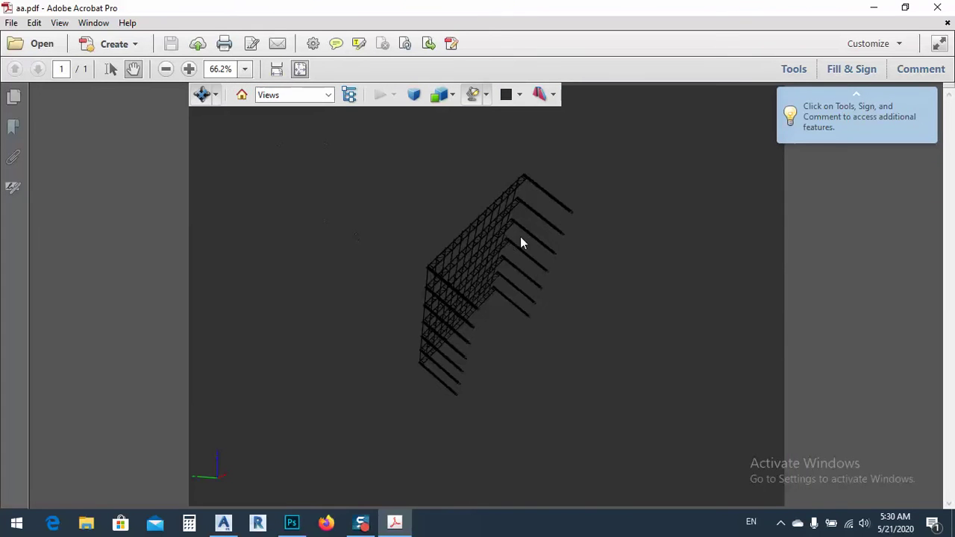
{"action": "scroll", "coordinate": [666, 341], "scroll_direction": "down", "scroll_amount": 3}
{"action": "scroll", "coordinate": [517, 187], "scroll_direction": "up", "scroll_amount": 10}
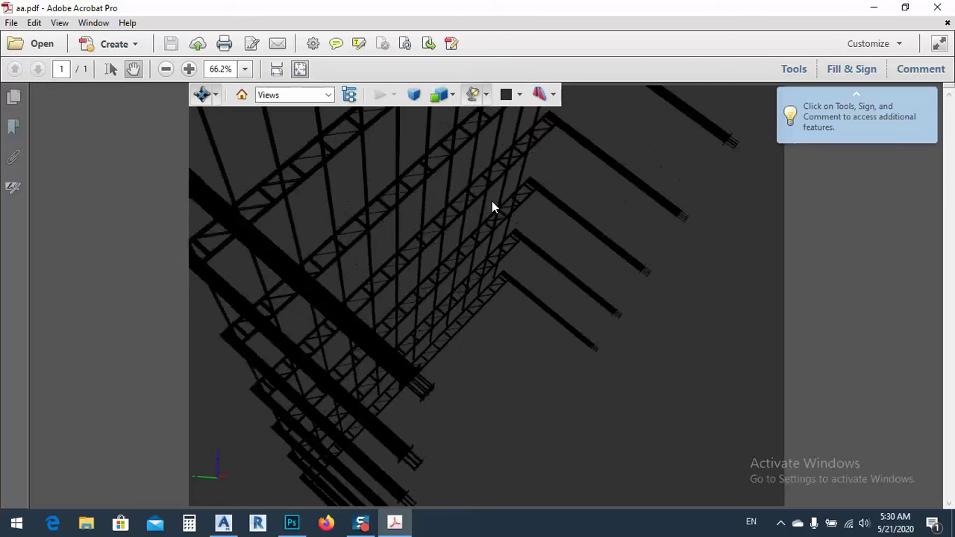
{"action": "left_click_drag", "start_coordinate": [414, 418], "coordinate": [450, 143]}
- Toggle the projection mode and switch the rendering style to Solid Outline
{"action": "left_click", "coordinate": [415, 98]}
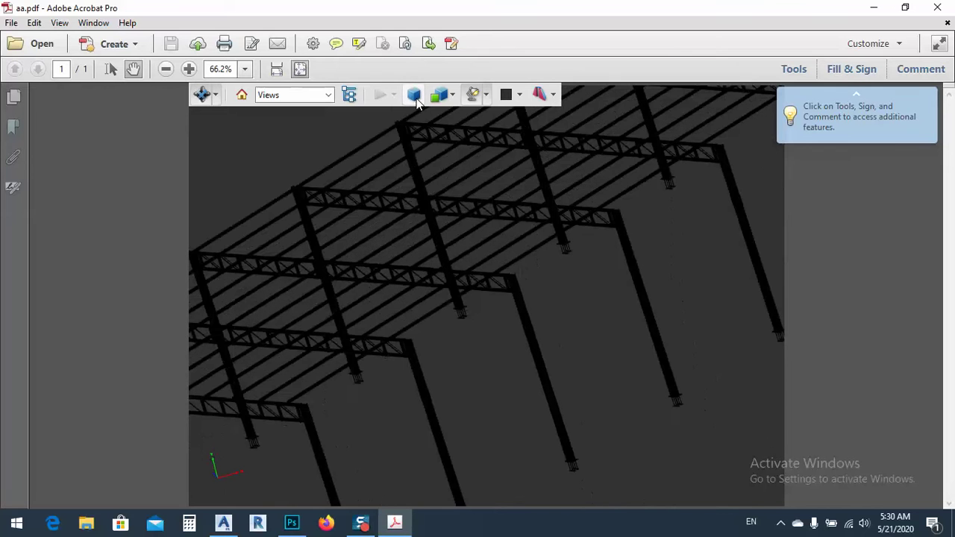
{"action": "left_click", "coordinate": [414, 99]}
{"action": "left_click", "coordinate": [411, 97]}
{"action": "left_click", "coordinate": [440, 94]}
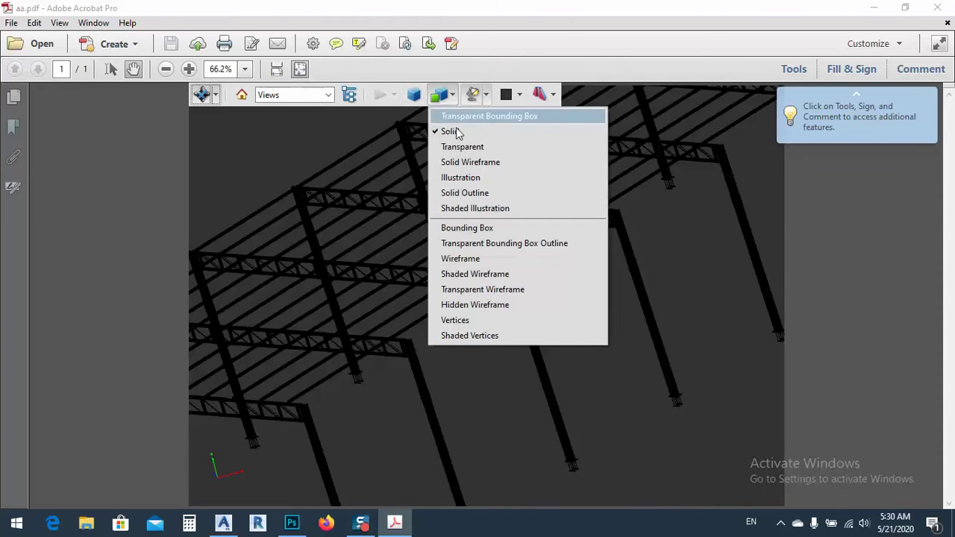
{"action": "left_click", "coordinate": [470, 209]}
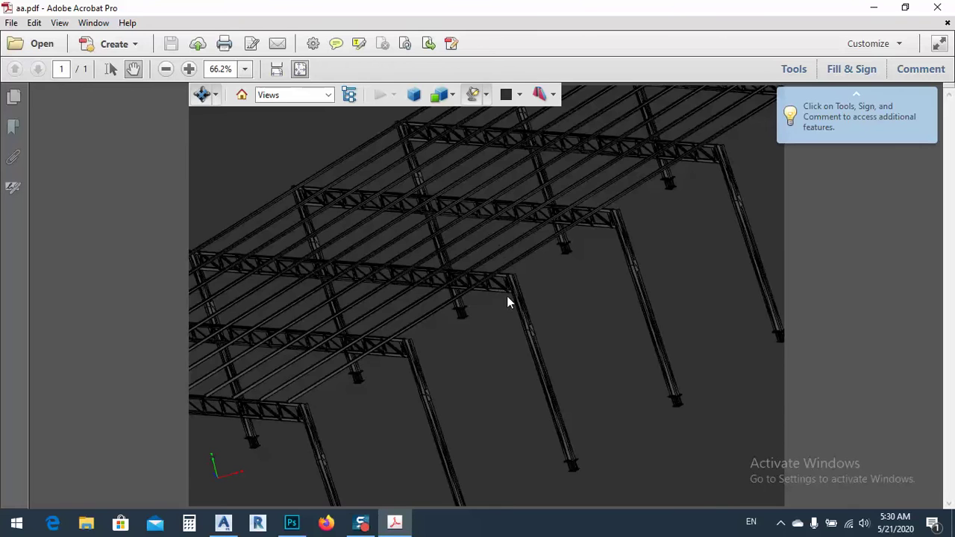
{"action": "scroll", "coordinate": [509, 293], "scroll_direction": "up", "scroll_amount": 10}
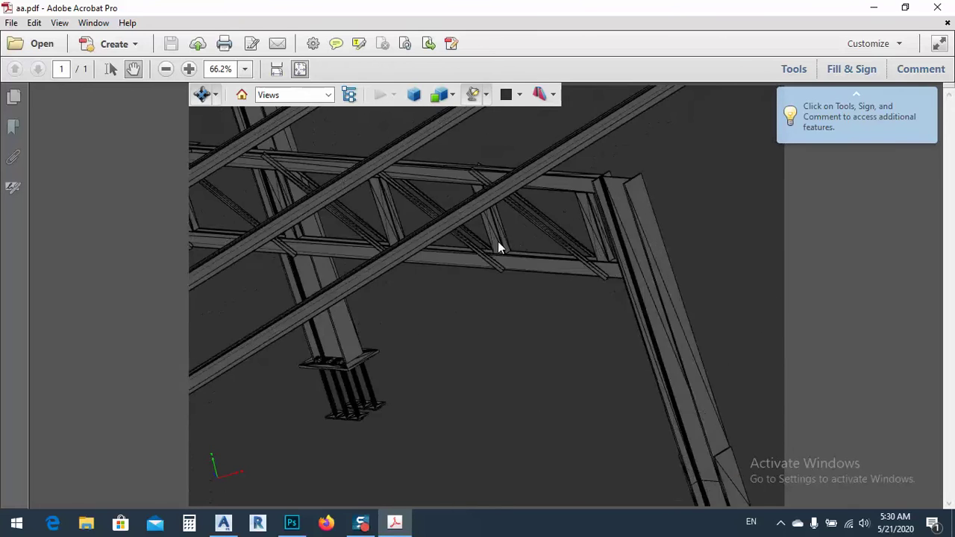
{"action": "scroll", "coordinate": [565, 238], "scroll_direction": "down", "scroll_amount": 10}
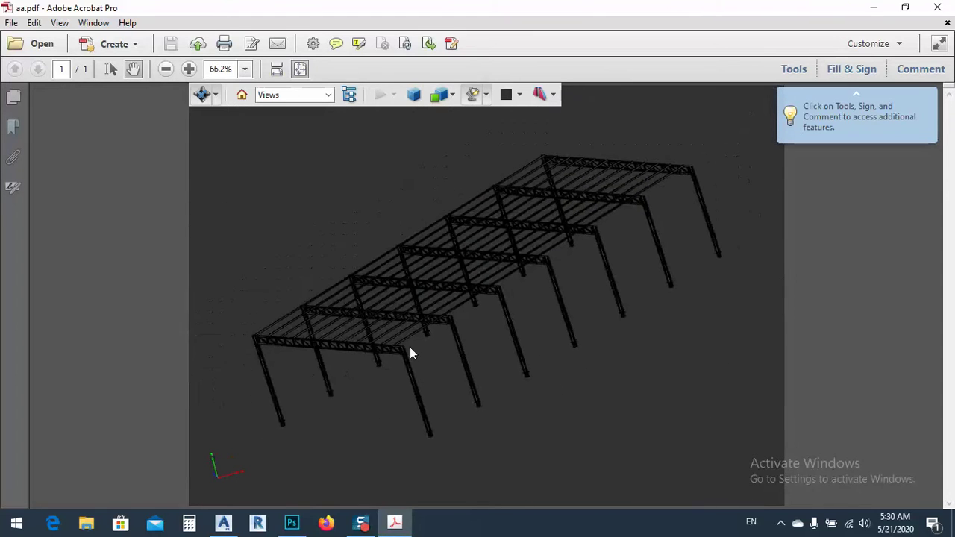
- Orbit and tilt the steel frame to inspect several sides, then zoom in and back out
{"action": "left_click_drag", "start_coordinate": [431, 348], "coordinate": [577, 319]}
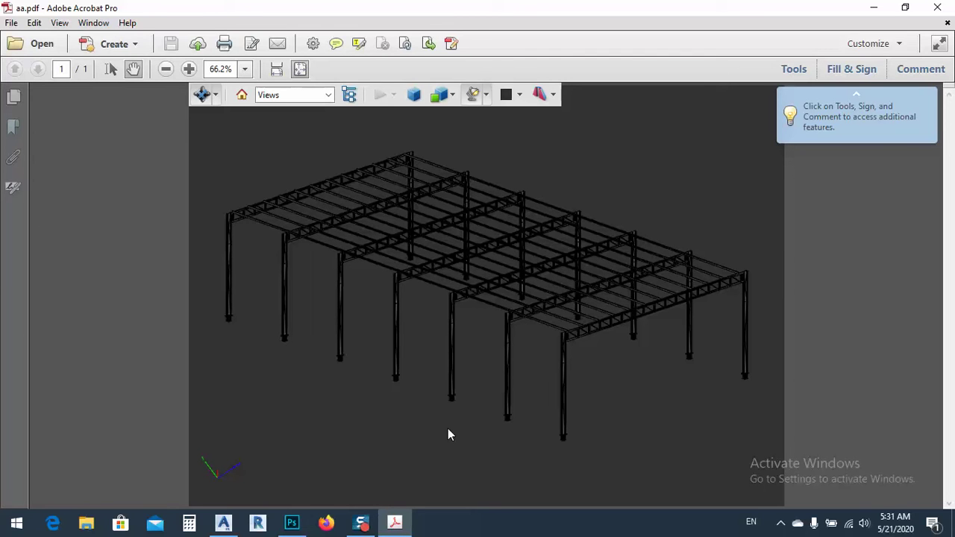
{"action": "left_click_drag", "start_coordinate": [604, 432], "coordinate": [585, 449]}
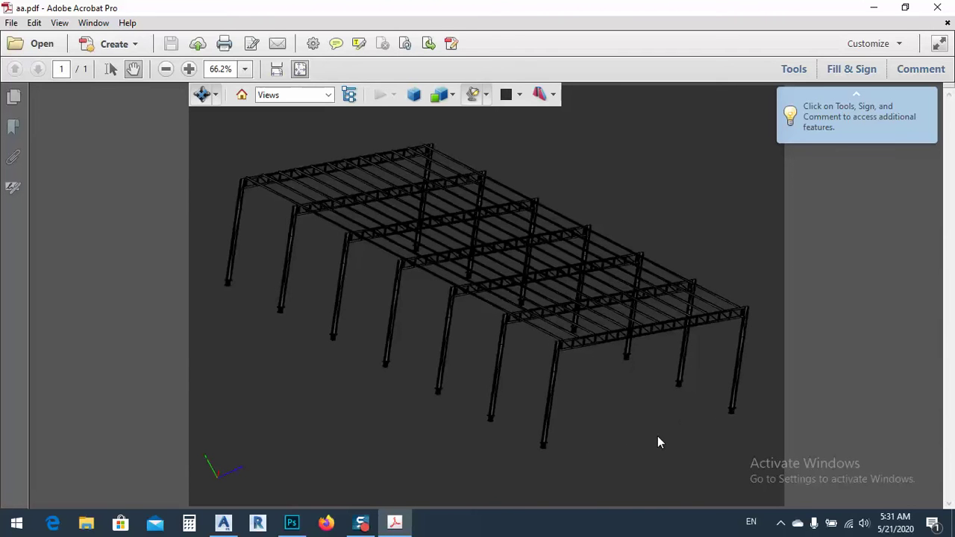
{"action": "left_click_drag", "start_coordinate": [621, 296], "coordinate": [634, 369]}
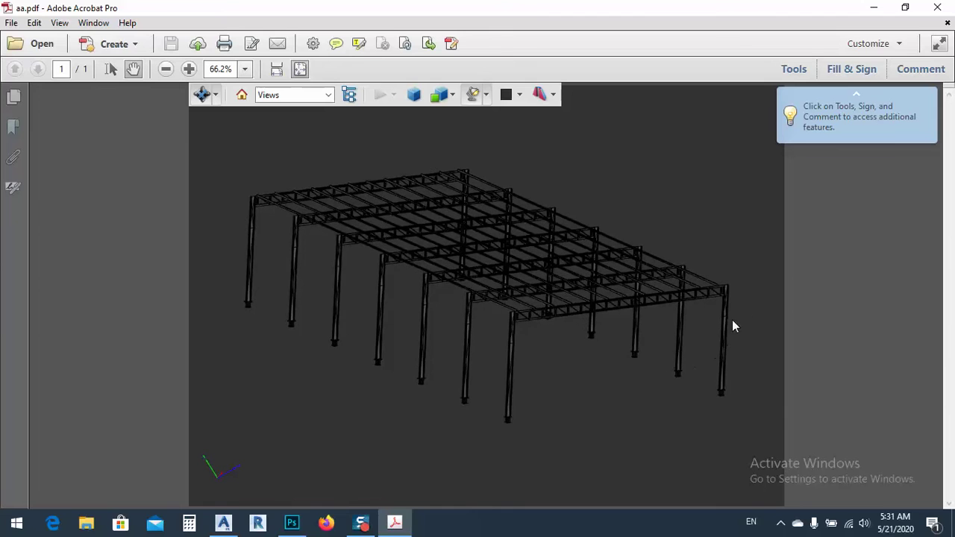
{"action": "left_click_drag", "start_coordinate": [742, 312], "coordinate": [739, 296]}
{"action": "scroll", "coordinate": [742, 247], "scroll_direction": "up", "scroll_amount": 3}
{"action": "scroll", "coordinate": [742, 246], "scroll_direction": "up", "scroll_amount": 5}
{"action": "scroll", "coordinate": [594, 228], "scroll_direction": "up", "scroll_amount": 3}
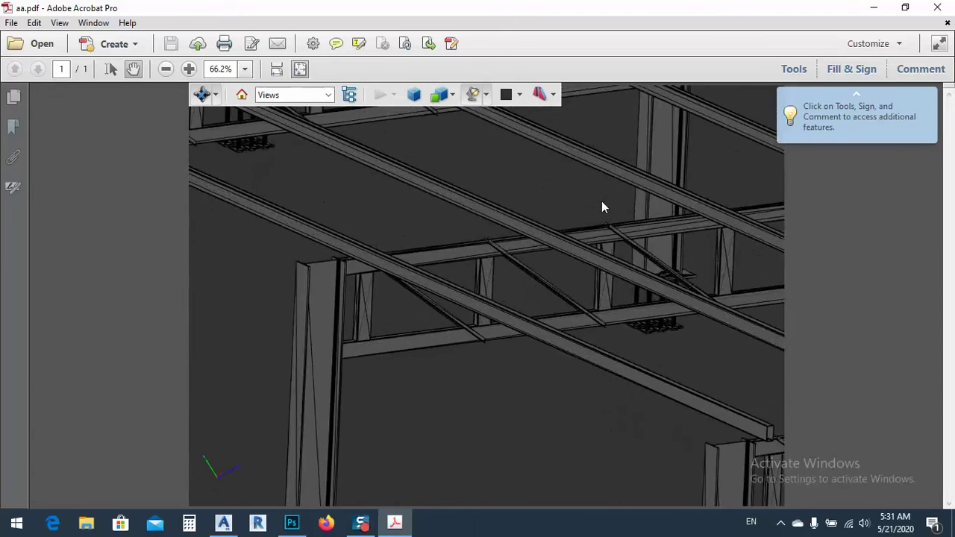
{"action": "scroll", "coordinate": [586, 352], "scroll_direction": "down", "scroll_amount": 8}
{"action": "scroll", "coordinate": [567, 409], "scroll_direction": "up", "scroll_amount": 3}
{"action": "scroll", "coordinate": [448, 417], "scroll_direction": "down", "scroll_amount": 6}
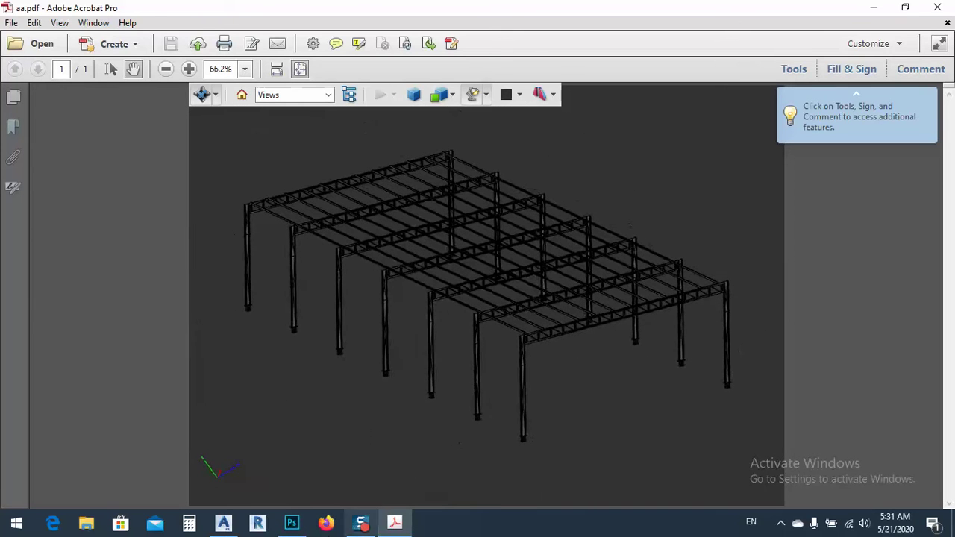
- Back in Advance Steel, reset the UCS to World and switch to top plan view
{"action": "left_click", "coordinate": [223, 522]}
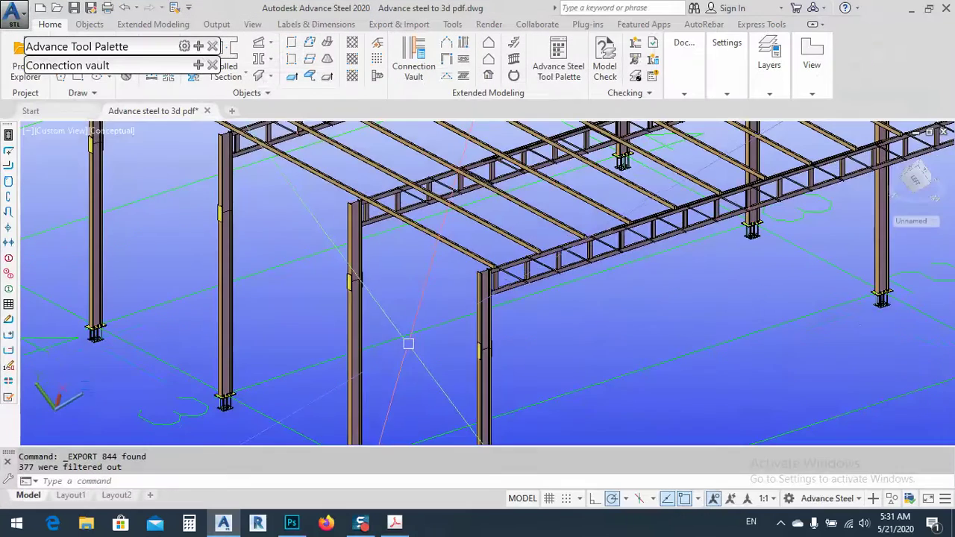
{"action": "middle_click_drag", "start_coordinate": [418, 325], "coordinate": [827, 165]}
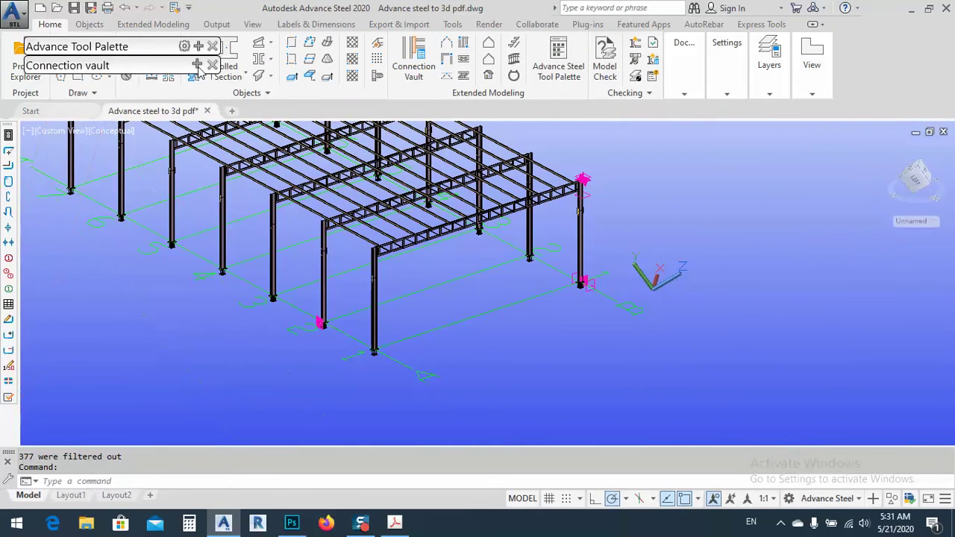
{"action": "mouse_move", "coordinate": [184, 56]}
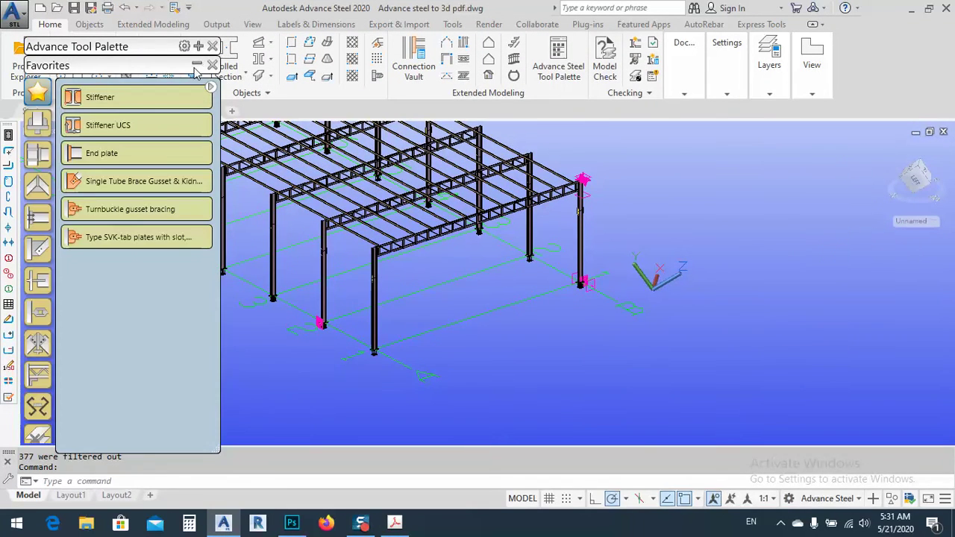
{"action": "left_click", "coordinate": [196, 66]}
{"action": "left_click", "coordinate": [42, 172]}
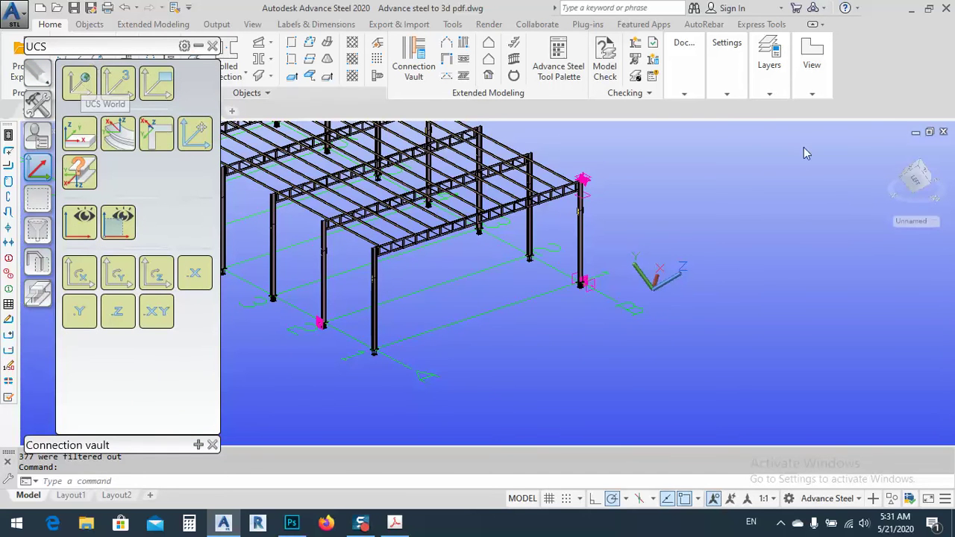
{"action": "left_click", "coordinate": [80, 83]}
{"action": "left_click", "coordinate": [923, 172]}
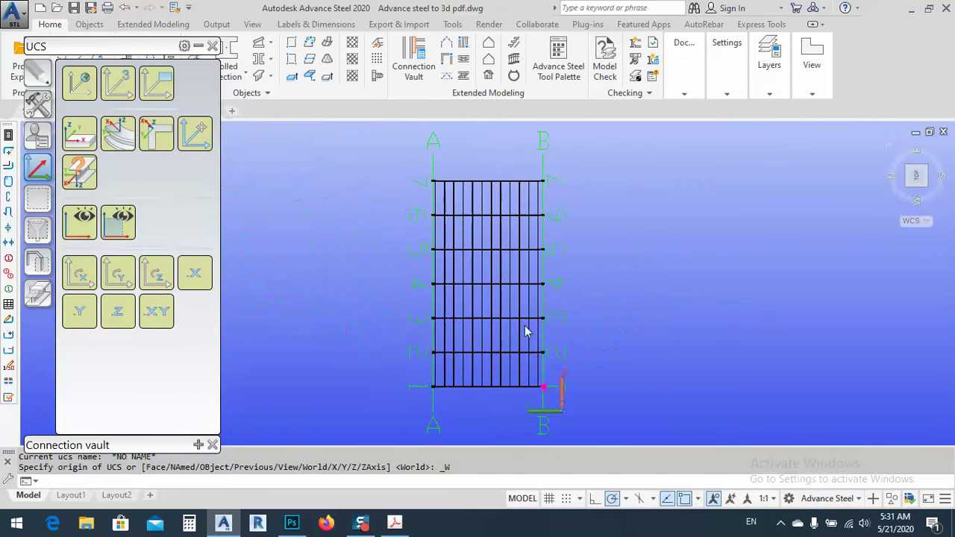
{"action": "middle_click_drag", "start_coordinate": [484, 401], "coordinate": [518, 313]}
{"action": "scroll", "coordinate": [483, 293], "scroll_direction": "up", "scroll_amount": 5}
{"action": "scroll", "coordinate": [497, 306], "scroll_direction": "up", "scroll_amount": 2}
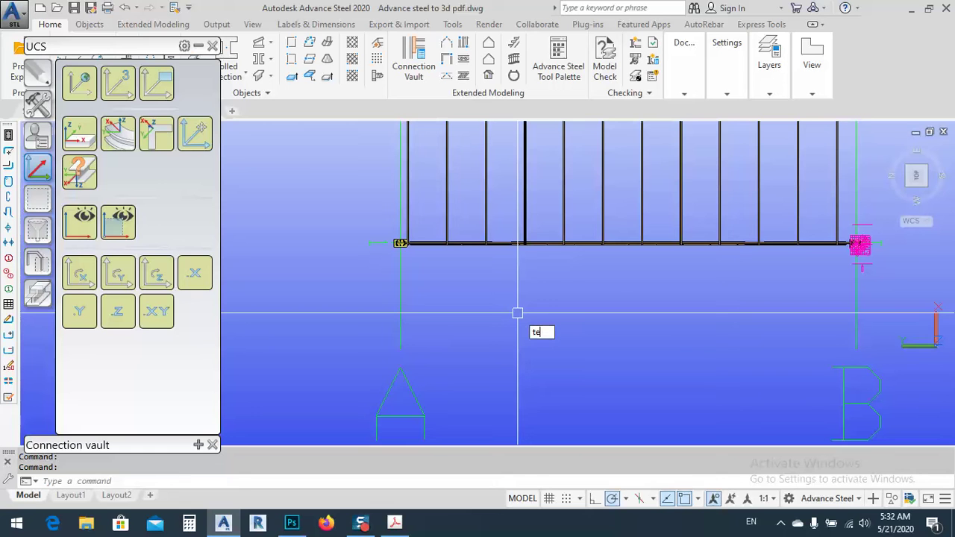
- Add single-line text 'Test' below the grid with default height and zero rotation
{"action": "type", "text": "st"}
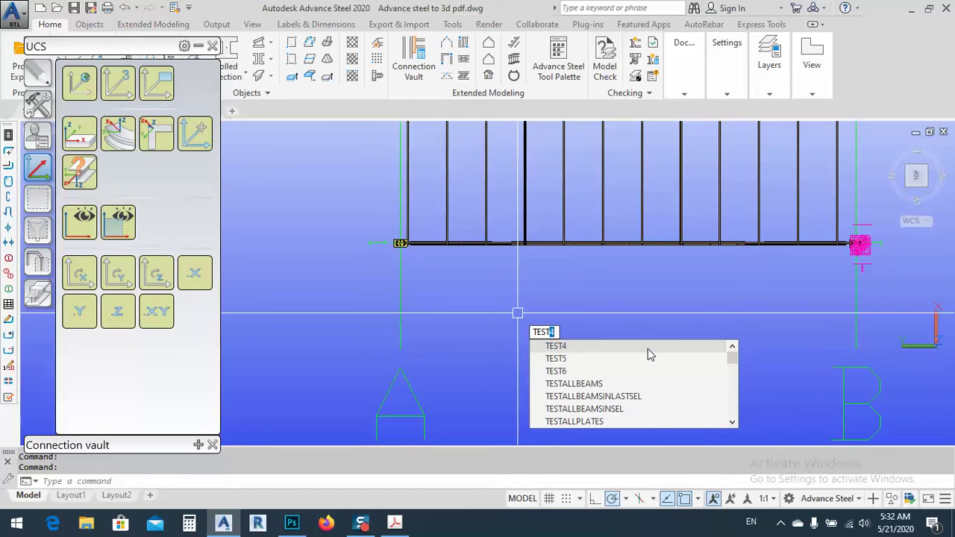
{"action": "key", "text": "BackSpace"}
{"action": "key", "text": "BackSpace"}
{"action": "key", "text": "BackSpace"}
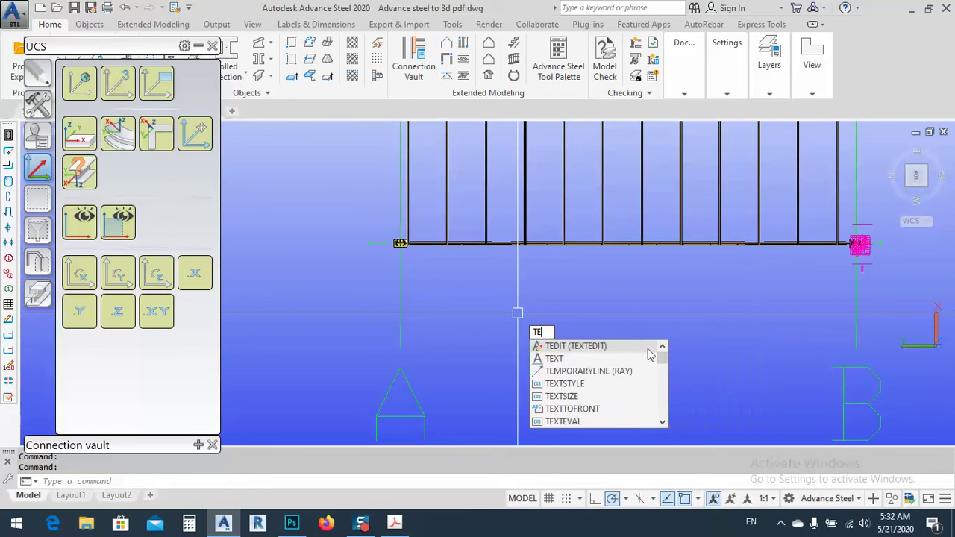
{"action": "left_click", "coordinate": [567, 358]}
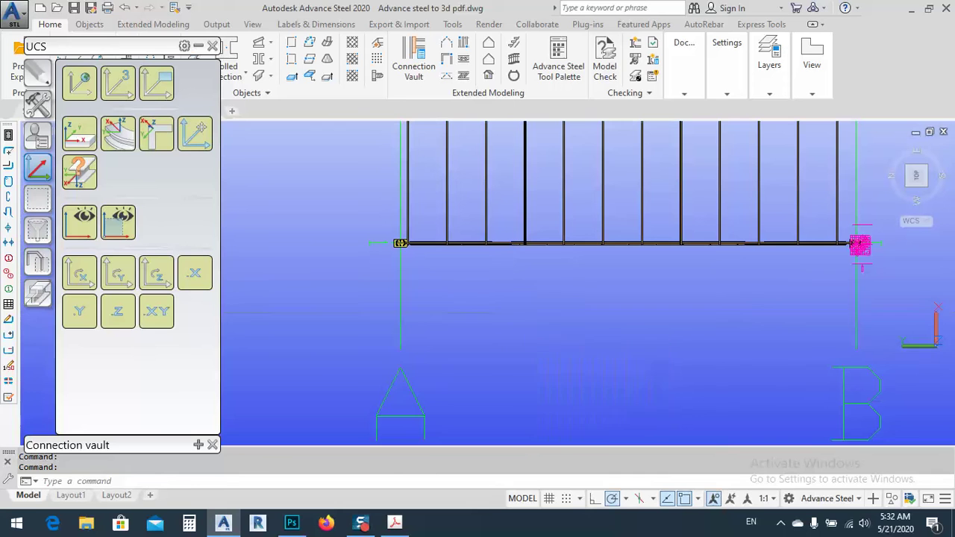
{"action": "left_click", "coordinate": [540, 312]}
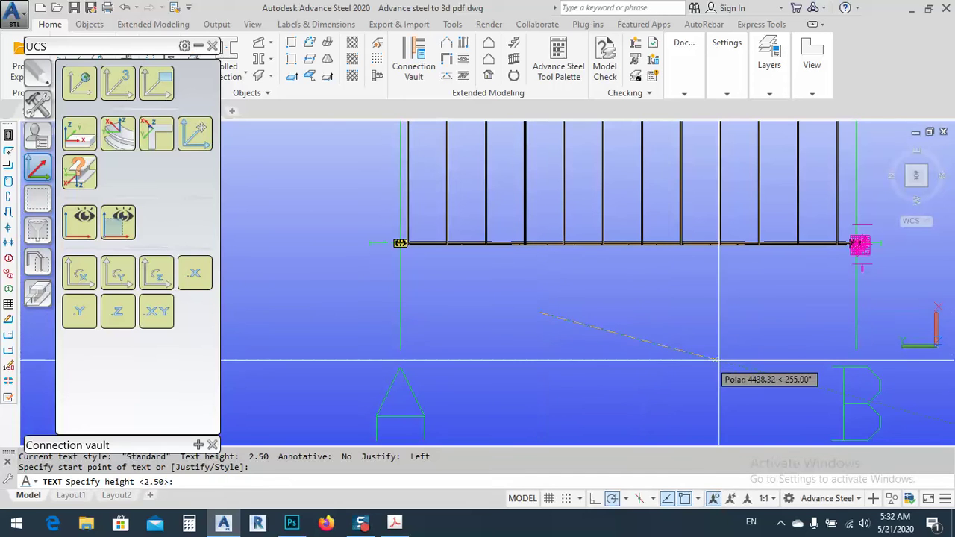
{"action": "left_click", "coordinate": [708, 312]}
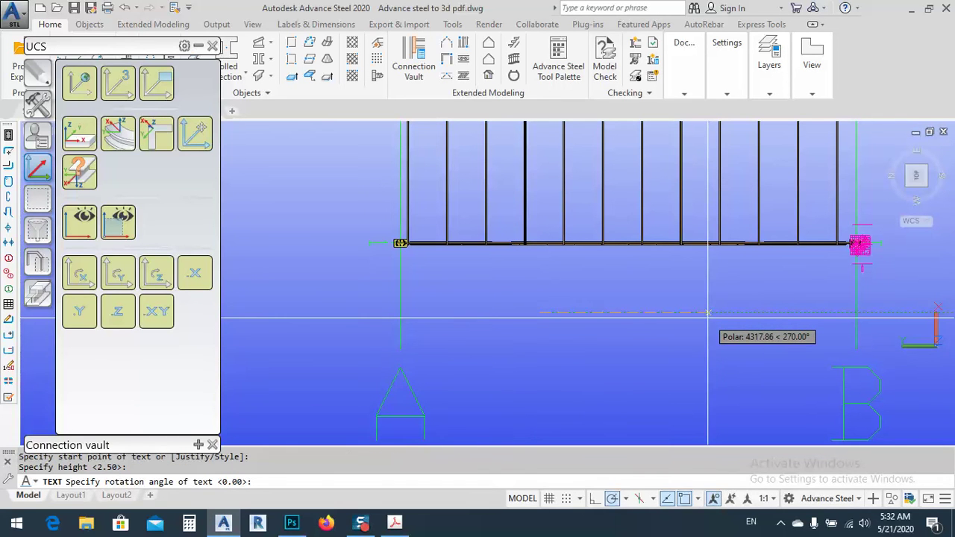
{"action": "key", "text": "Return"}
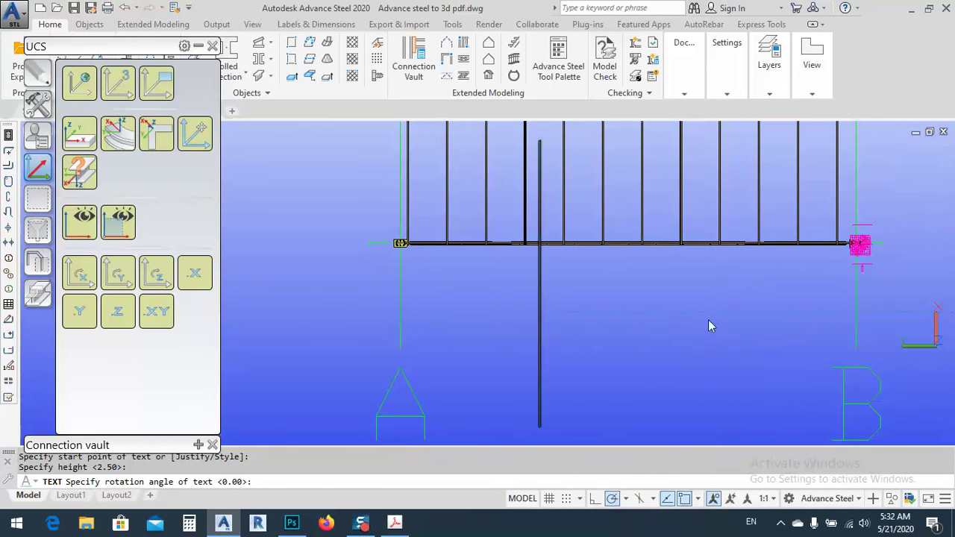
{"action": "type", "text": "Test"}
{"action": "scroll", "coordinate": [701, 317], "scroll_direction": "down", "scroll_amount": 4}
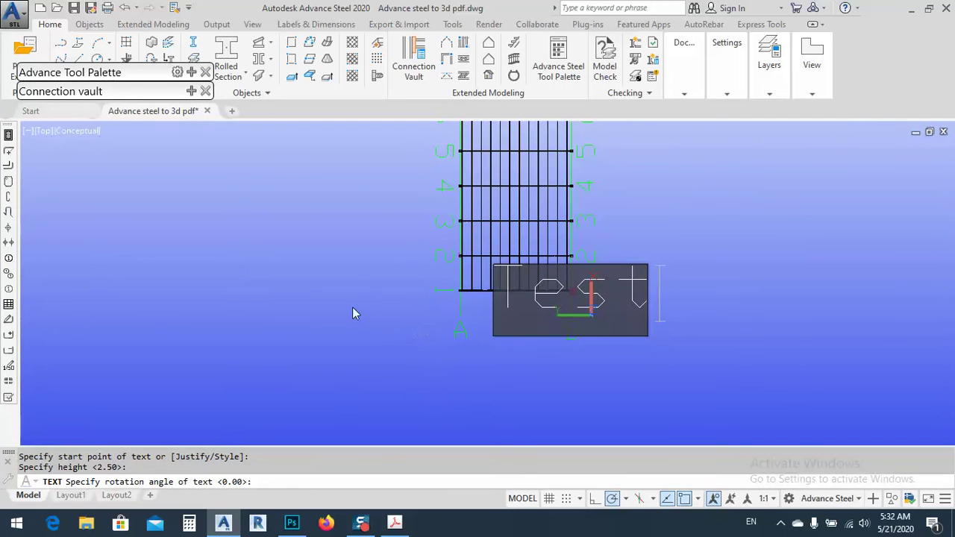
{"action": "left_click", "coordinate": [337, 324]}
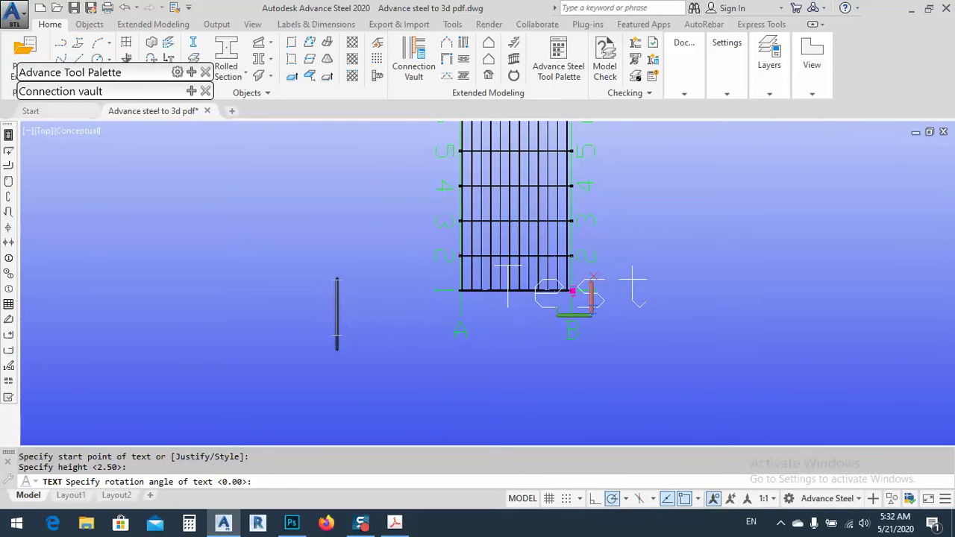
{"action": "key", "text": "Return"}
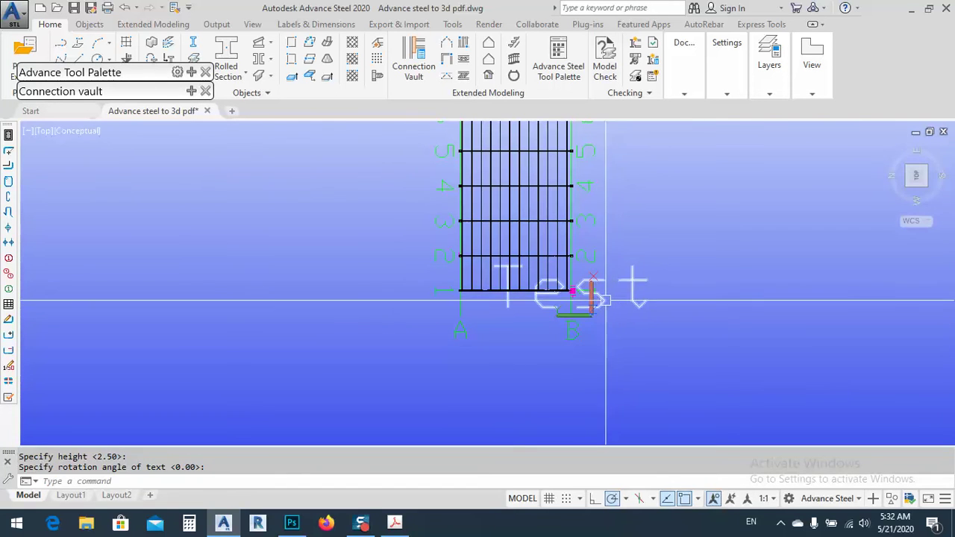
- Move the Test text to sit just below grid axes A and B
{"action": "left_click", "coordinate": [609, 299]}
{"action": "type", "text": "m"}
{"action": "key", "text": "Return"}
{"action": "left_click", "coordinate": [718, 256]}
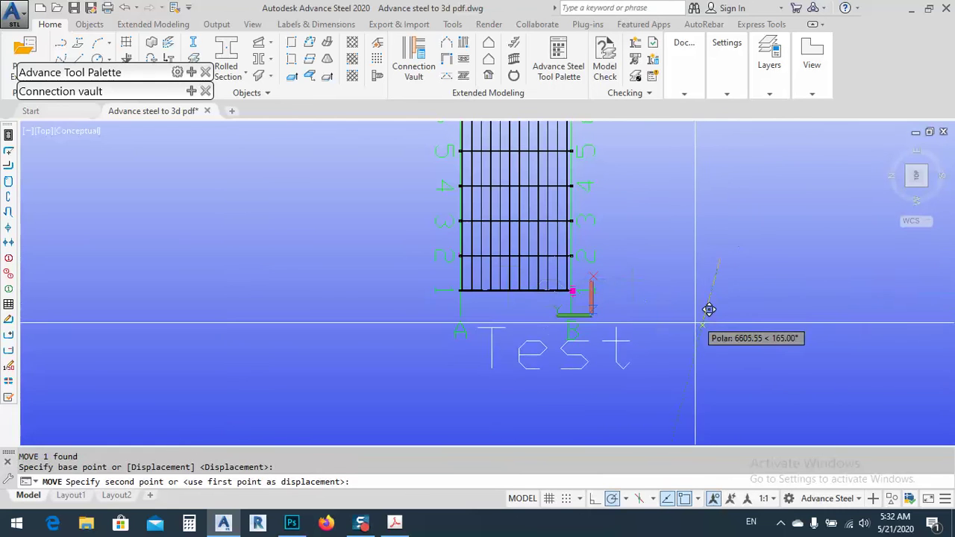
{"action": "left_click", "coordinate": [558, 368]}
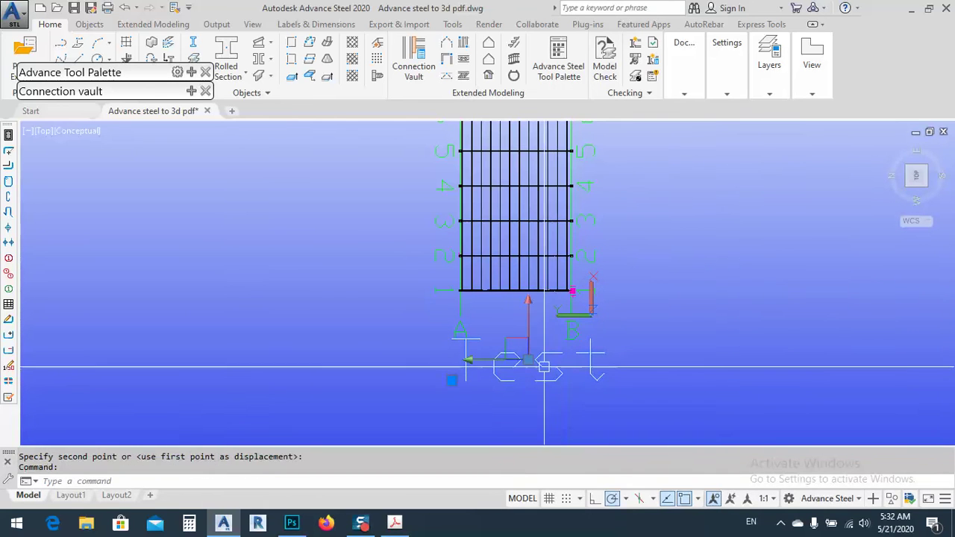
- Explode the Test text into lines with Express Tools Modify Text > Explode
{"action": "double_click", "coordinate": [531, 374]}
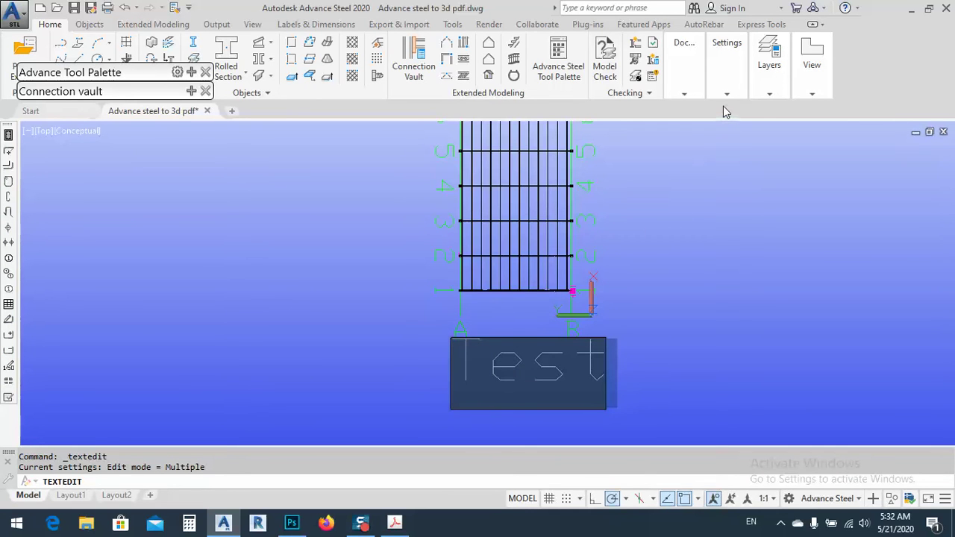
{"action": "left_click", "coordinate": [668, 237]}
{"action": "key", "text": "Escape"}
{"action": "key", "text": "Escape"}
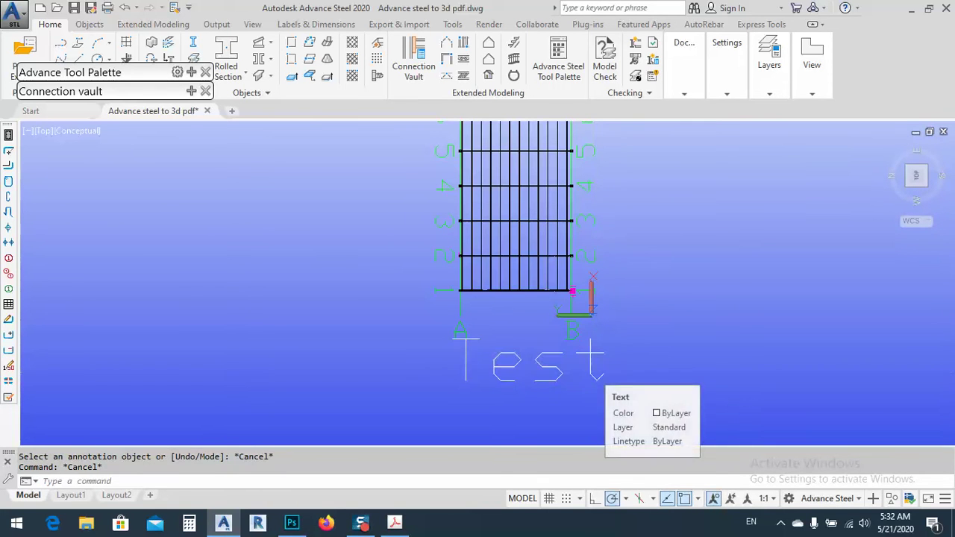
{"action": "left_click", "coordinate": [593, 373]}
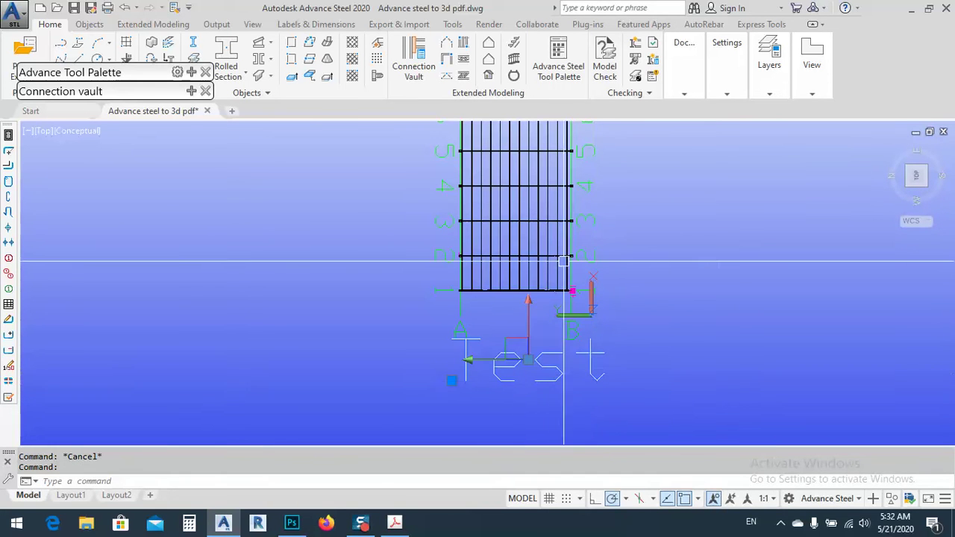
{"action": "left_click", "coordinate": [759, 24]}
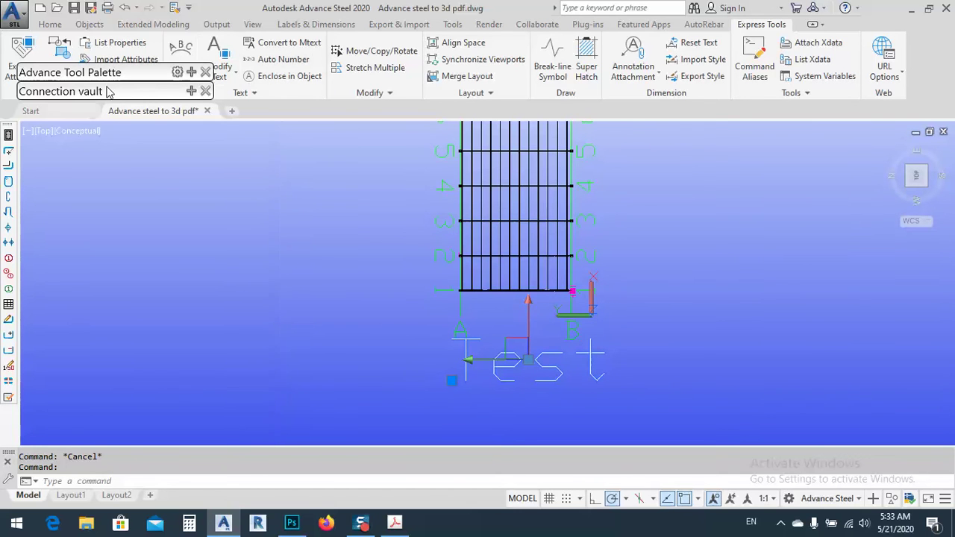
{"action": "left_click_drag", "start_coordinate": [115, 85], "coordinate": [117, 195]}
{"action": "left_click", "coordinate": [233, 74]}
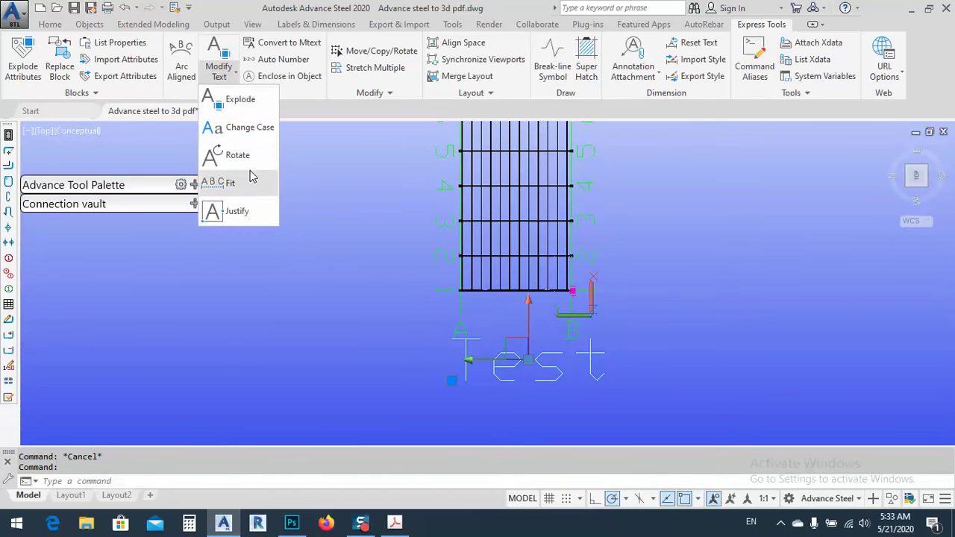
{"action": "left_click", "coordinate": [240, 100]}
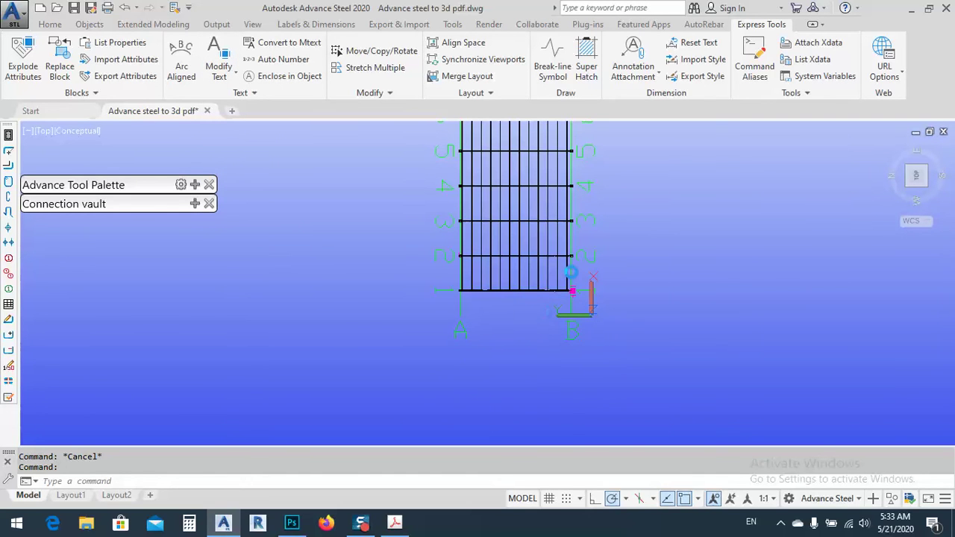
{"action": "scroll", "coordinate": [500, 322], "scroll_direction": "down", "scroll_amount": 8}
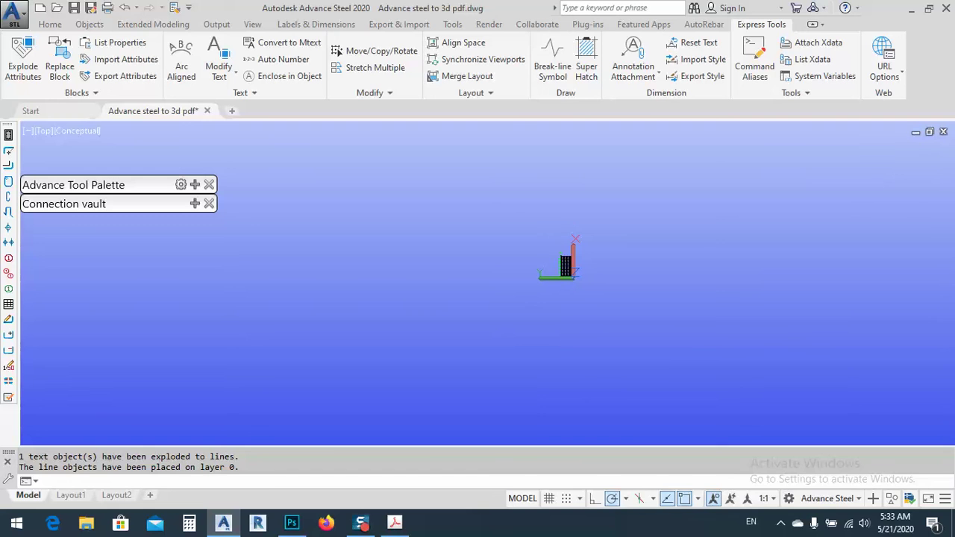
- Leave pan mode and zoom extents to show the whole drawing
{"action": "middle_click_drag", "start_coordinate": [671, 345], "coordinate": [670, 344]}
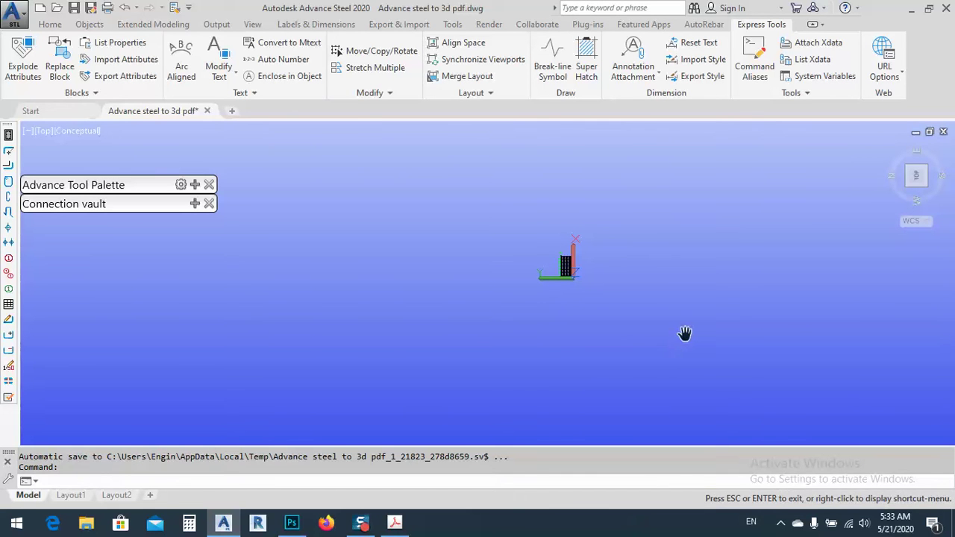
{"action": "right_click", "coordinate": [674, 260]}
{"action": "left_click", "coordinate": [706, 266]}
{"action": "middle_click_drag", "start_coordinate": [703, 271], "coordinate": [701, 284]}
{"action": "key", "text": "Escape"}
{"action": "middle_click", "coordinate": [652, 288]}
{"action": "middle_click", "coordinate": [652, 288]}
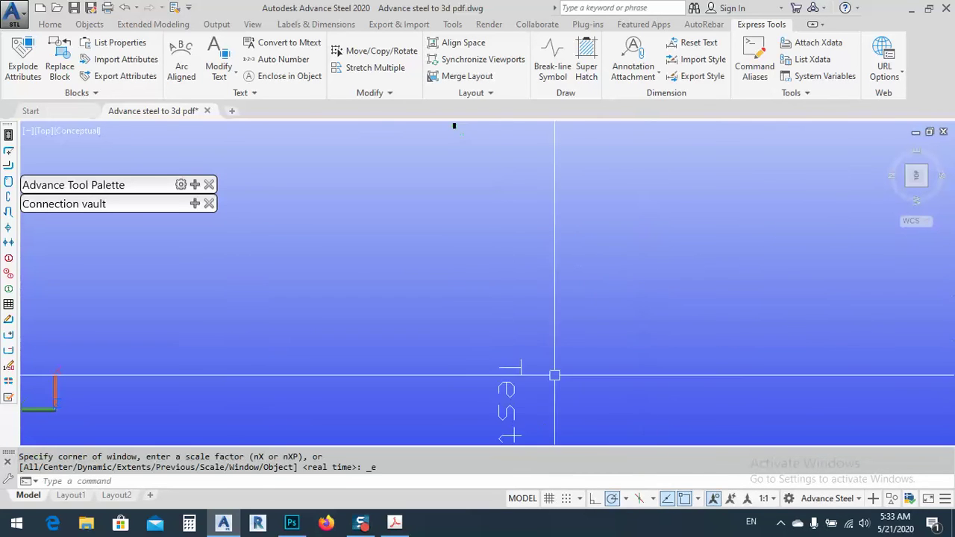
{"action": "middle_click_drag", "start_coordinate": [496, 390], "coordinate": [506, 355]}
- Window-select the six exploded Test objects and delete them
{"action": "left_click", "coordinate": [485, 304]}
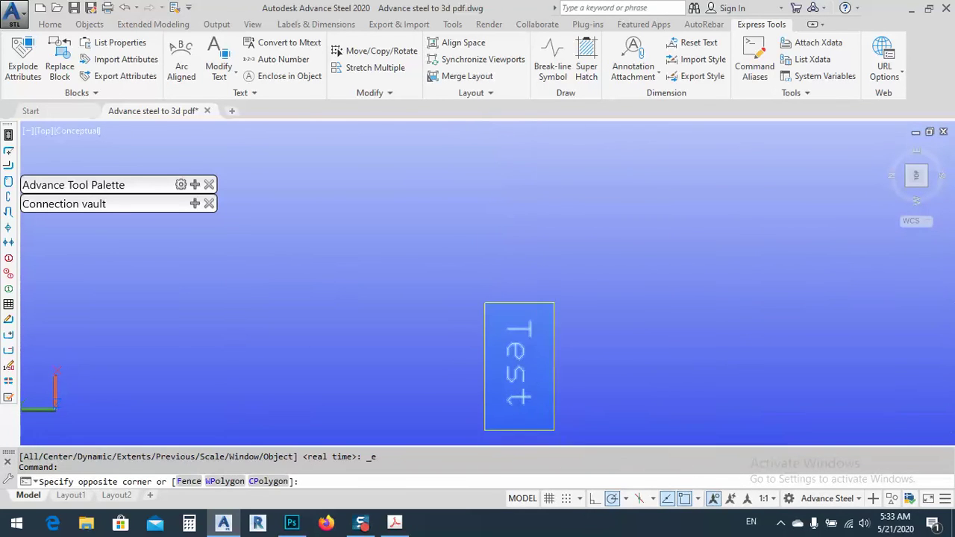
{"action": "left_click", "coordinate": [549, 430]}
{"action": "type", "text": "d"}
{"action": "key", "text": "Return"}
{"action": "left_click", "coordinate": [563, 366]}
{"action": "left_click", "coordinate": [618, 405]}
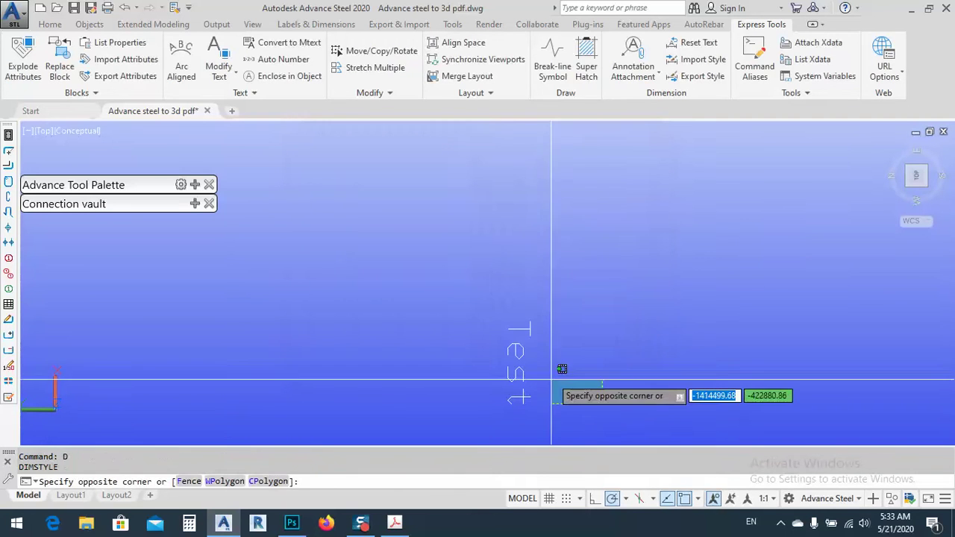
{"action": "left_click", "coordinate": [556, 279]}
{"action": "key", "text": "Escape"}
{"action": "left_click", "coordinate": [548, 440]}
{"action": "left_click", "coordinate": [457, 362]}
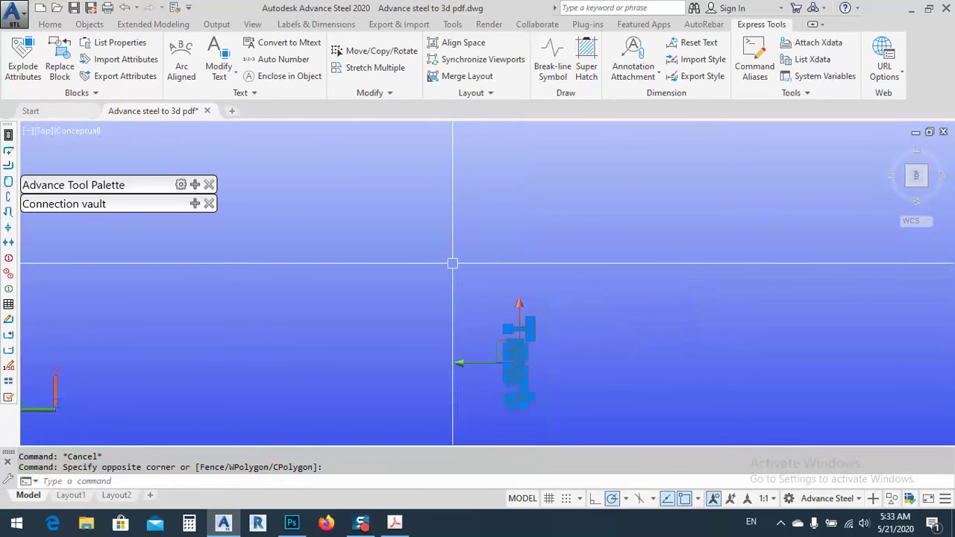
{"action": "key", "text": "Delete"}
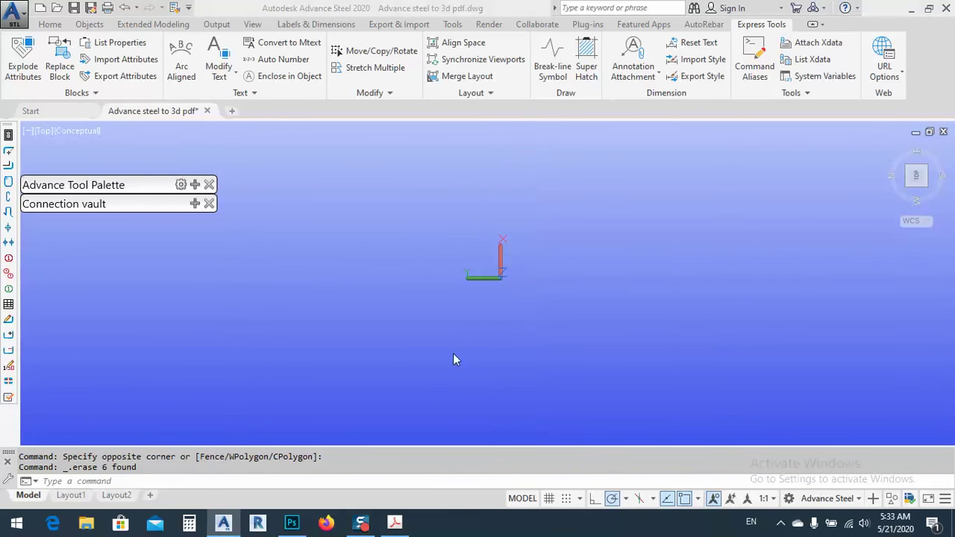
- Create a multiline 'Test' text box below the grid using the Urdu Typesetting font
{"action": "middle_click", "coordinate": [494, 319]}
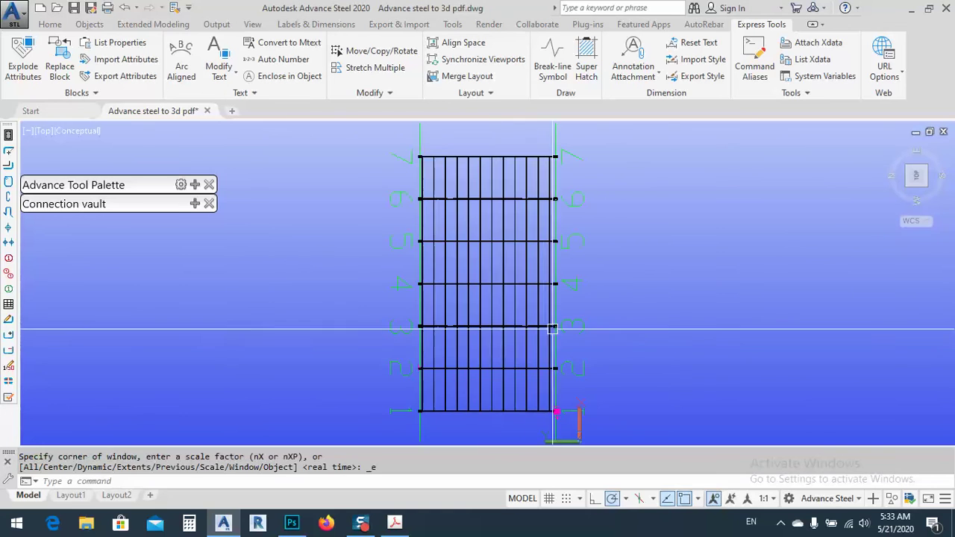
{"action": "scroll", "coordinate": [667, 312], "scroll_direction": "down", "scroll_amount": 2}
{"action": "middle_click_drag", "start_coordinate": [642, 328], "coordinate": [628, 241]}
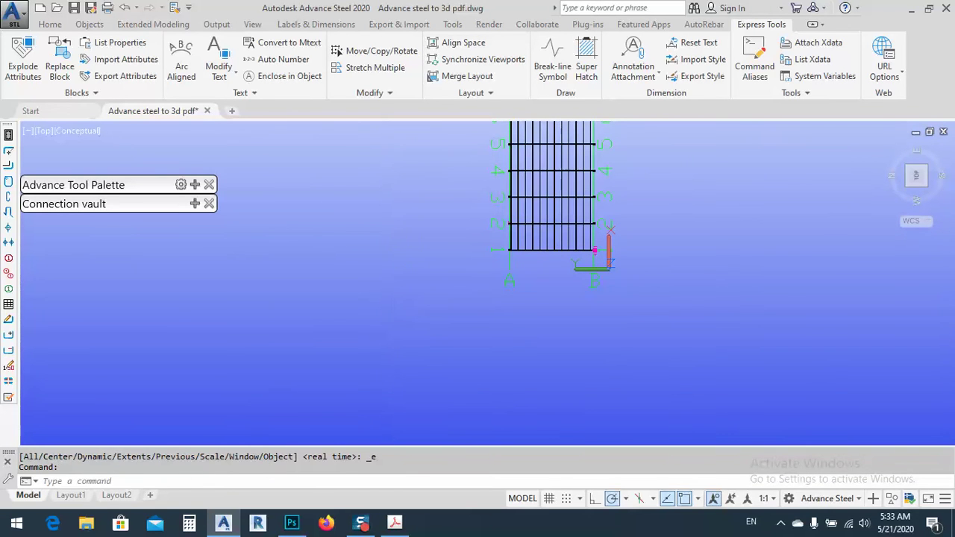
{"action": "type", "text": "mt"}
{"action": "key", "text": "Return"}
{"action": "left_click", "coordinate": [516, 307]}
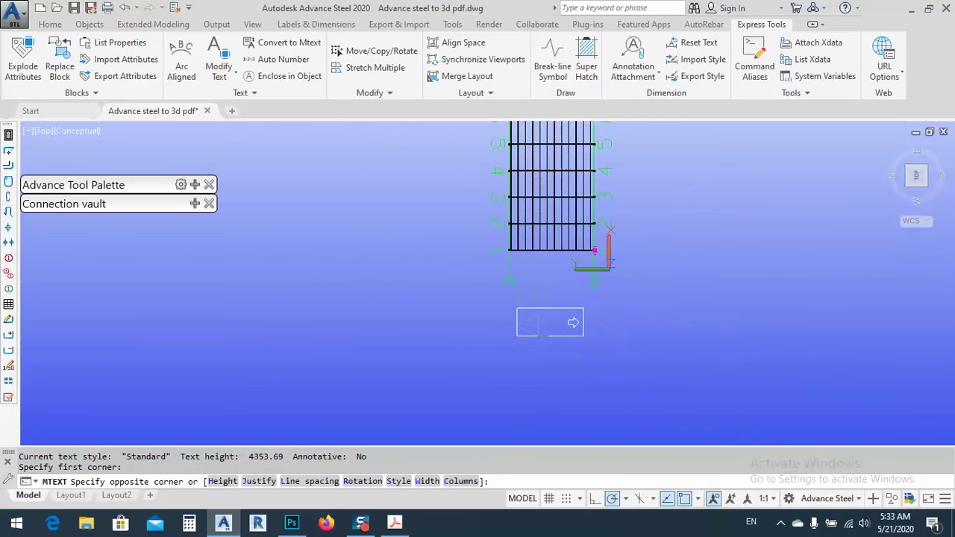
{"action": "left_click", "coordinate": [583, 335]}
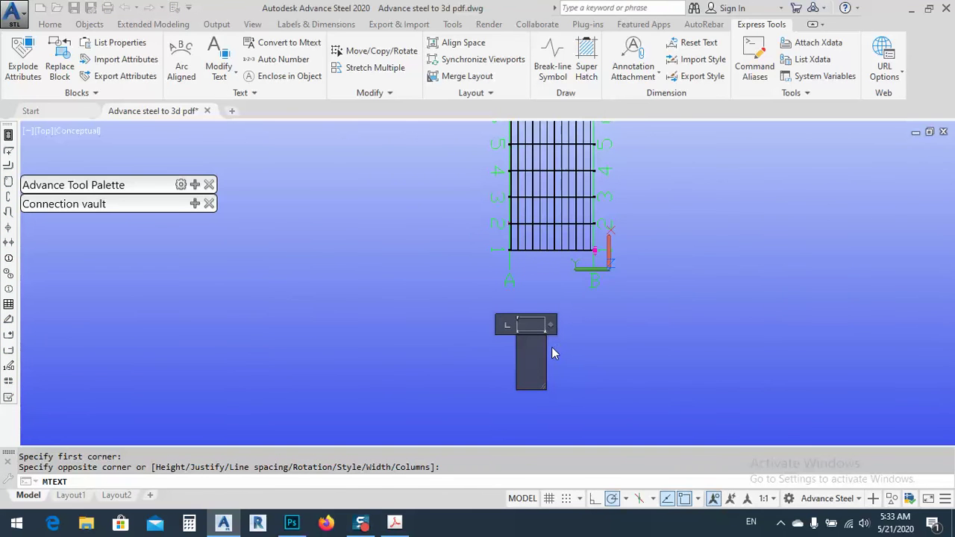
{"action": "type", "text": "Test"}
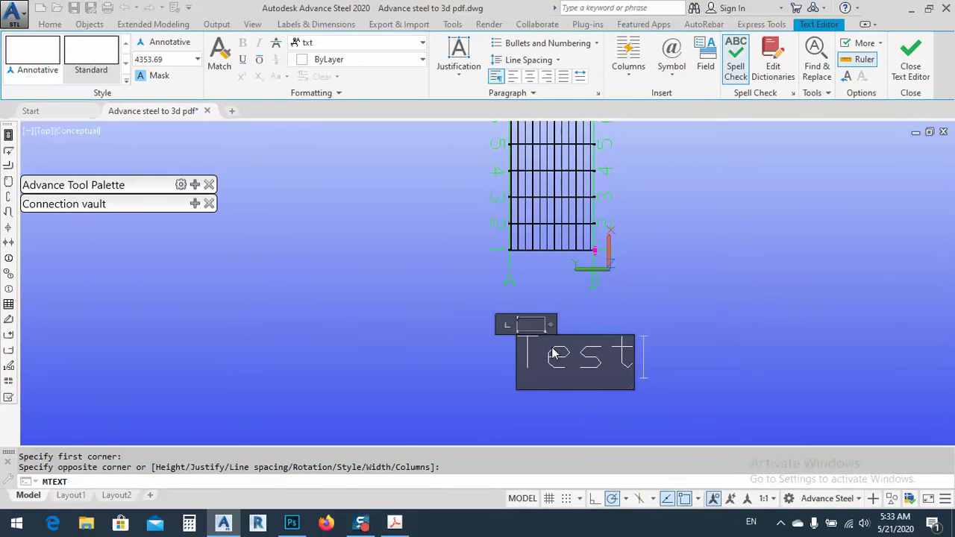
{"action": "left_click", "coordinate": [357, 43]}
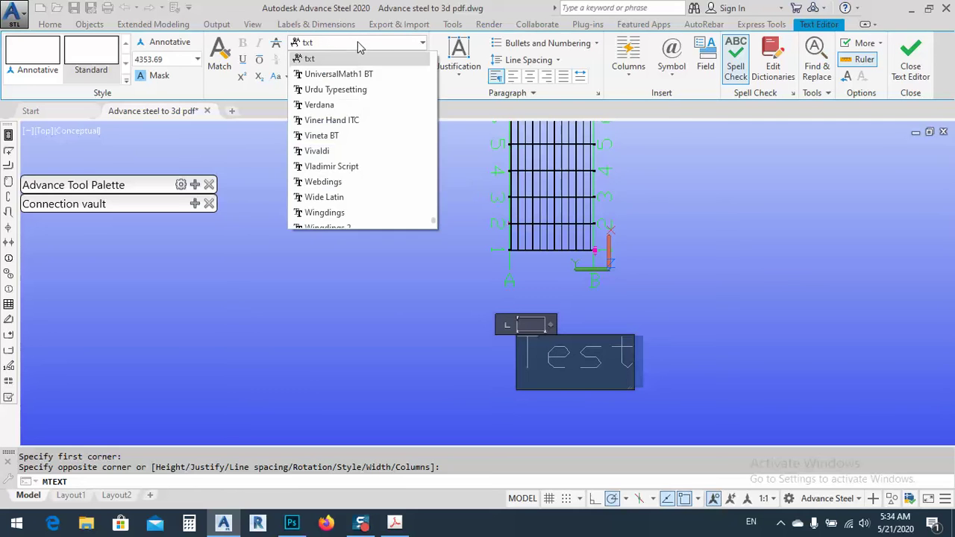
{"action": "left_click", "coordinate": [345, 91]}
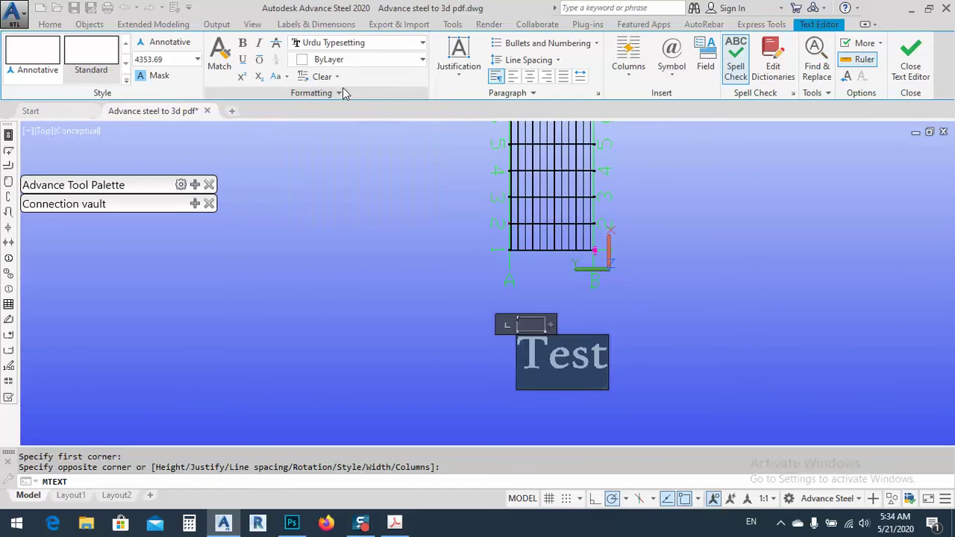
{"action": "left_click", "coordinate": [420, 355]}
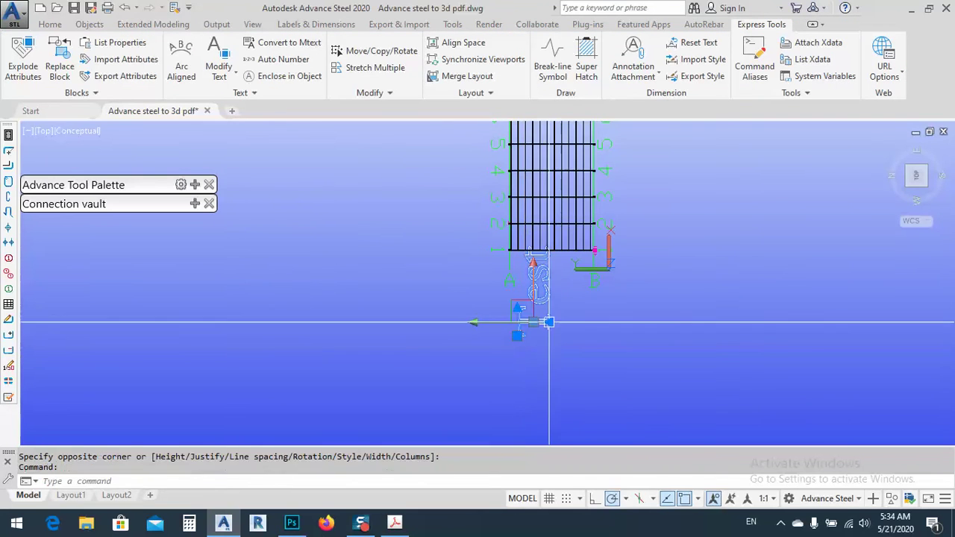
- Rotate the new Test text so it lies horizontal
{"action": "type", "text": "ro"}
{"action": "key", "text": "Return"}
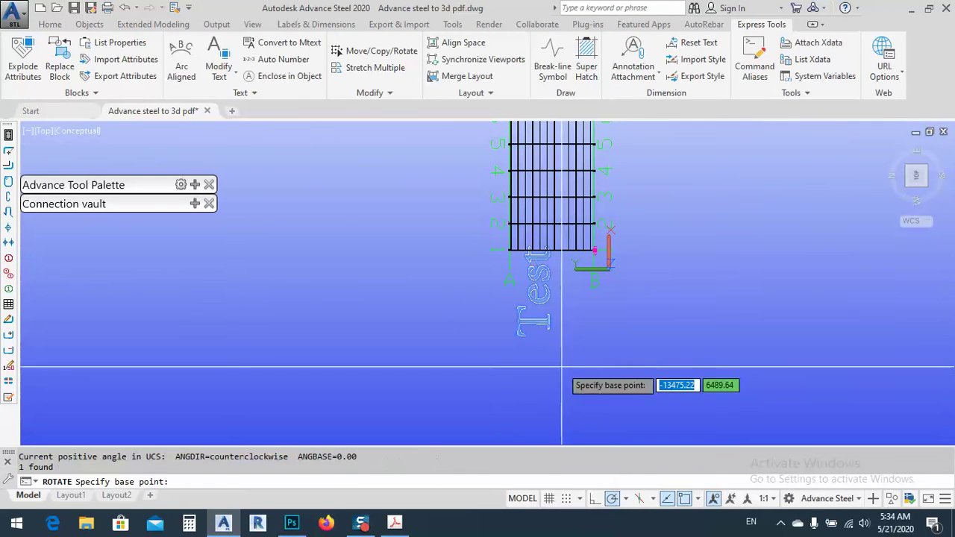
{"action": "left_click", "coordinate": [560, 343]}
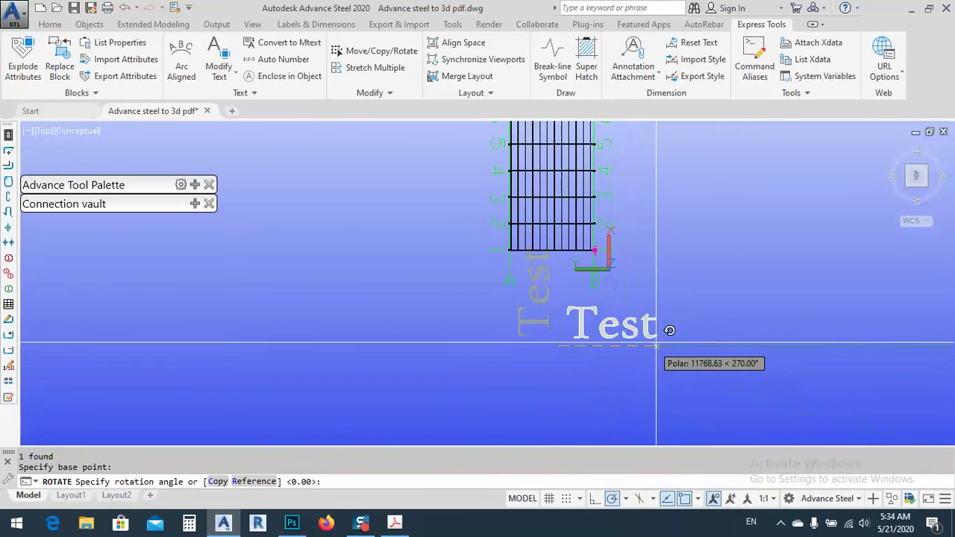
{"action": "left_click", "coordinate": [673, 328]}
{"action": "left_click", "coordinate": [623, 347]}
{"action": "left_click", "coordinate": [602, 322]}
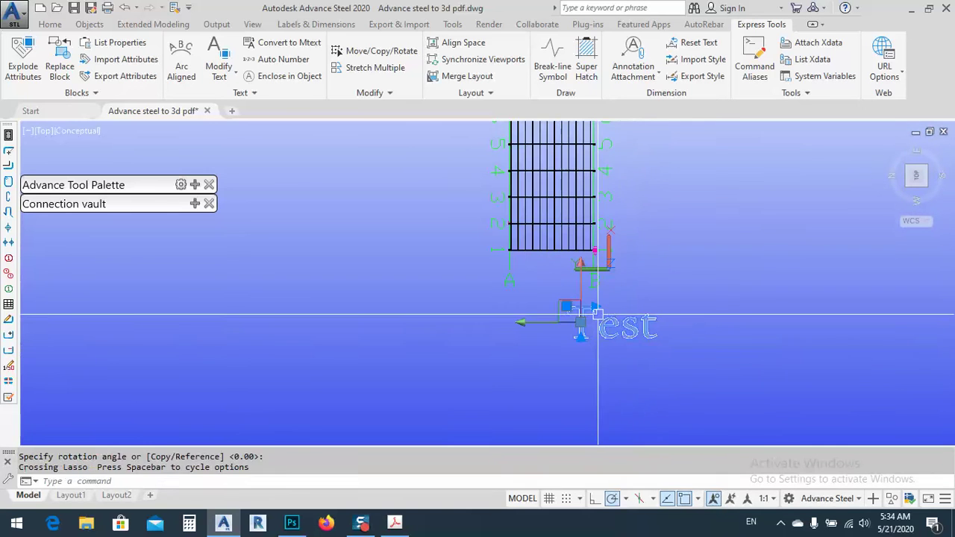
{"action": "left_click", "coordinate": [567, 306]}
{"action": "key", "text": "Escape"}
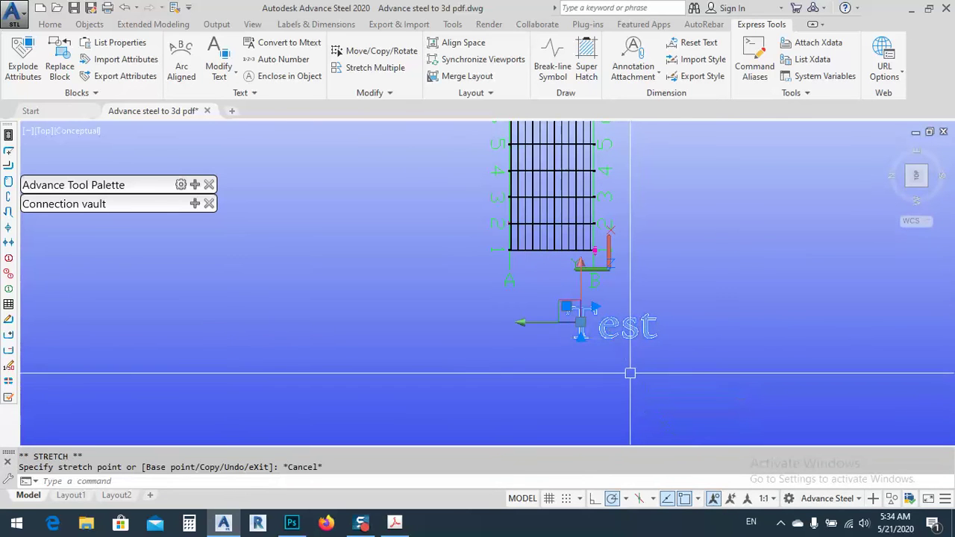
- Move the Test text slightly to the left
{"action": "type", "text": "m"}
{"action": "key", "text": "Return"}
{"action": "left_click", "coordinate": [673, 417]}
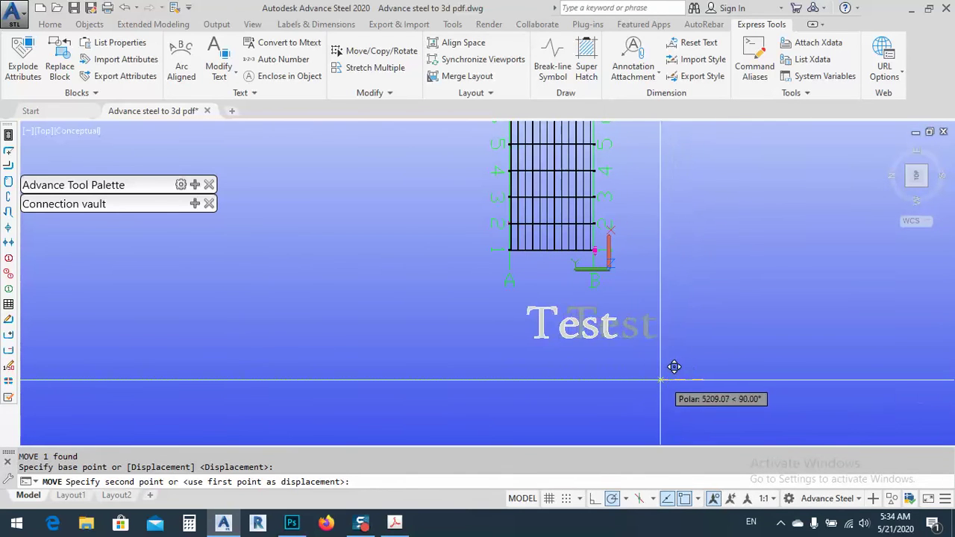
{"action": "left_click", "coordinate": [656, 364]}
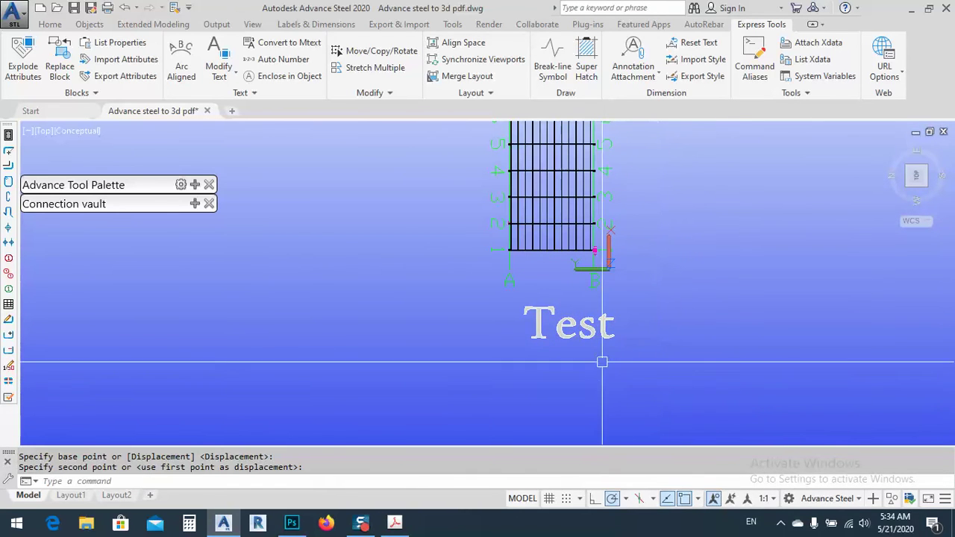
{"action": "left_click", "coordinate": [581, 331]}
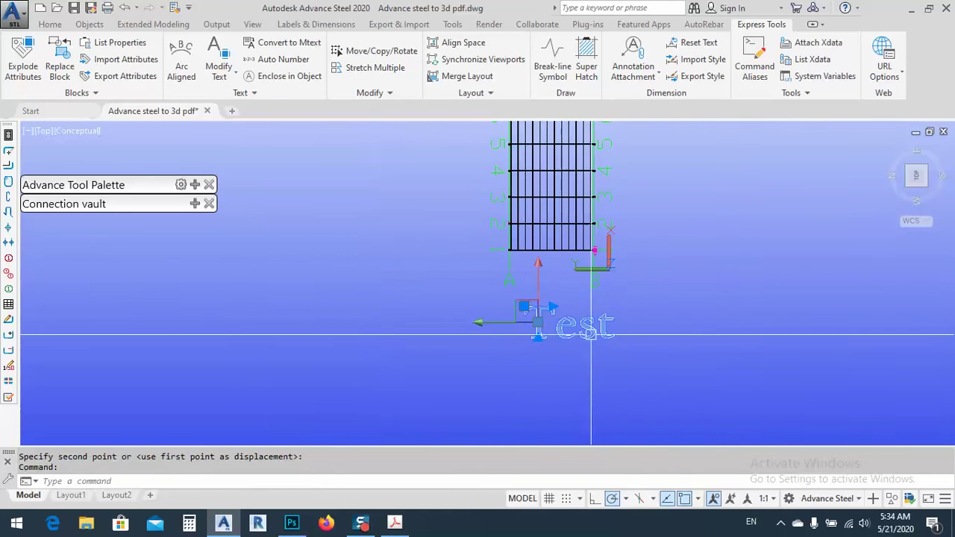
- Explode the Test text into line geometry and zoom to fit the drawing
{"action": "left_click", "coordinate": [232, 75]}
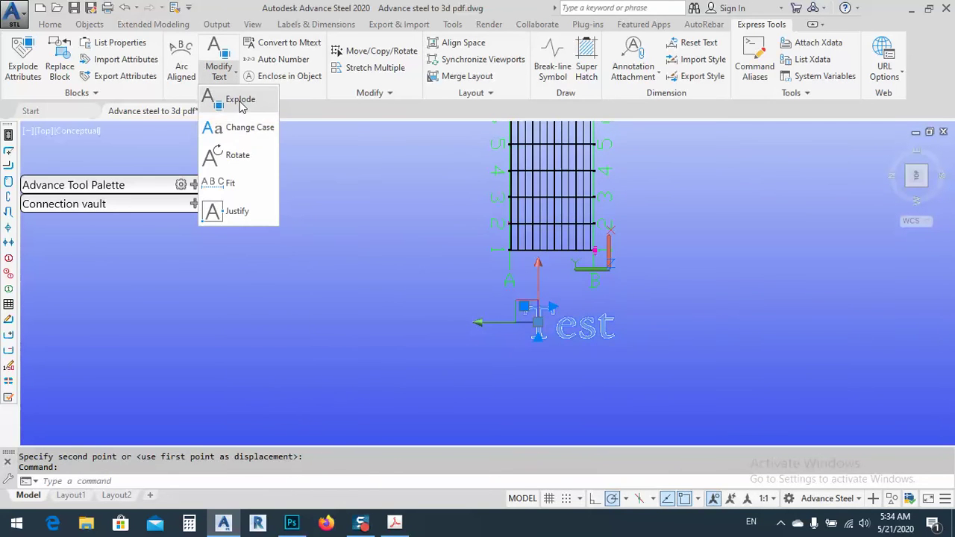
{"action": "left_click", "coordinate": [240, 100]}
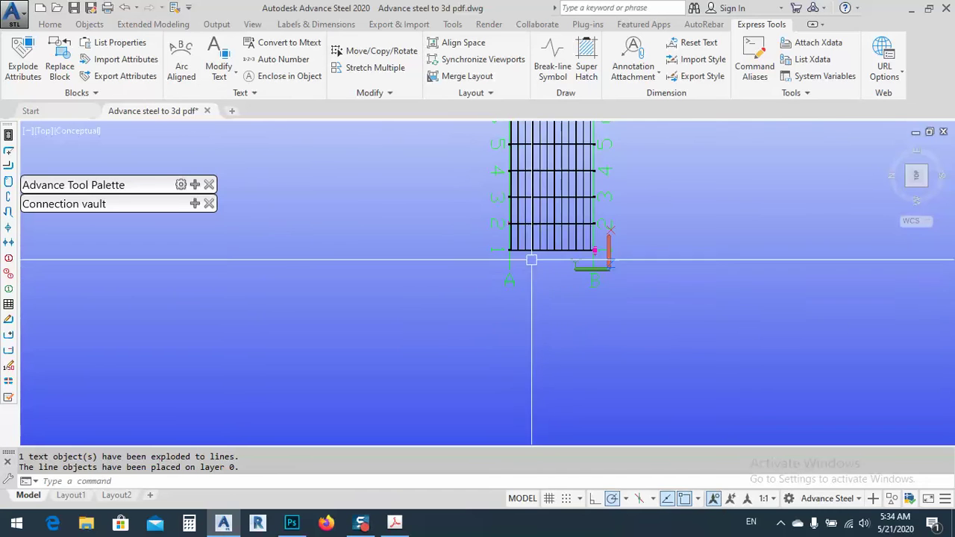
{"action": "scroll", "coordinate": [478, 141], "scroll_direction": "down", "scroll_amount": 5}
{"action": "middle_click", "coordinate": [539, 355]}
{"action": "middle_click", "coordinate": [539, 355]}
{"action": "scroll", "coordinate": [539, 355], "scroll_direction": "up", "scroll_amount": 6}
- Window-select the exploded Test lines and move them upward to a new spot
{"action": "left_click", "coordinate": [458, 194]}
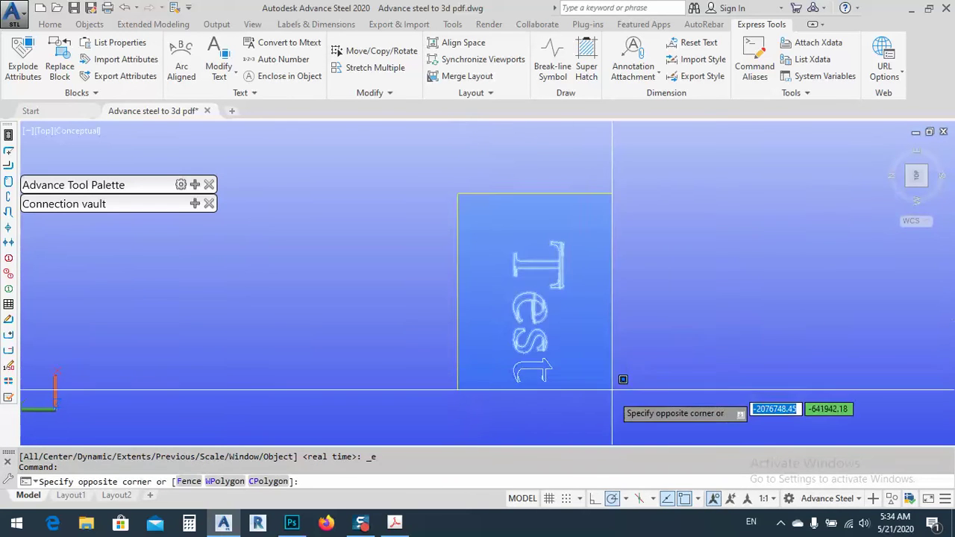
{"action": "left_click", "coordinate": [611, 343]}
{"action": "scroll", "coordinate": [566, 351], "scroll_direction": "down", "scroll_amount": 5}
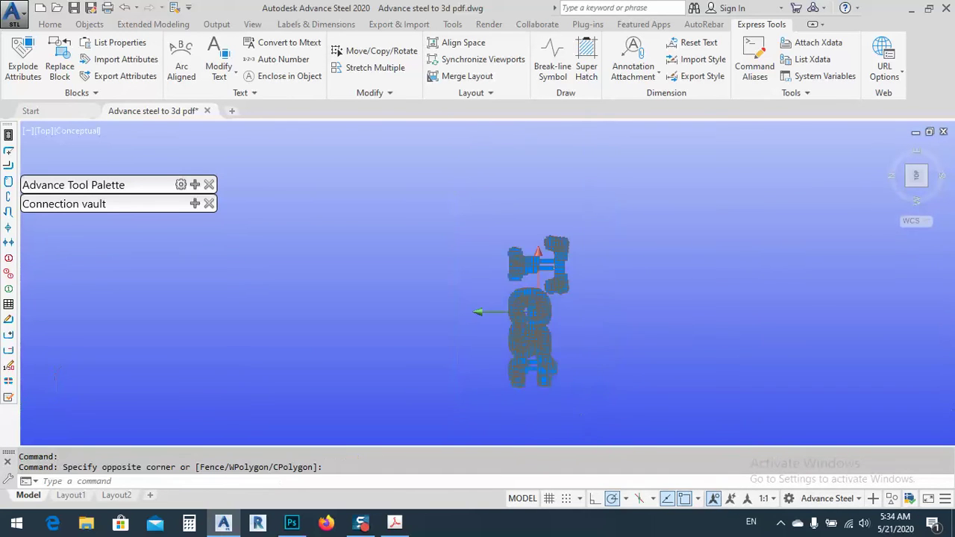
{"action": "type", "text": "m"}
{"action": "key", "text": "Return"}
{"action": "left_click", "coordinate": [643, 405]}
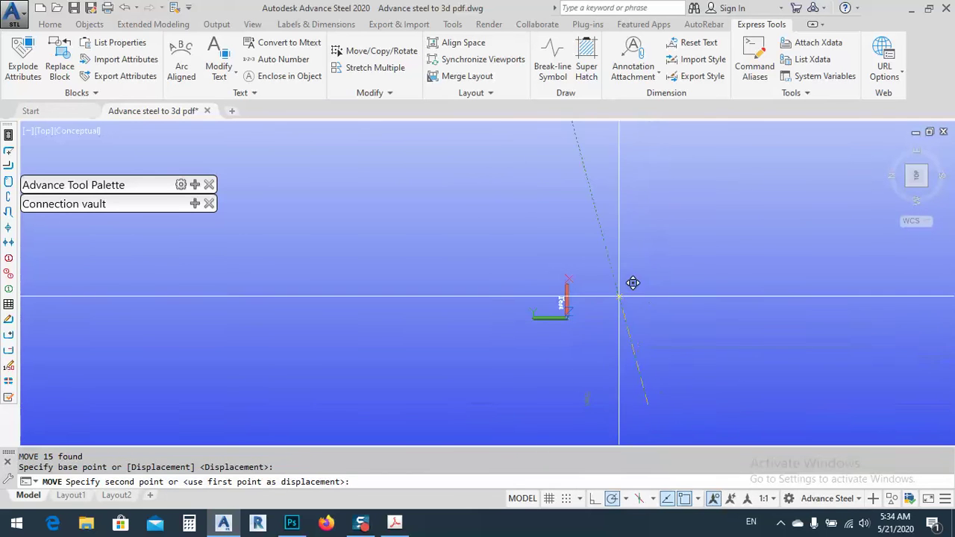
{"action": "middle_click_drag", "start_coordinate": [616, 215], "coordinate": [641, 263]}
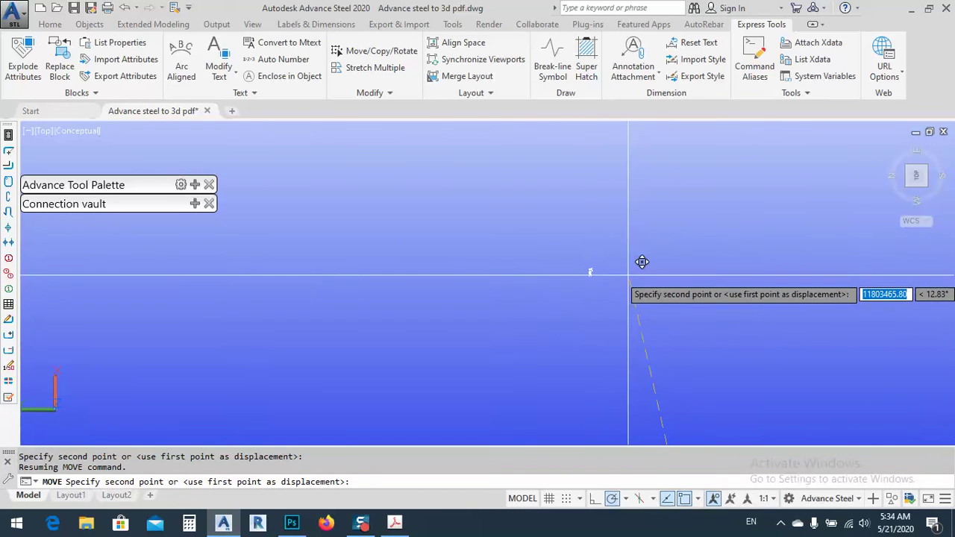
{"action": "left_click", "coordinate": [622, 181]}
{"action": "left_click", "coordinate": [609, 226]}
{"action": "middle_click", "coordinate": [588, 246]}
{"action": "middle_click", "coordinate": [589, 245]}
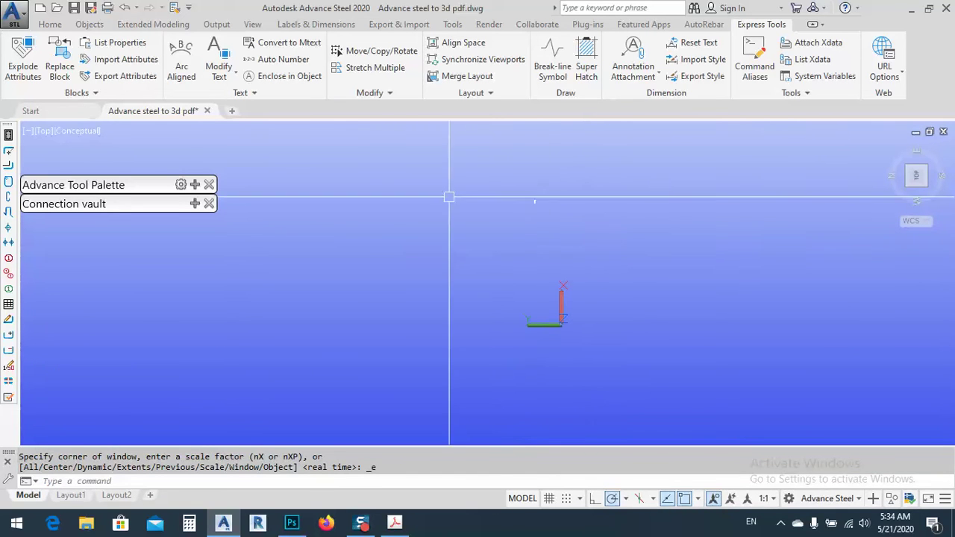
- Move the 15 Test lines down toward the drawing origin
{"action": "left_click", "coordinate": [450, 163]}
{"action": "left_click", "coordinate": [589, 213]}
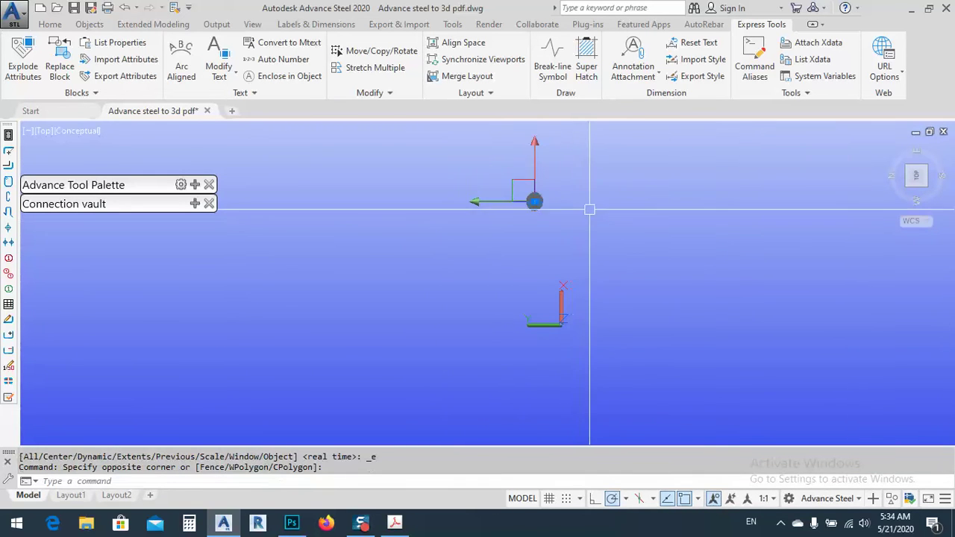
{"action": "type", "text": "m"}
{"action": "key", "text": "Return"}
{"action": "left_click", "coordinate": [630, 276]}
{"action": "left_click", "coordinate": [588, 324]}
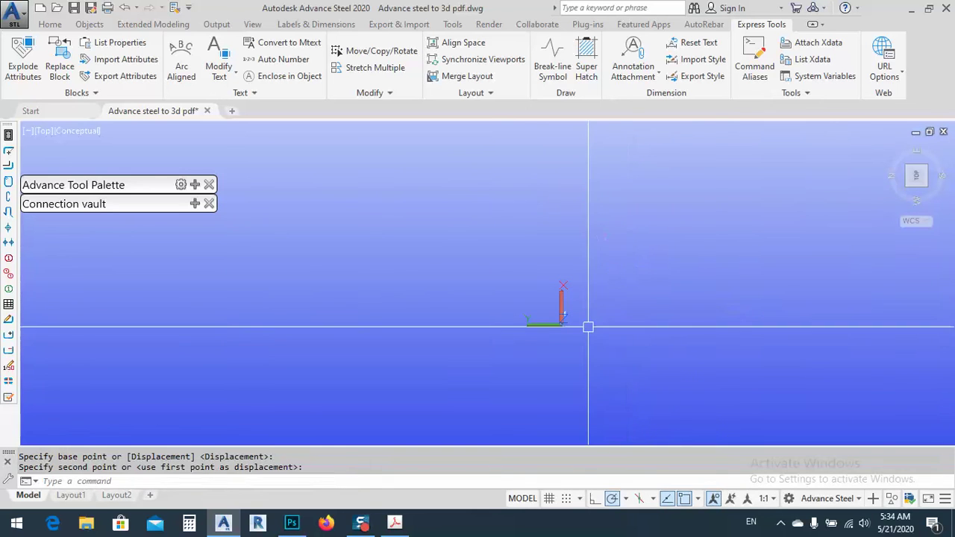
{"action": "middle_click", "coordinate": [590, 321]}
{"action": "middle_click", "coordinate": [590, 321]}
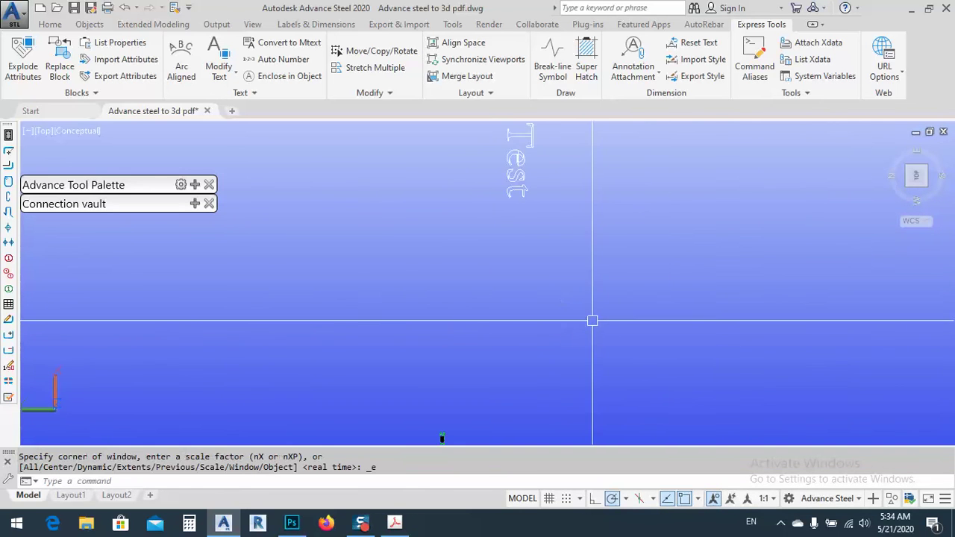
- Shift the Test lettering further down beside the origin and reselect it
{"action": "left_click", "coordinate": [499, 171]}
{"action": "left_click", "coordinate": [608, 265]}
{"action": "type", "text": "m"}
{"action": "key", "text": "Return"}
{"action": "left_click", "coordinate": [634, 215]}
{"action": "left_click", "coordinate": [623, 370]}
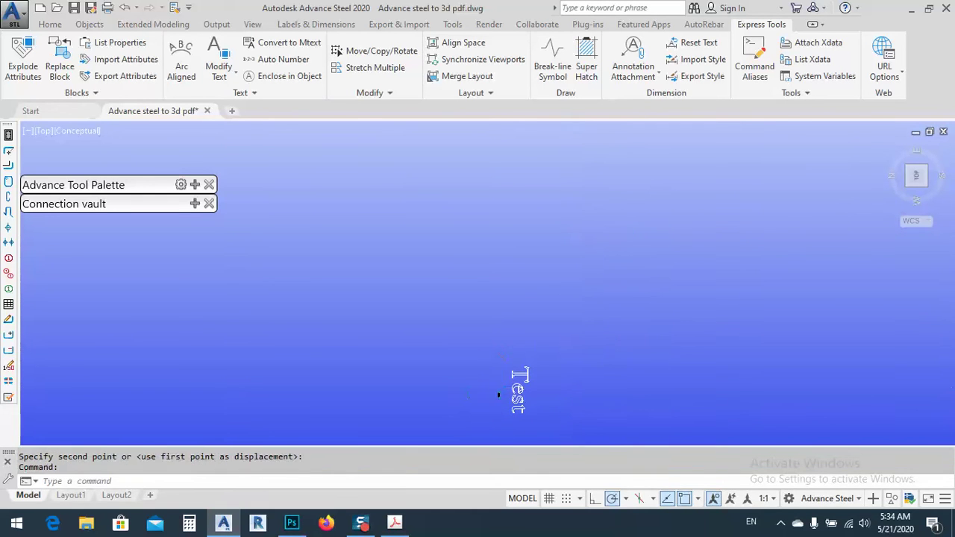
{"action": "middle_click", "coordinate": [495, 393]}
{"action": "middle_click", "coordinate": [495, 393]}
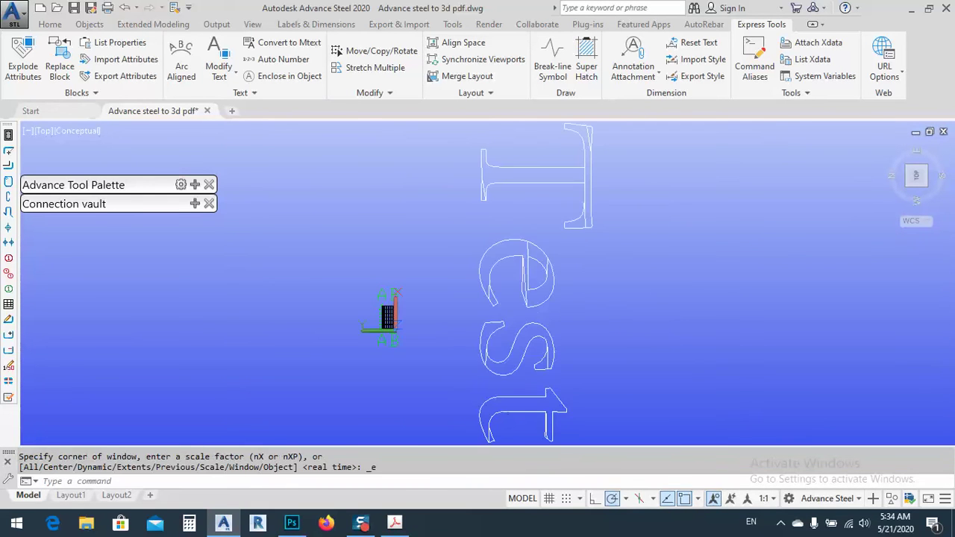
{"action": "left_click", "coordinate": [483, 181]}
{"action": "left_click", "coordinate": [617, 409]}
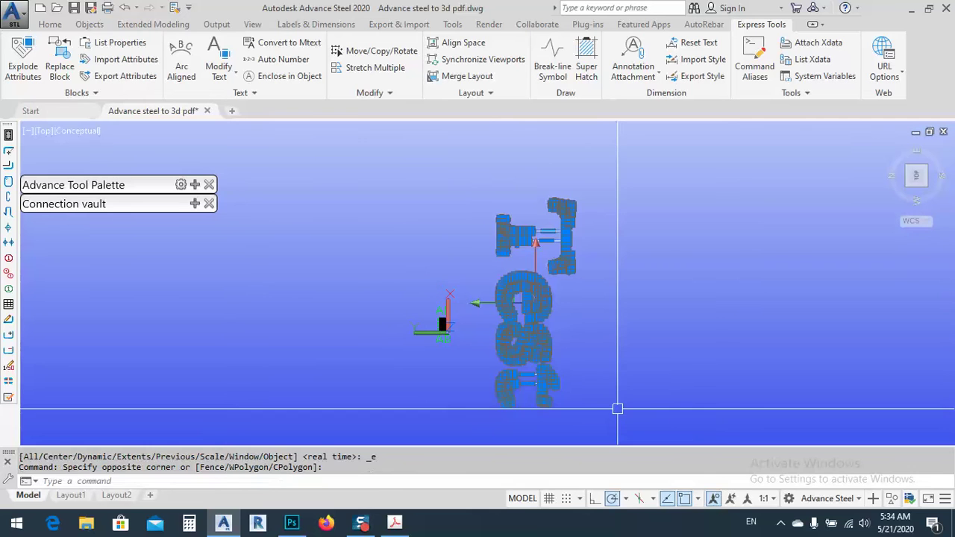
- Scale the selected Test lettering down by a factor of 0.06
{"action": "key", "text": "Return"}
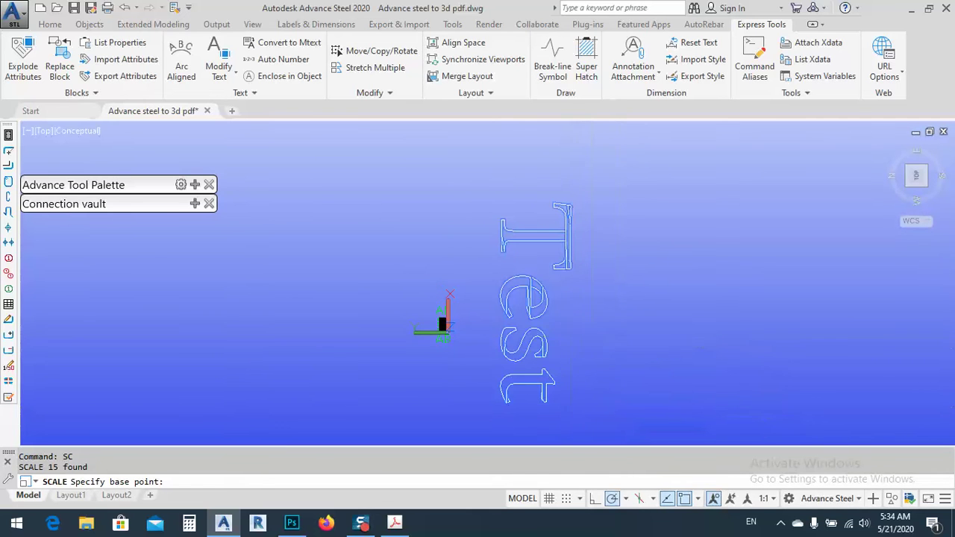
{"action": "left_click", "coordinate": [567, 329]}
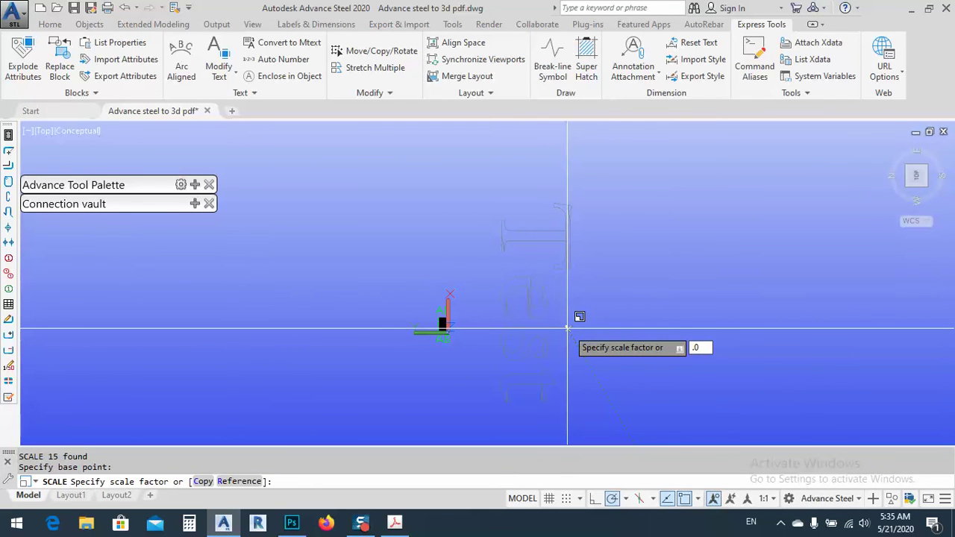
{"action": "key", "text": "Return"}
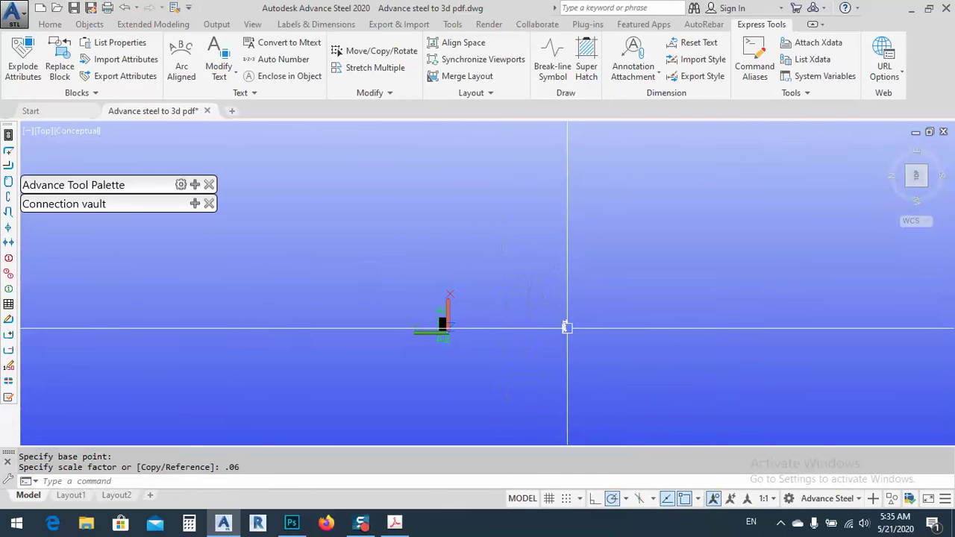
- Move the shrunken Test text to sit below the A–B frame
{"action": "left_click", "coordinate": [570, 310]}
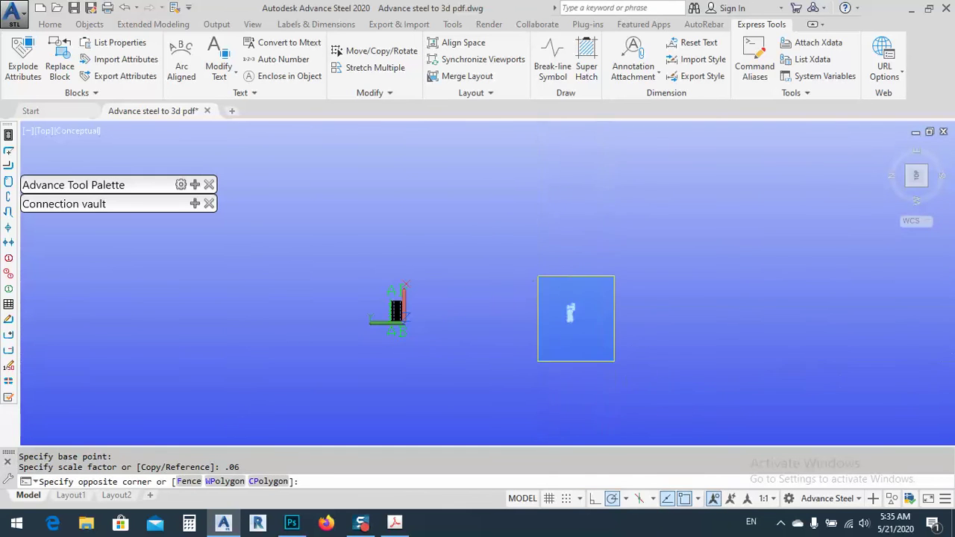
{"action": "left_click", "coordinate": [635, 335]}
{"action": "type", "text": "m"}
{"action": "key", "text": "Return"}
{"action": "left_click", "coordinate": [643, 319]}
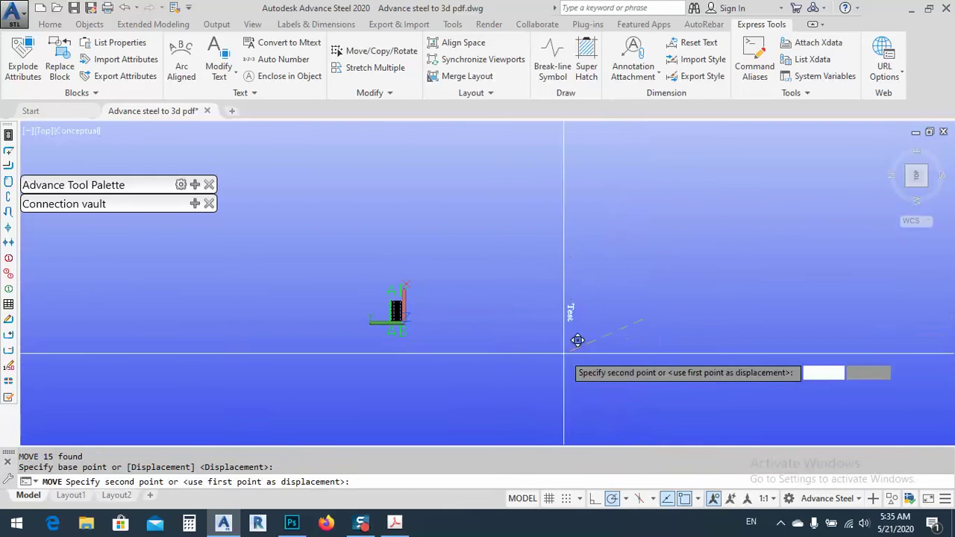
{"action": "left_click", "coordinate": [482, 340]}
{"action": "scroll", "coordinate": [402, 298], "scroll_direction": "up", "scroll_amount": 5}
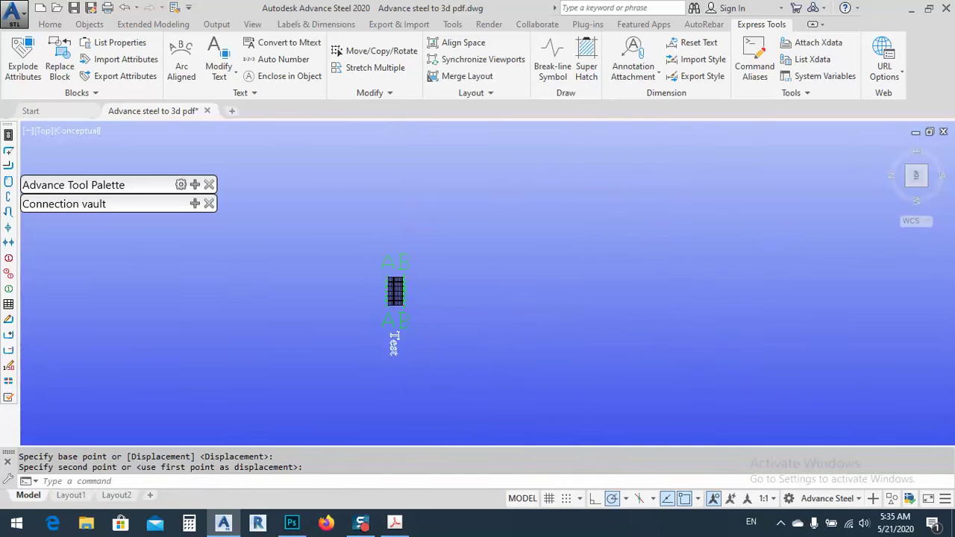
{"action": "left_click", "coordinate": [314, 298]}
{"action": "left_click", "coordinate": [454, 365]}
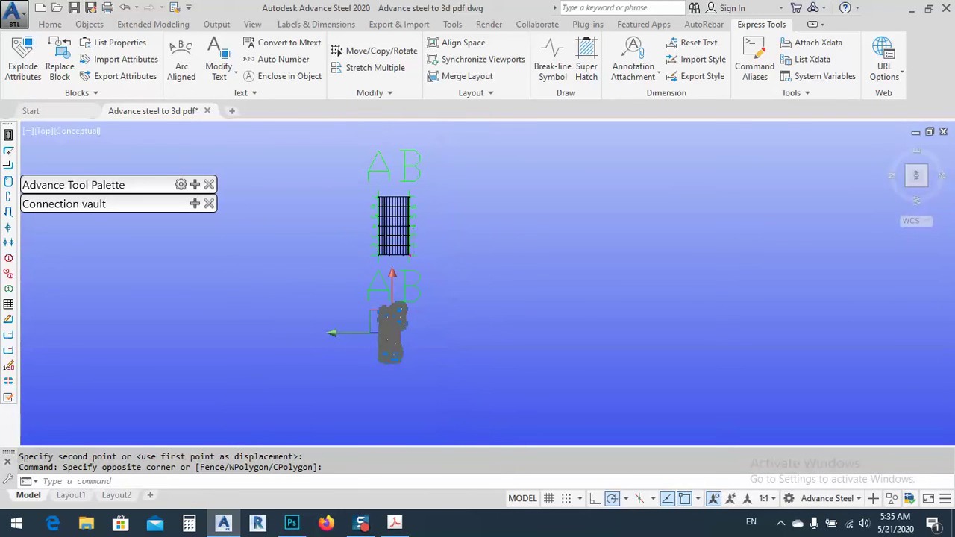
{"action": "key", "text": "Return"}
{"action": "scroll", "coordinate": [419, 308], "scroll_direction": "up", "scroll_amount": 2}
{"action": "left_click", "coordinate": [457, 283]}
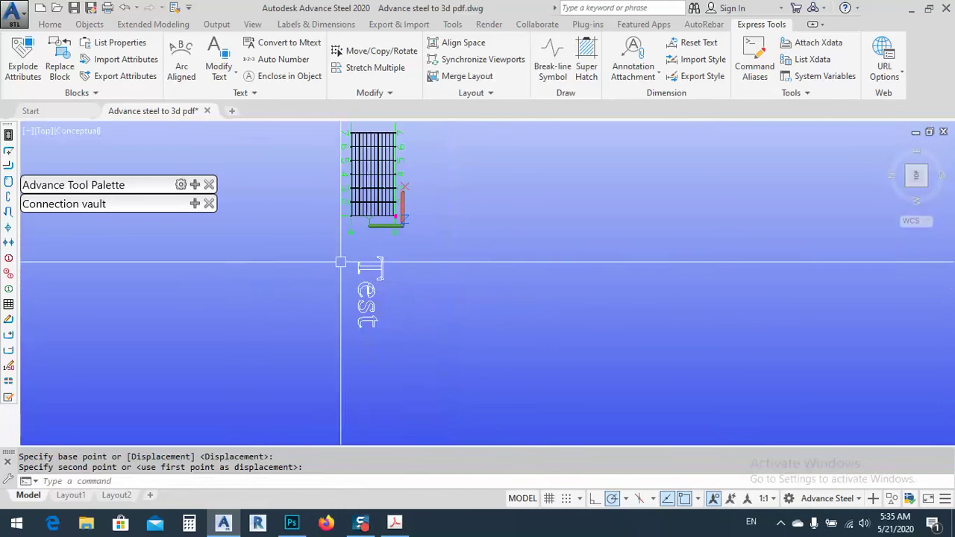
{"action": "scroll", "coordinate": [340, 263], "scroll_direction": "up", "scroll_amount": 2}
{"action": "left_click", "coordinate": [347, 215]}
- Rotate the Test text 270° so it reads horizontally
{"action": "left_click", "coordinate": [308, 228]}
{"action": "left_click", "coordinate": [490, 399]}
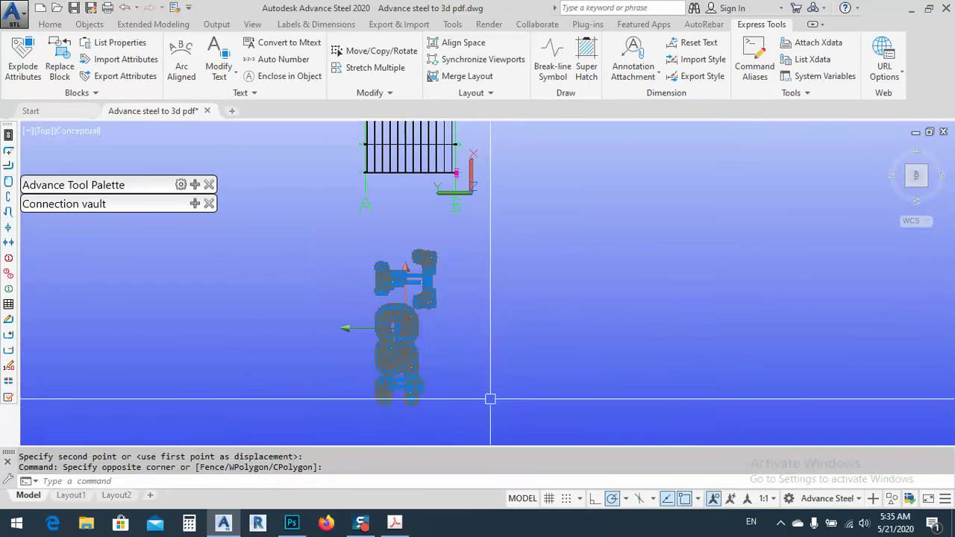
{"action": "type", "text": "ro"}
{"action": "key", "text": "Return"}
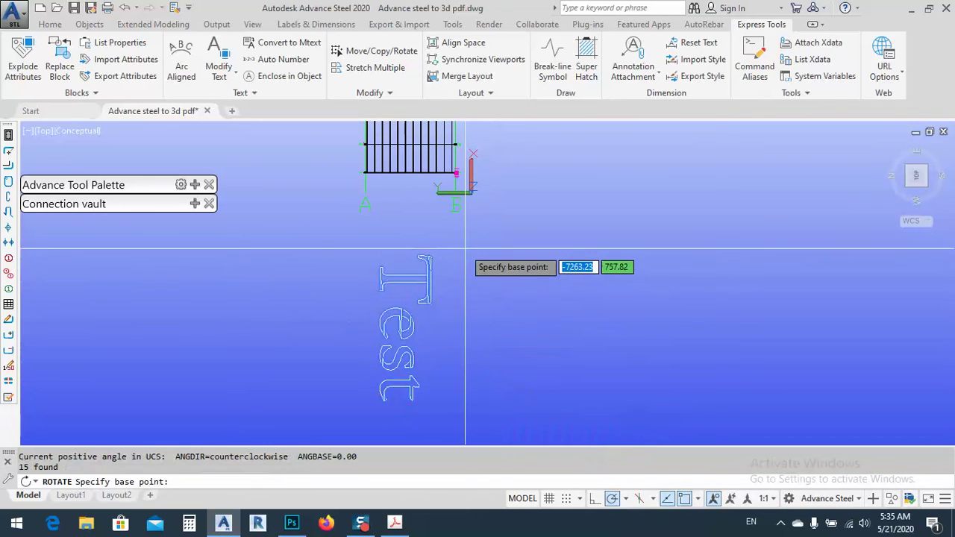
{"action": "left_click", "coordinate": [410, 223]}
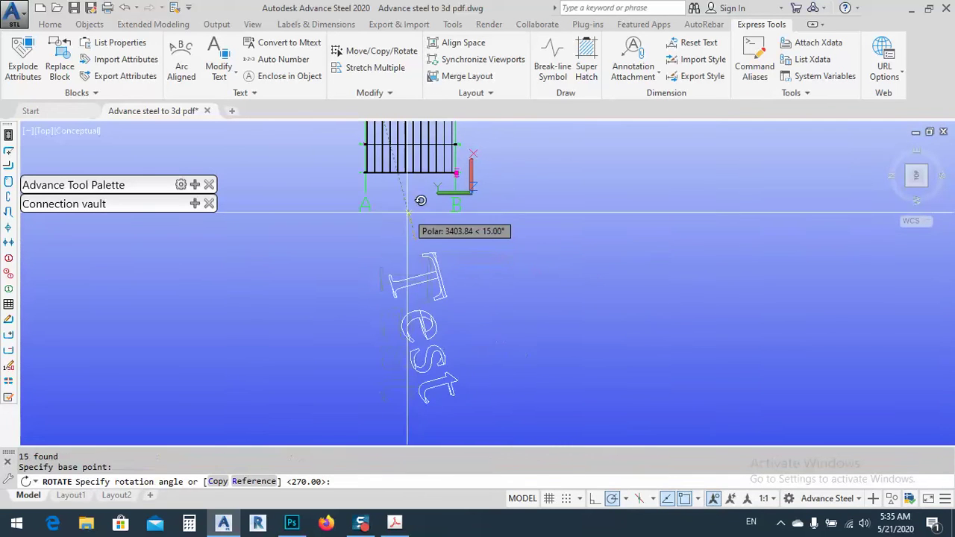
{"action": "left_click", "coordinate": [329, 232]}
{"action": "scroll", "coordinate": [525, 256], "scroll_direction": "up", "scroll_amount": 6}
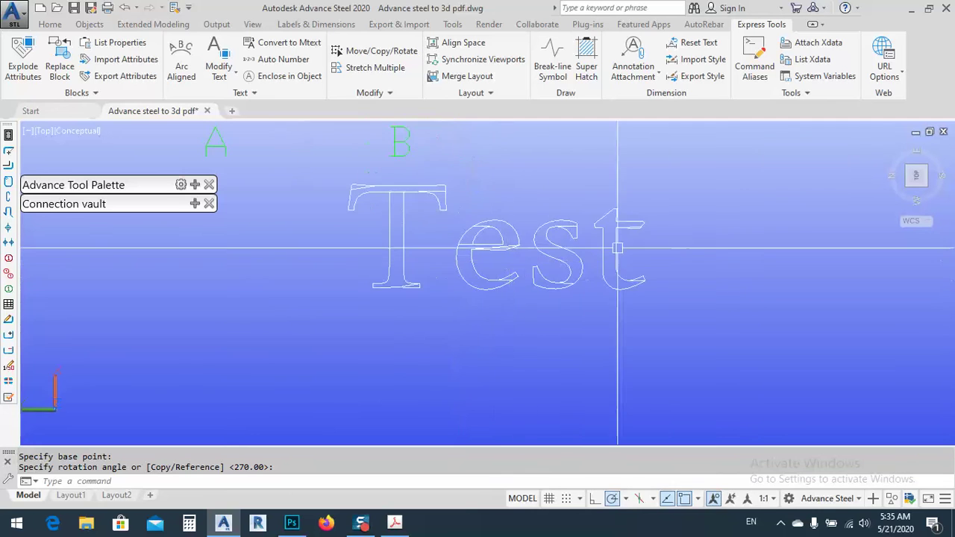
{"action": "key", "text": "Escape"}
{"action": "scroll", "coordinate": [485, 206], "scroll_direction": "up", "scroll_amount": 2}
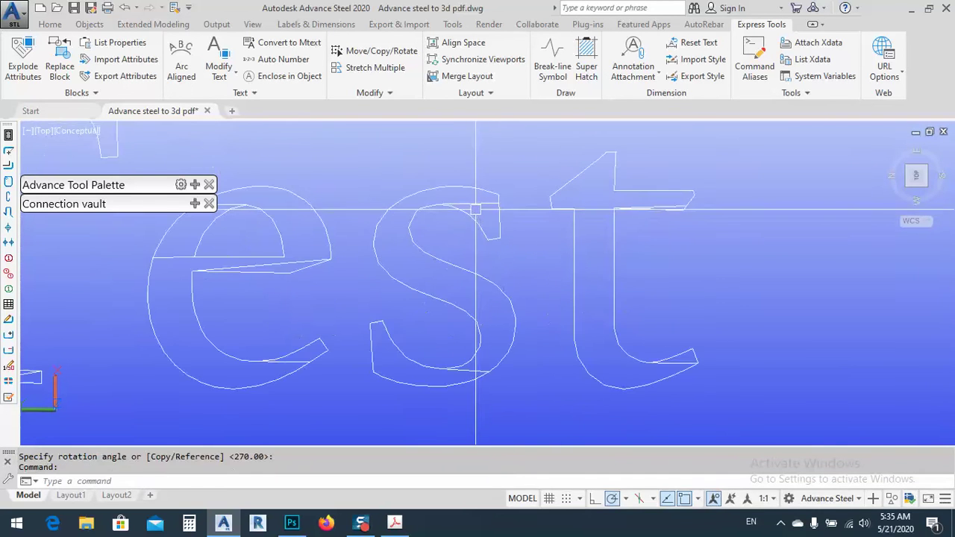
- Explode the s letter outline into separate pieces
{"action": "left_click", "coordinate": [531, 142]}
{"action": "left_click", "coordinate": [443, 306]}
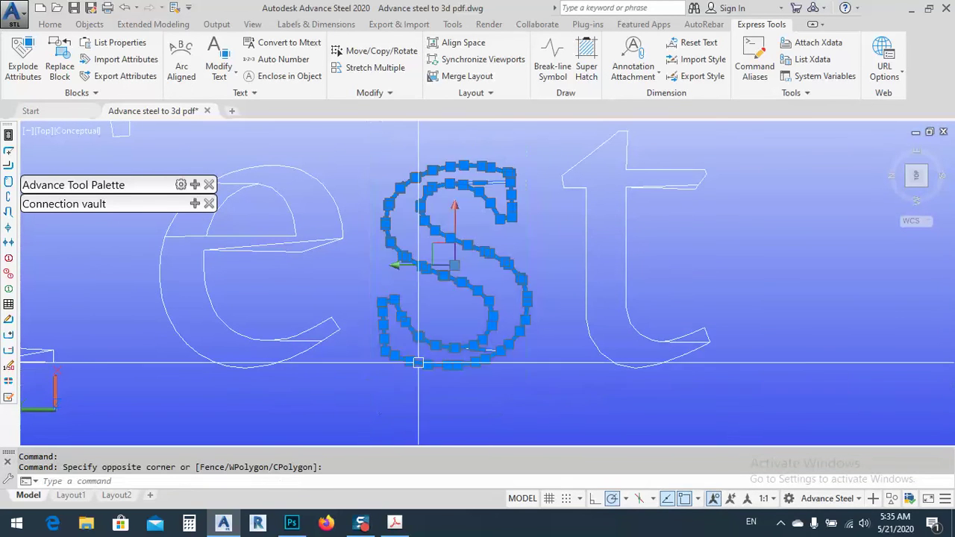
{"action": "middle_click_drag", "start_coordinate": [467, 305], "coordinate": [510, 320]}
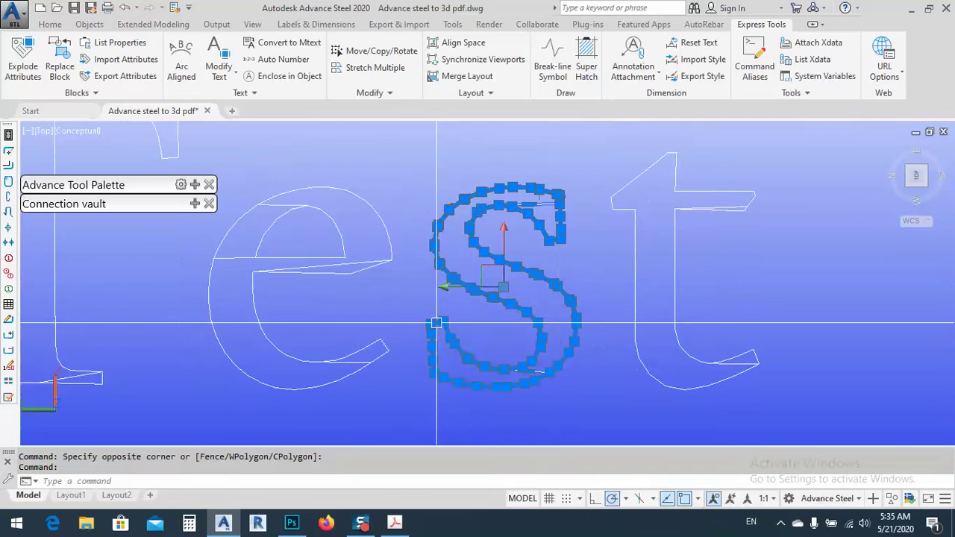
{"action": "middle_click_drag", "start_coordinate": [458, 401], "coordinate": [451, 387]}
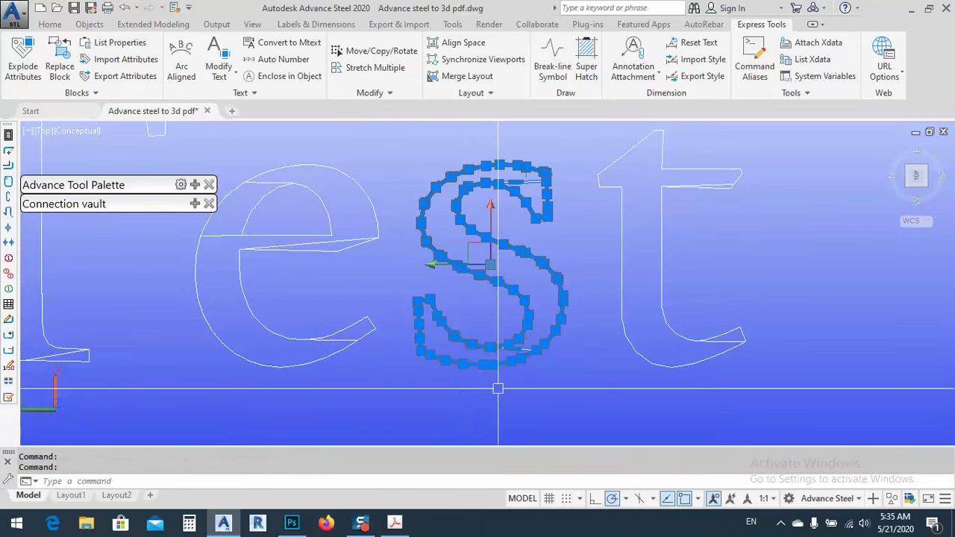
{"action": "key", "text": "Return"}
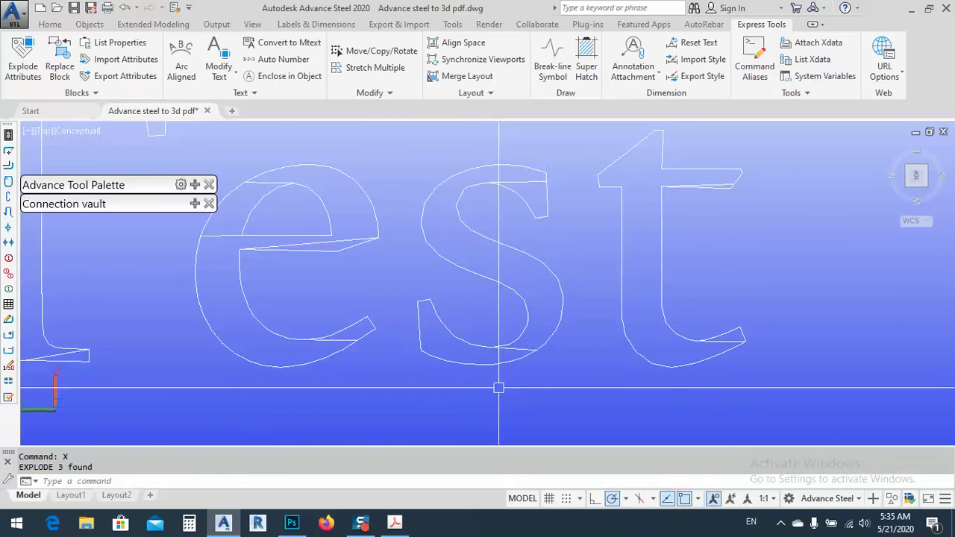
- Erase the two stray lines inside the s
{"action": "scroll", "coordinate": [497, 388], "scroll_direction": "up", "scroll_amount": 6}
{"action": "left_click", "coordinate": [524, 358]}
{"action": "left_click", "coordinate": [515, 339]}
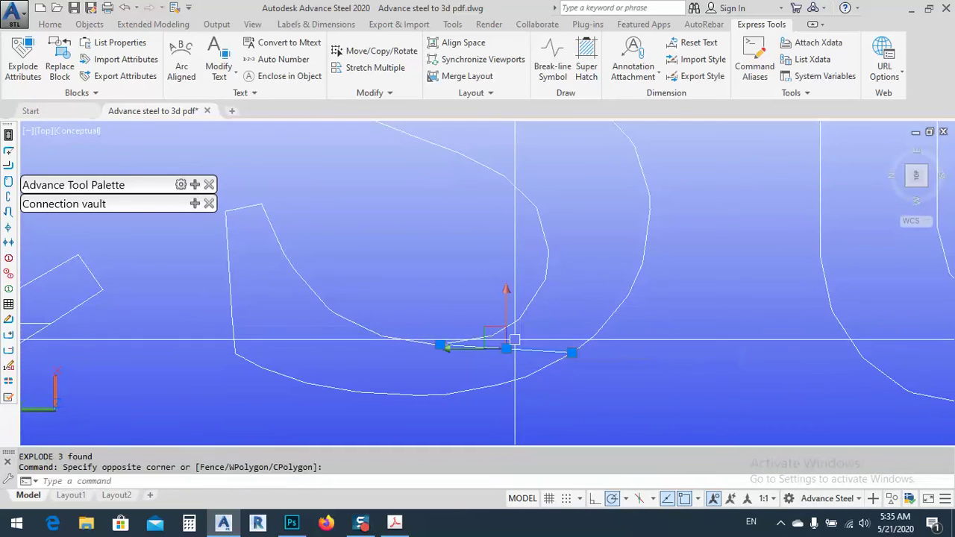
{"action": "type", "text": "E"}
{"action": "key", "text": "Return"}
{"action": "scroll", "coordinate": [505, 390], "scroll_direction": "down", "scroll_amount": 5}
{"action": "scroll", "coordinate": [508, 214], "scroll_direction": "up", "scroll_amount": 3}
- Join the s pieces into 2 polylines and bring up Boundary Creation with BO
{"action": "left_click", "coordinate": [532, 160]}
{"action": "left_click", "coordinate": [507, 171]}
{"action": "scroll", "coordinate": [529, 240], "scroll_direction": "down", "scroll_amount": 4}
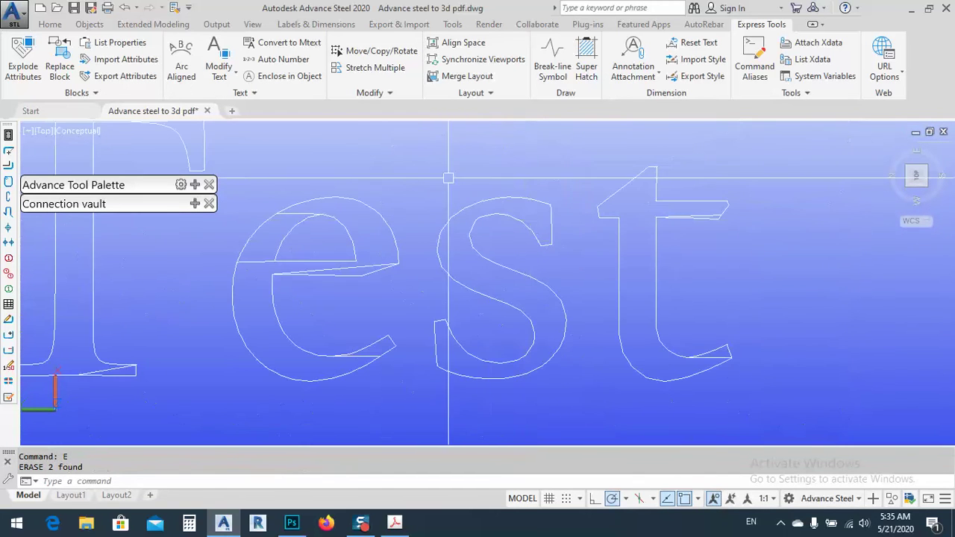
{"action": "left_click", "coordinate": [413, 153]}
{"action": "left_click", "coordinate": [582, 400]}
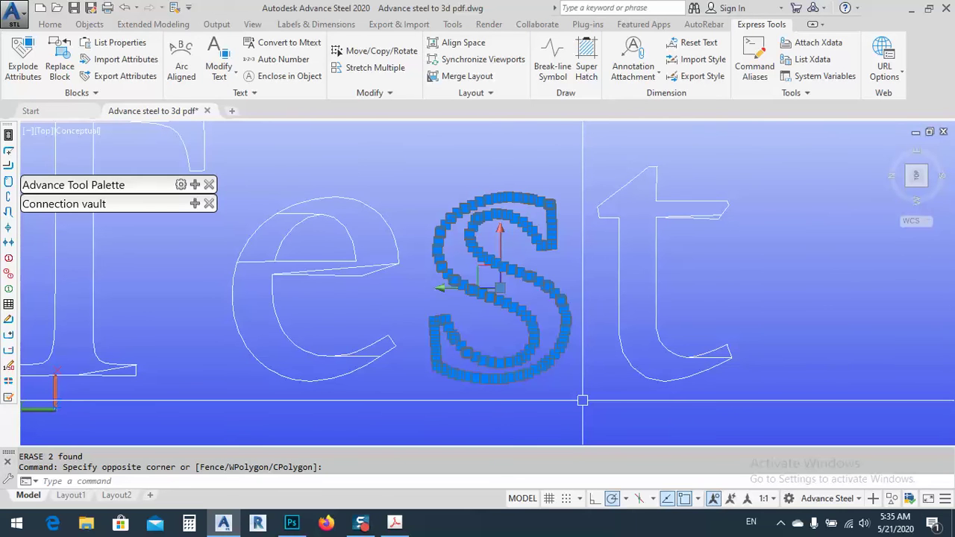
{"action": "key", "text": "Return"}
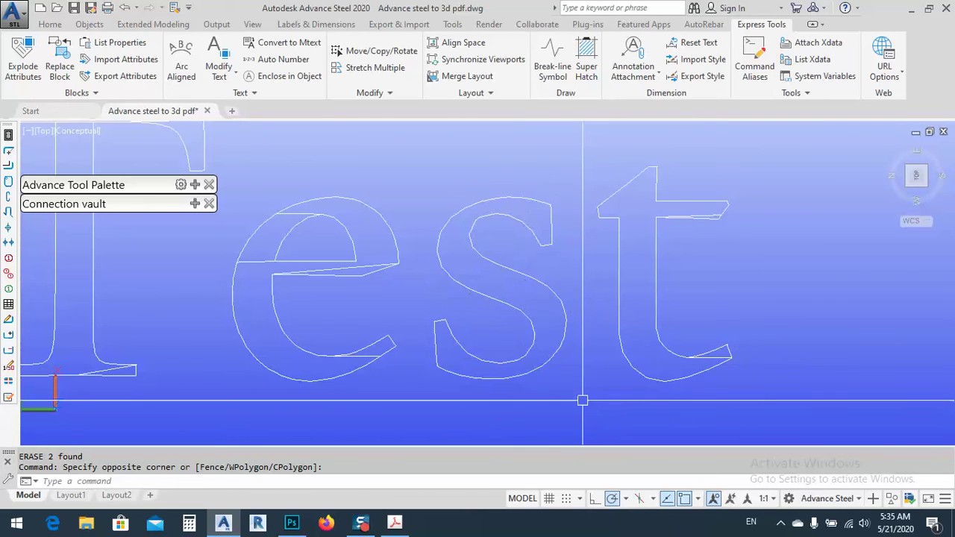
{"action": "left_click", "coordinate": [463, 261]}
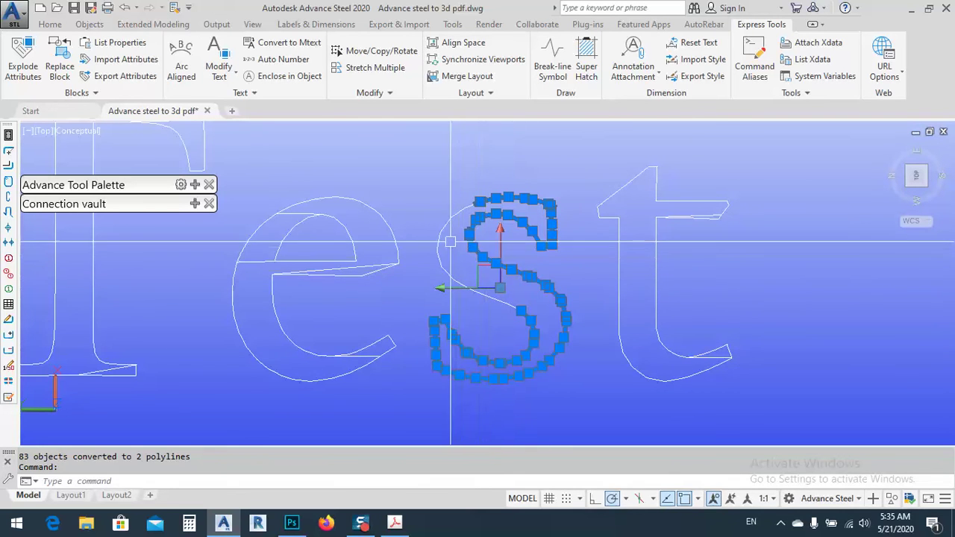
{"action": "key", "text": "Escape"}
{"action": "key", "text": "Escape"}
{"action": "type", "text": "BO"}
{"action": "key", "text": "Return"}
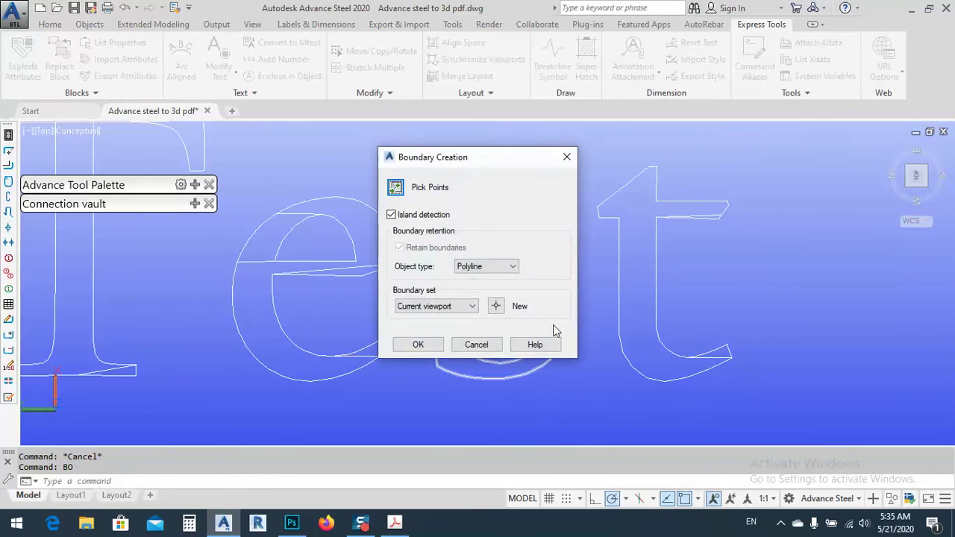
- Create a boundary polyline by picking a point inside the s outline
{"action": "left_click", "coordinate": [432, 347]}
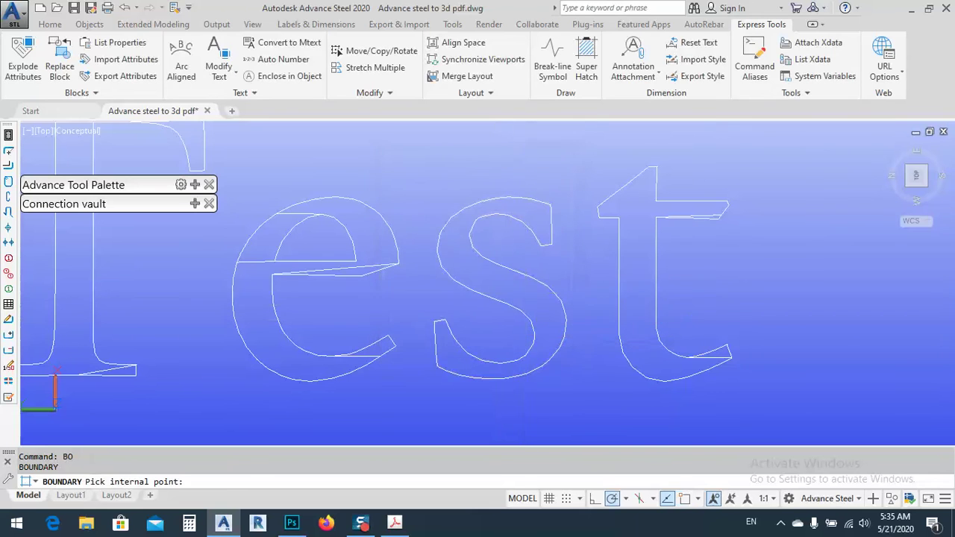
{"action": "left_click", "coordinate": [524, 298]}
{"action": "key", "text": "Return"}
{"action": "left_click", "coordinate": [533, 287]}
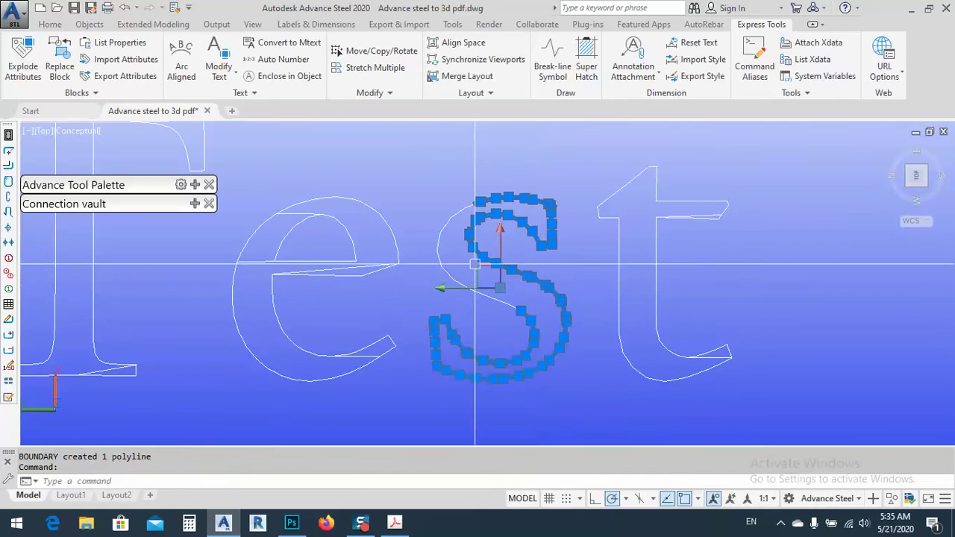
- Move the s into the word Test between the e and the t
{"action": "scroll", "coordinate": [462, 251], "scroll_direction": "down", "scroll_amount": 4}
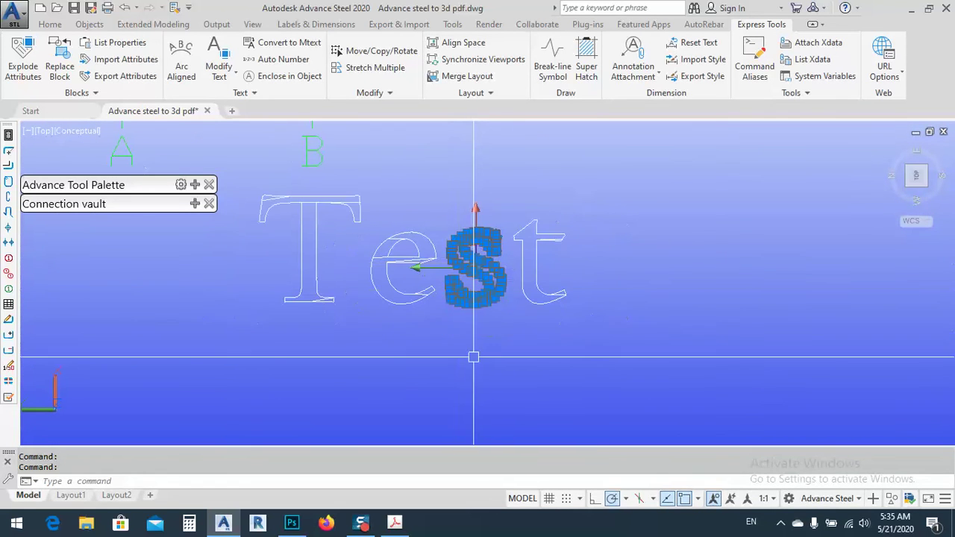
{"action": "type", "text": "m"}
{"action": "key", "text": "Return"}
{"action": "left_click", "coordinate": [465, 359]}
{"action": "left_click", "coordinate": [728, 326]}
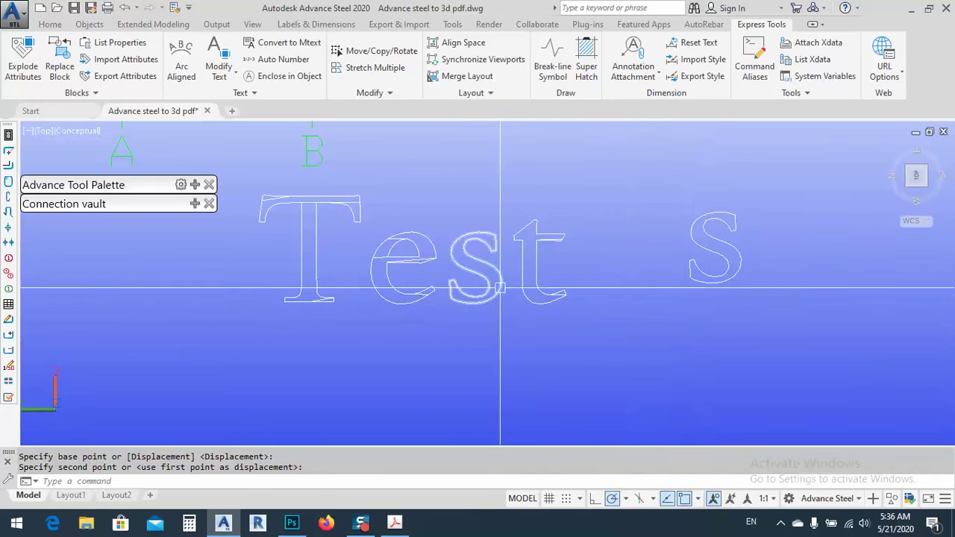
{"action": "left_click", "coordinate": [484, 258]}
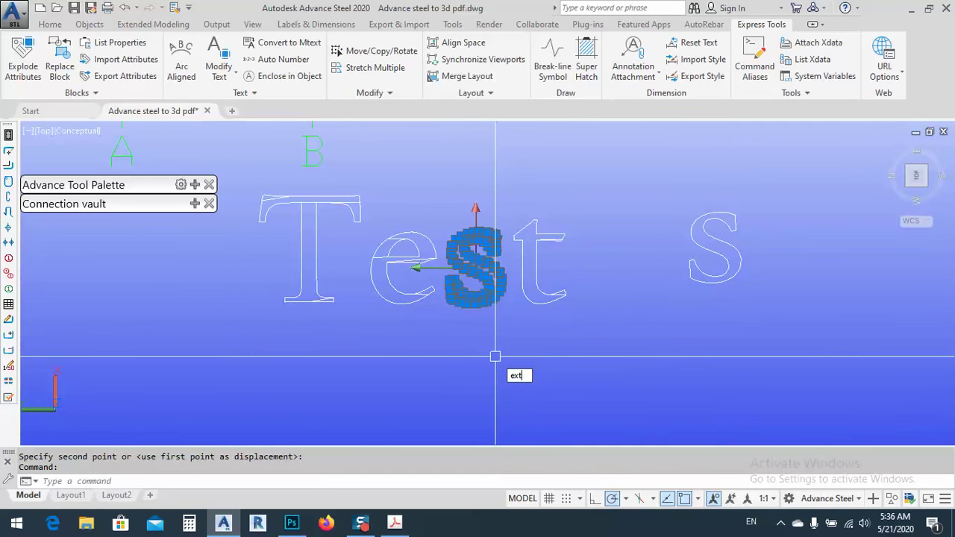
- Extrude the s outline into a 3D solid
{"action": "type", "text": "extr"}
{"action": "key", "text": "Return"}
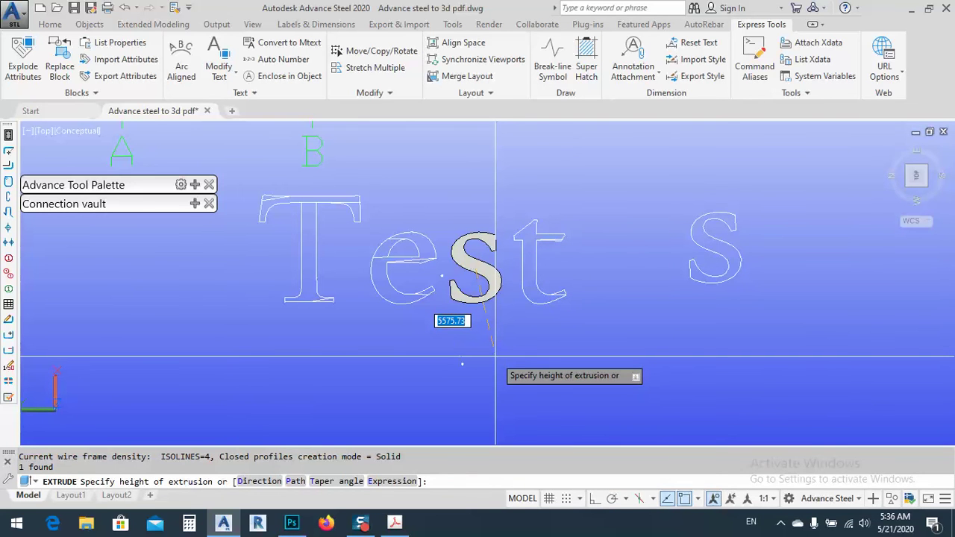
{"action": "left_click", "coordinate": [495, 356]}
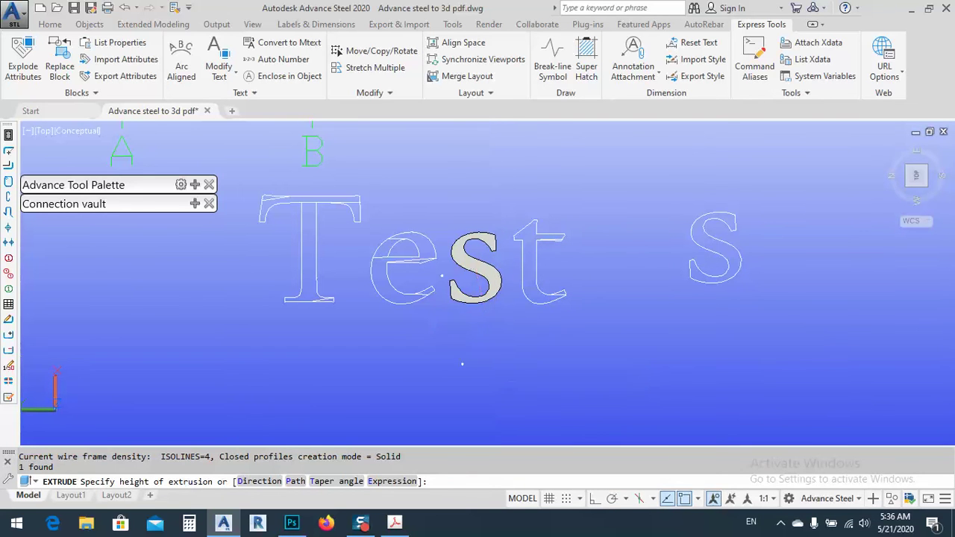
- In an isometric view, grip-stretch the s top face down to a low slab
{"action": "left_click", "coordinate": [909, 187]}
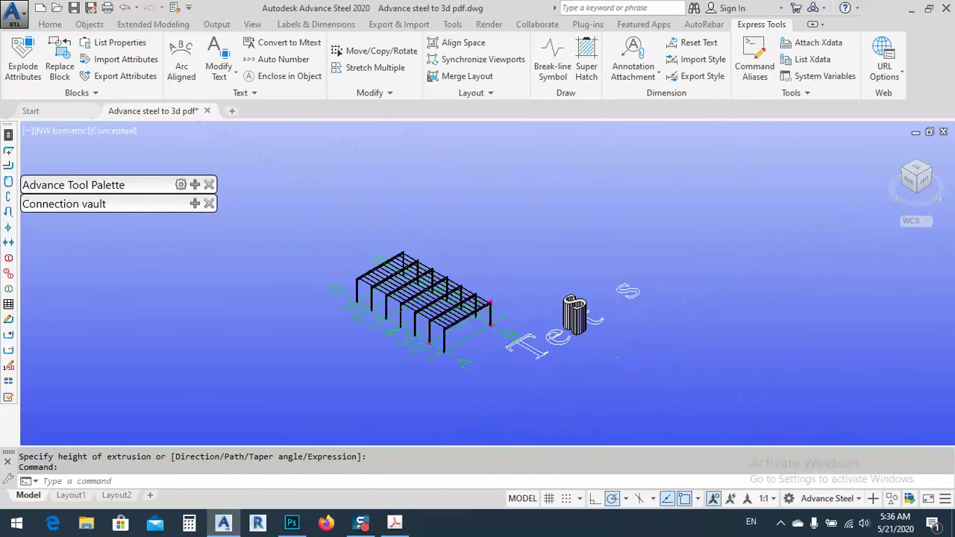
{"action": "scroll", "coordinate": [565, 310], "scroll_direction": "up", "scroll_amount": 4}
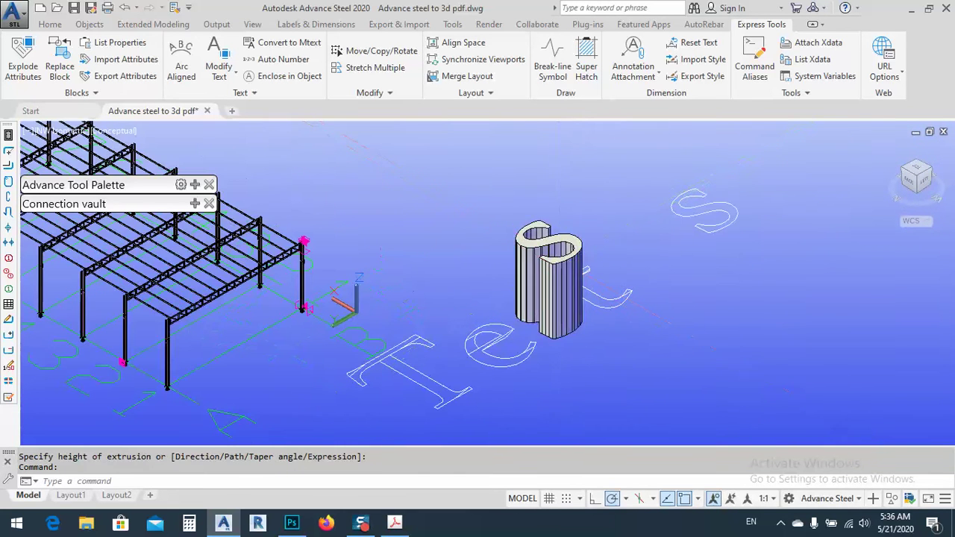
{"action": "left_click", "coordinate": [556, 272]}
{"action": "scroll", "coordinate": [556, 272], "scroll_direction": "up", "scroll_amount": 6}
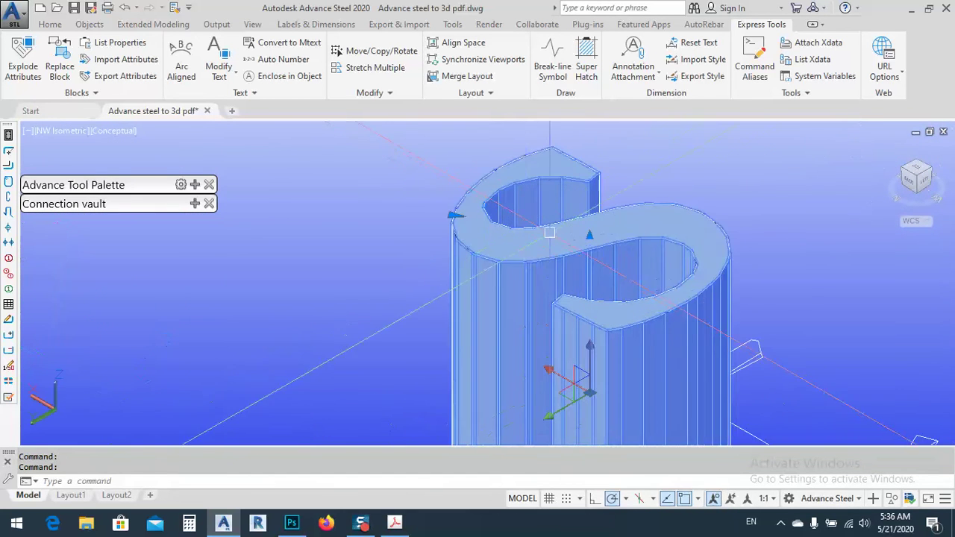
{"action": "left_click", "coordinate": [589, 234]}
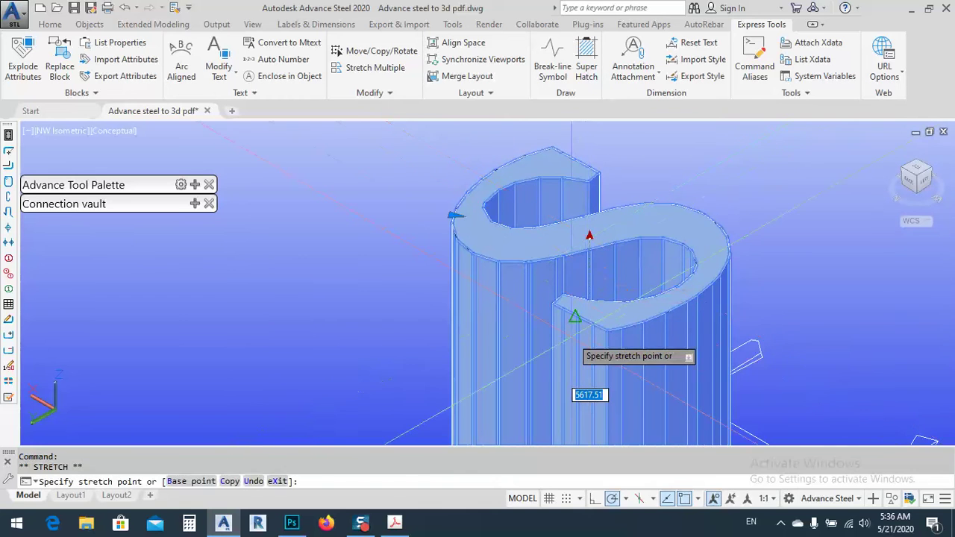
{"action": "middle_click_drag", "start_coordinate": [586, 321], "coordinate": [601, 377], "text": "shift"}
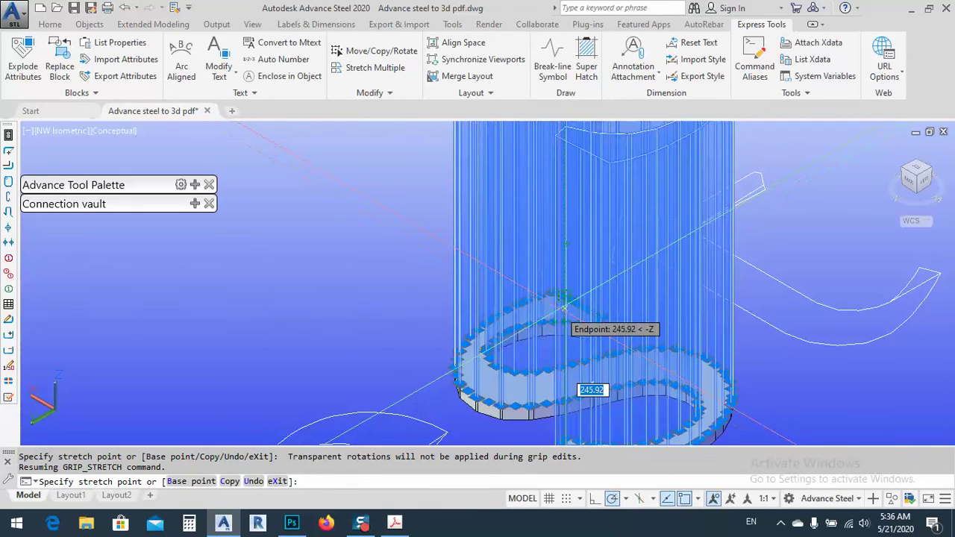
{"action": "left_click", "coordinate": [567, 322]}
{"action": "key", "text": "Escape"}
{"action": "scroll", "coordinate": [573, 322], "scroll_direction": "down", "scroll_amount": 5}
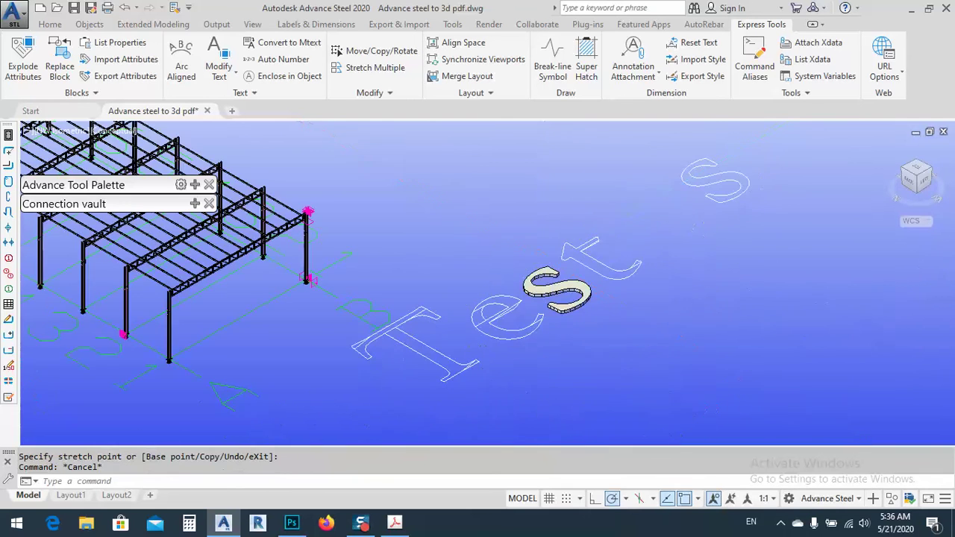
- Window-select the whole steel frame and the Test lettering
{"action": "scroll", "coordinate": [573, 322], "scroll_direction": "down", "scroll_amount": 3}
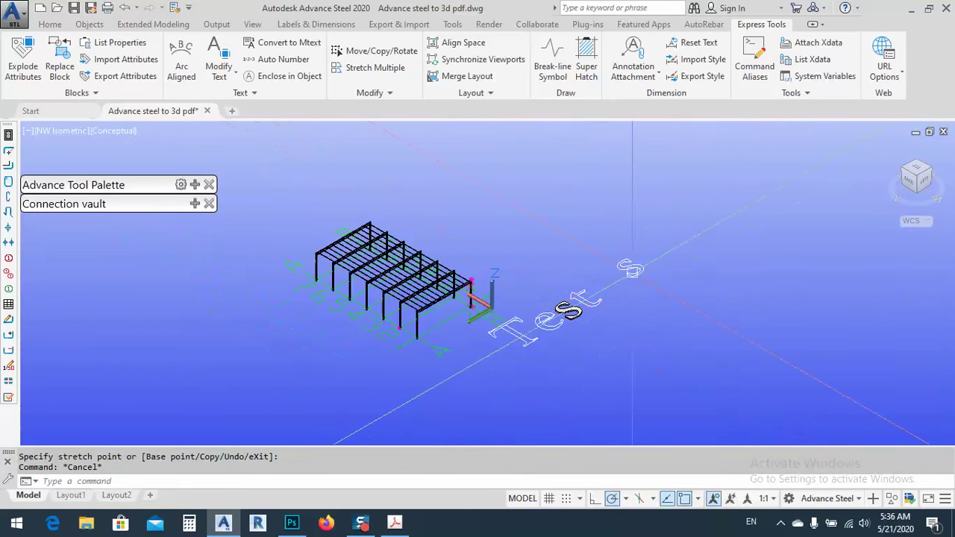
{"action": "left_click", "coordinate": [546, 255]}
{"action": "left_click", "coordinate": [591, 284]}
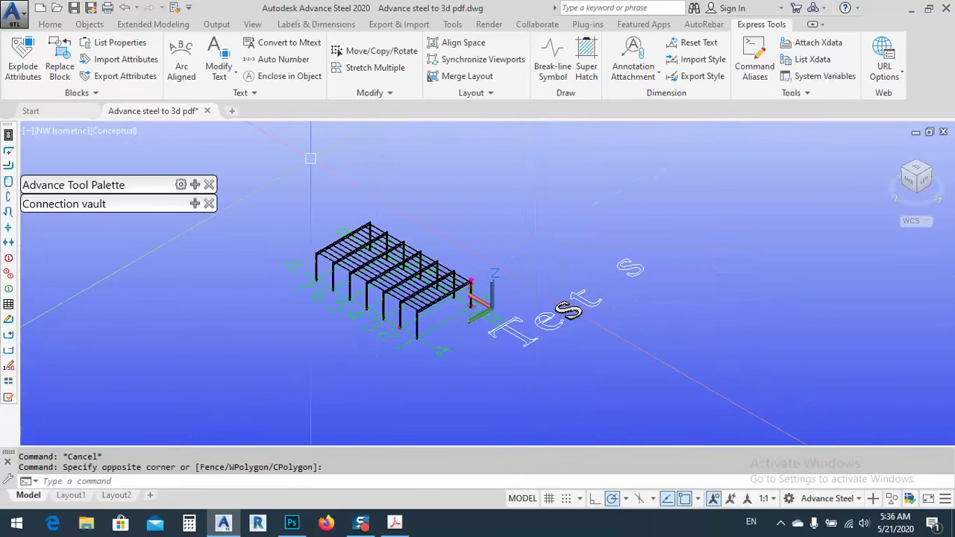
{"action": "left_click", "coordinate": [303, 156]}
{"action": "left_click", "coordinate": [692, 403]}
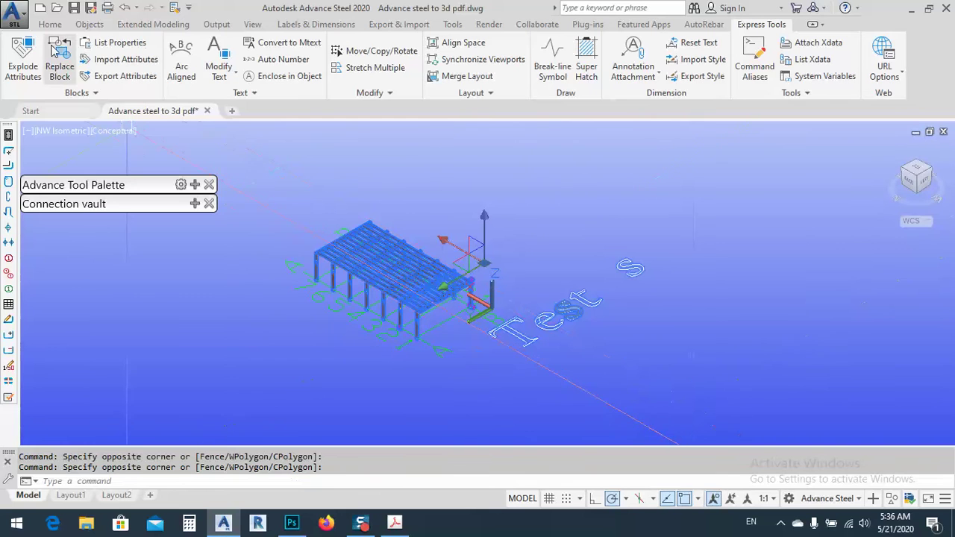
- Export the selection as Lithography STL 'Advance steel to 3d pdf', replacing the existing file
{"action": "left_click", "coordinate": [13, 13]}
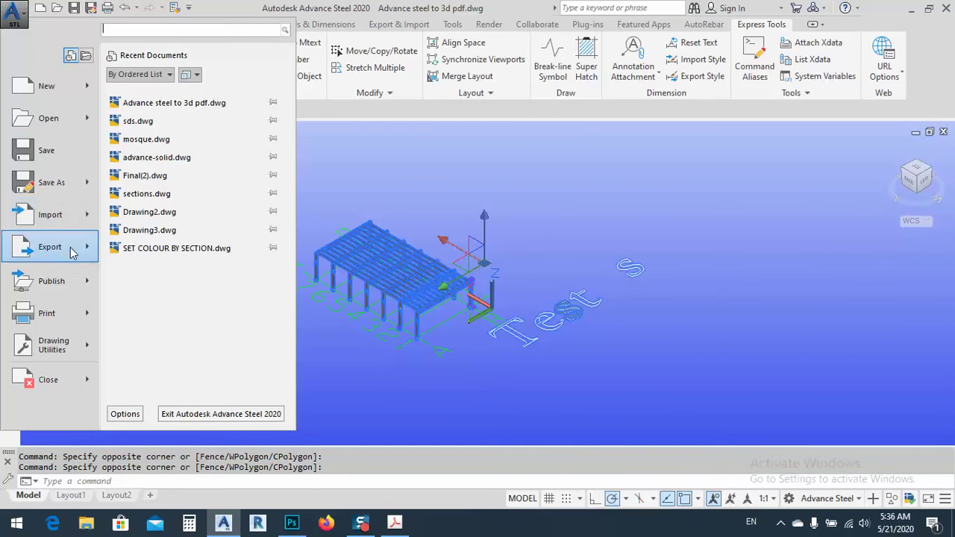
{"action": "mouse_move", "coordinate": [72, 252]}
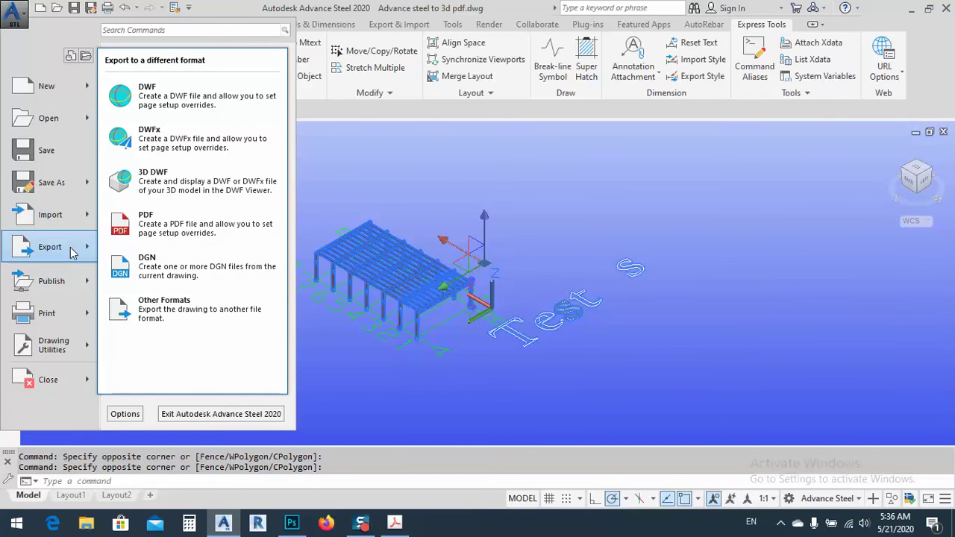
{"action": "left_click", "coordinate": [179, 310]}
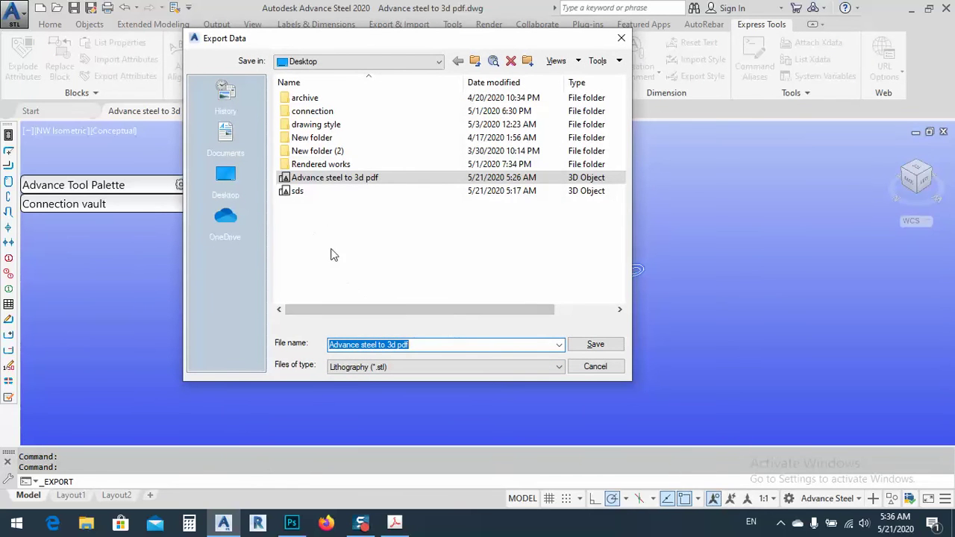
{"action": "left_click", "coordinate": [594, 343]}
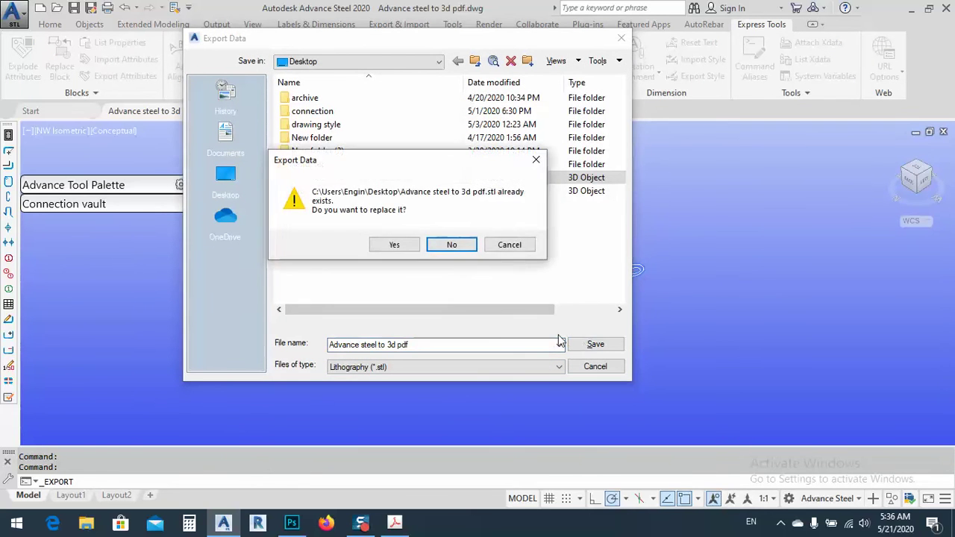
{"action": "left_click", "coordinate": [395, 245]}
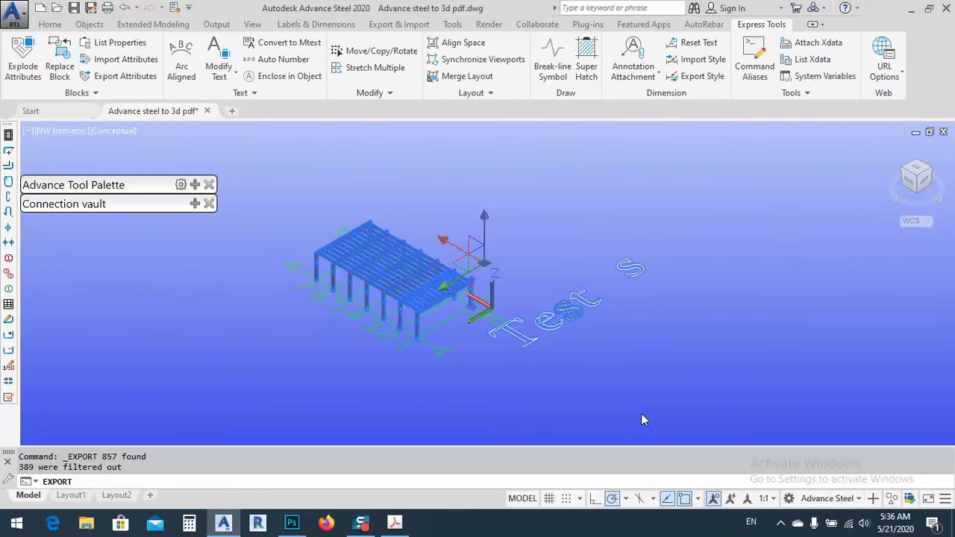
- Create a new Photoshop document from the A4 print preset, landscape 297 × 210 mm at 300 ppi
{"action": "left_click", "coordinate": [300, 525]}
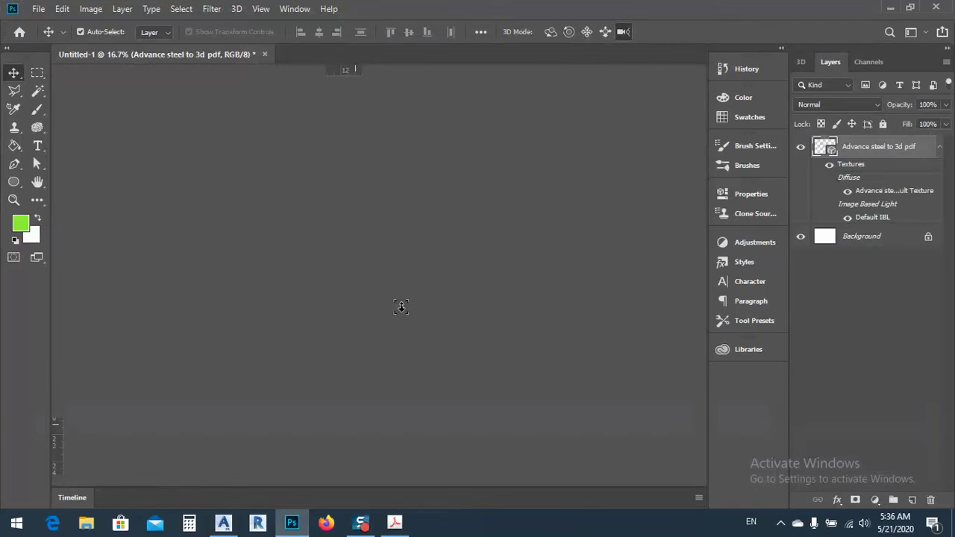
{"action": "left_click", "coordinate": [38, 9]}
{"action": "left_click", "coordinate": [52, 24]}
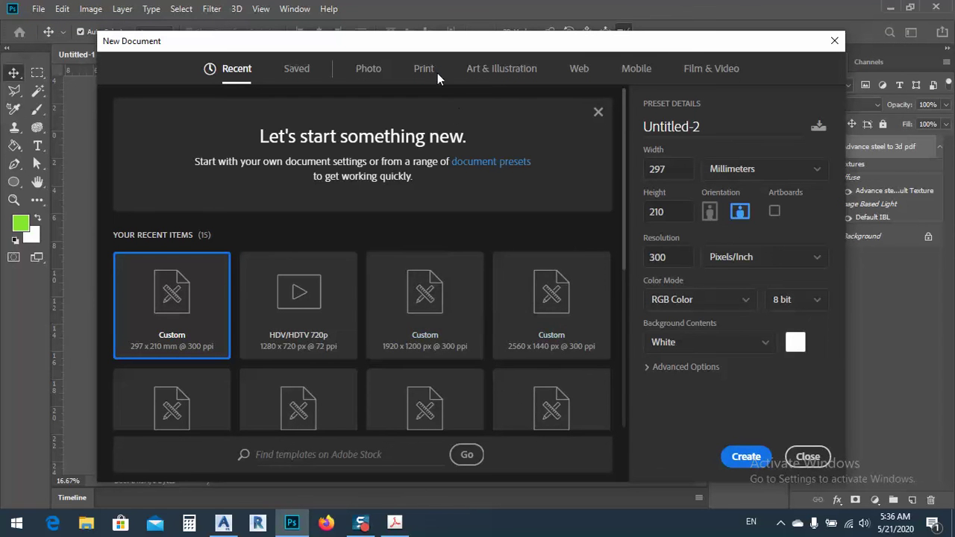
{"action": "left_click", "coordinate": [498, 77]}
{"action": "left_click", "coordinate": [428, 71]}
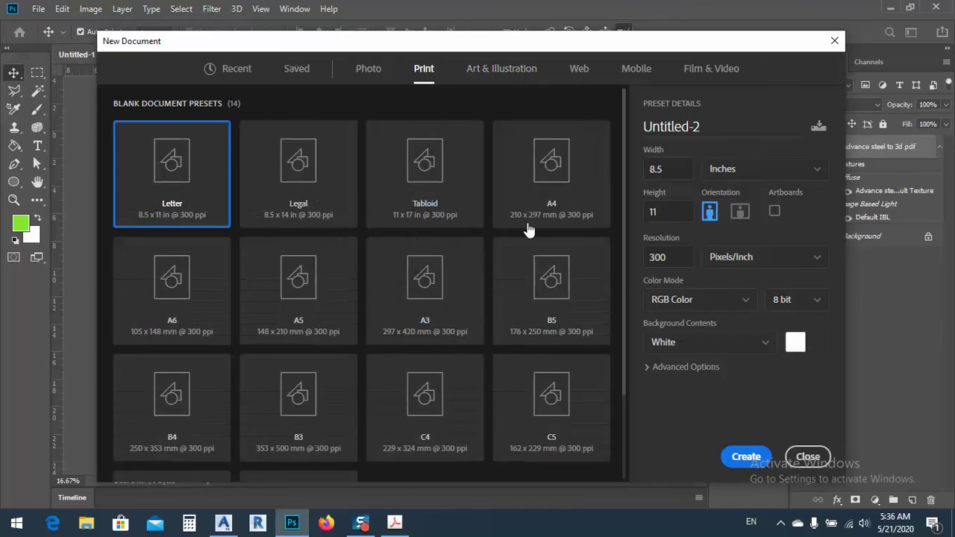
{"action": "left_click", "coordinate": [556, 203]}
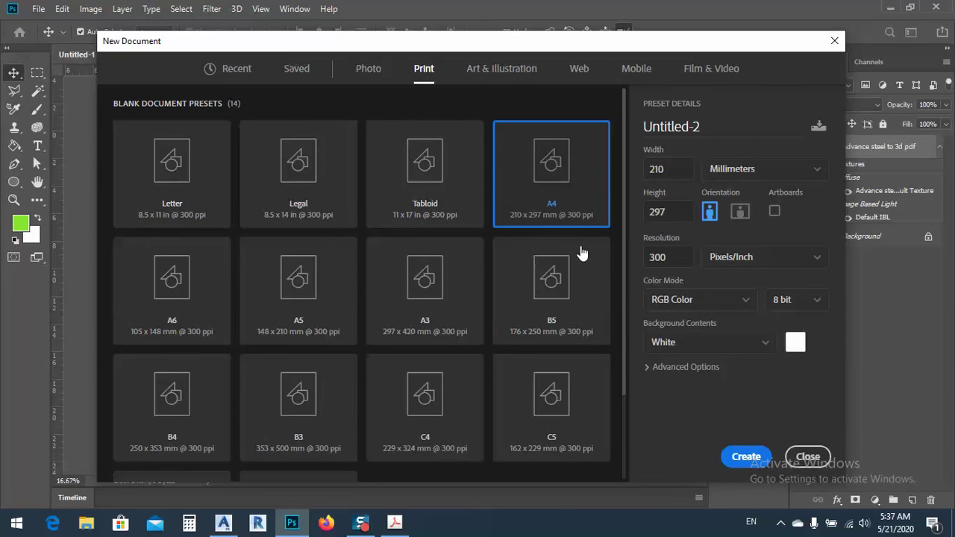
{"action": "left_click", "coordinate": [747, 456]}
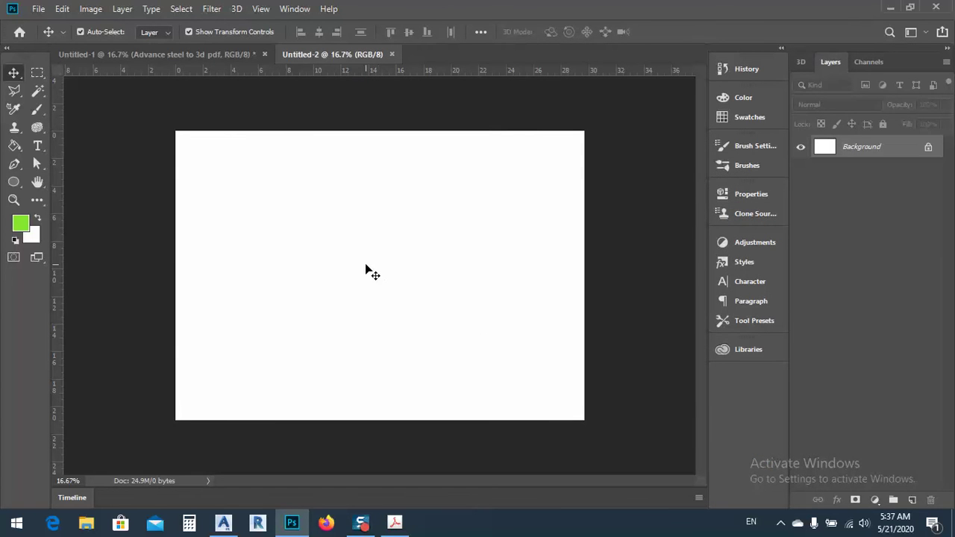
- Load 'Advance steel to 3d pdf' as a new 3D layer, keeping the millimetre scene size and dismissing the UV warning
{"action": "left_click", "coordinate": [231, 9]}
{"action": "left_click", "coordinate": [273, 21]}
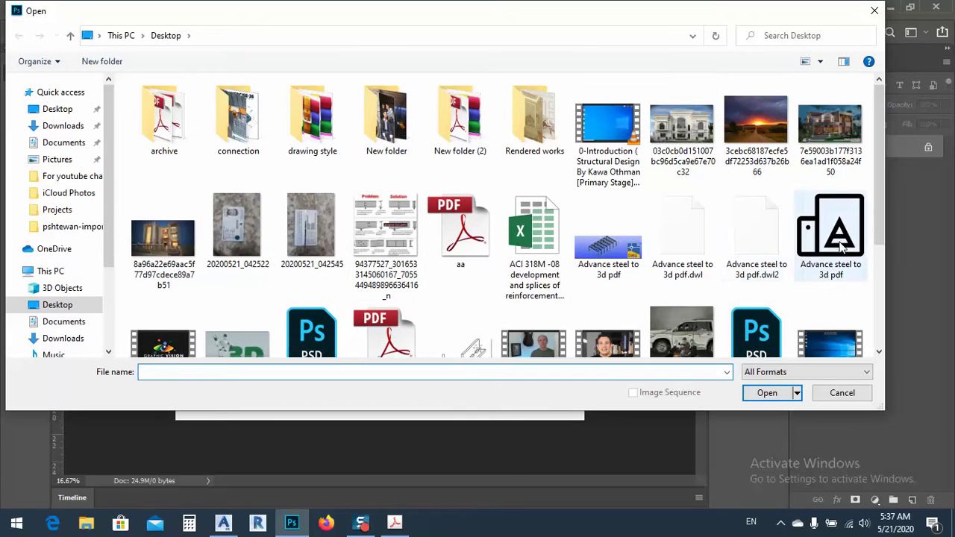
{"action": "left_click", "coordinate": [842, 243]}
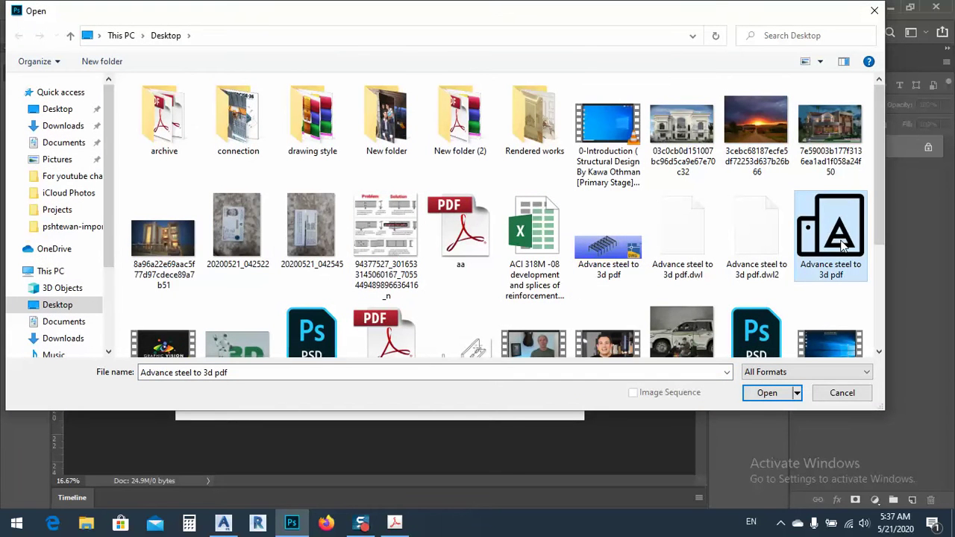
{"action": "double_click", "coordinate": [842, 245]}
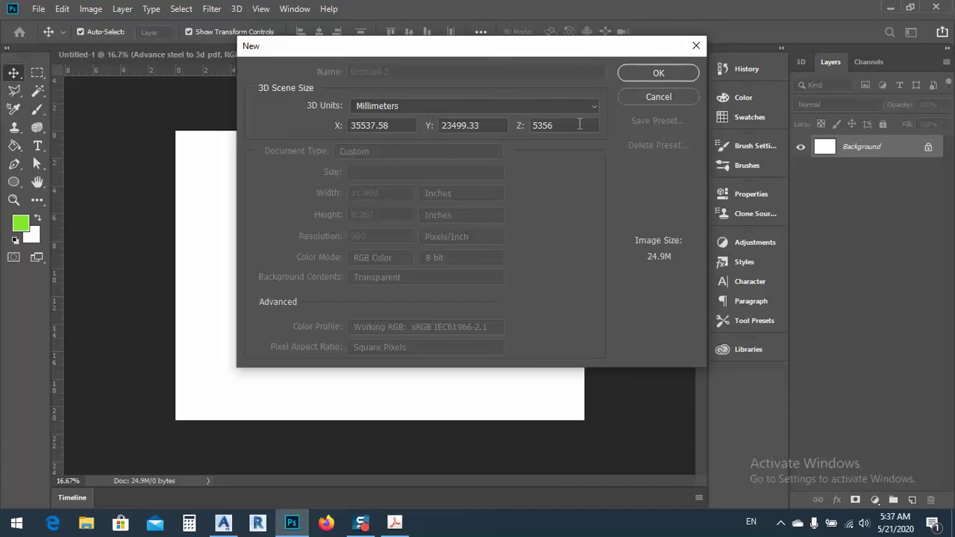
{"action": "left_click", "coordinate": [643, 72]}
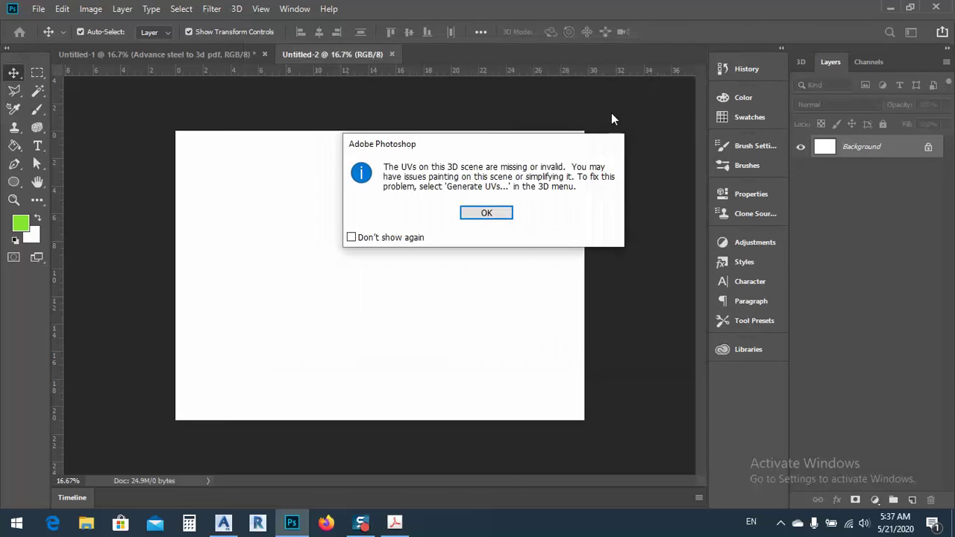
{"action": "left_click", "coordinate": [484, 214]}
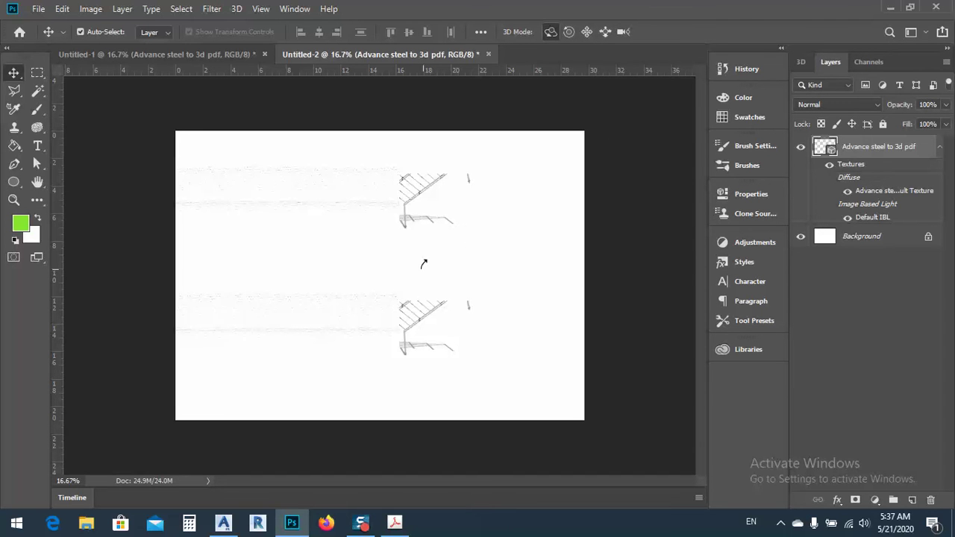
{"action": "left_click_drag", "start_coordinate": [423, 263], "coordinate": [457, 297]}
{"action": "left_click_drag", "start_coordinate": [347, 266], "coordinate": [336, 264]}
{"action": "mouse_move", "coordinate": [387, 280]}
{"action": "left_mouse_down"}
{"action": "mouse_move", "coordinate": [391, 270]}
{"action": "mouse_move", "coordinate": [397, 279]}
{"action": "left_mouse_up"}
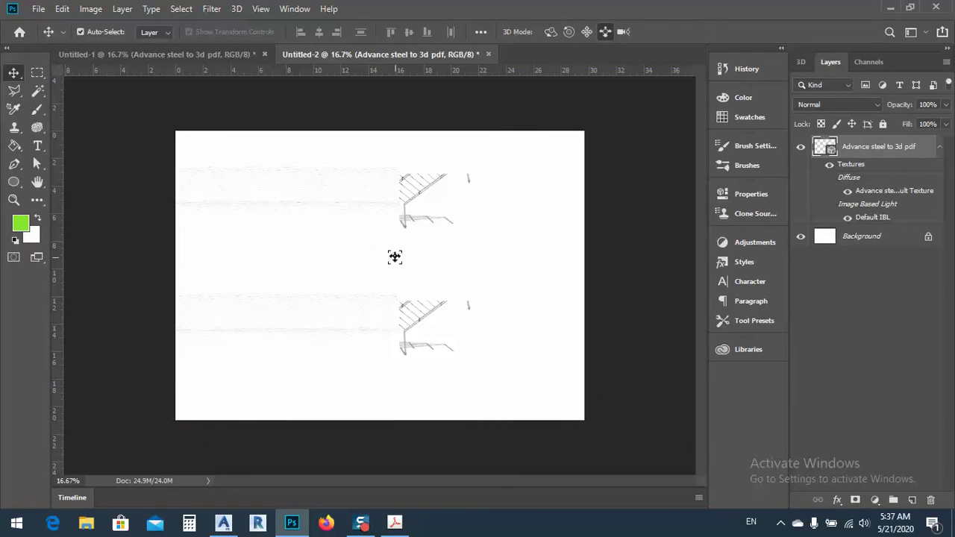
{"action": "left_click_drag", "start_coordinate": [398, 266], "coordinate": [379, 305]}
{"action": "left_click_drag", "start_coordinate": [442, 262], "coordinate": [403, 350]}
{"action": "left_click_drag", "start_coordinate": [422, 277], "coordinate": [386, 338]}
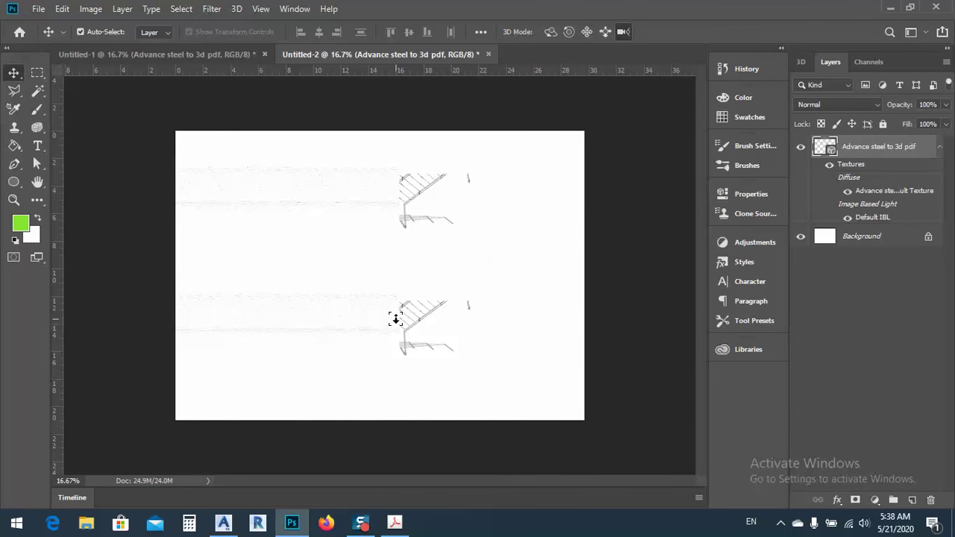
{"action": "left_click_drag", "start_coordinate": [395, 316], "coordinate": [394, 259]}
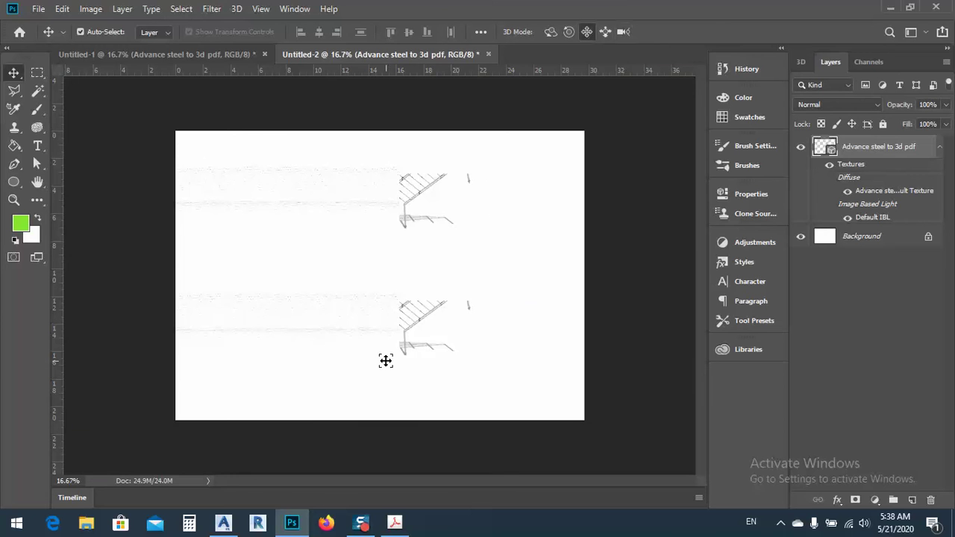
{"action": "left_click_drag", "start_coordinate": [385, 361], "coordinate": [402, 293]}
{"action": "left_click_drag", "start_coordinate": [413, 250], "coordinate": [386, 311]}
- Export the 3D layer with 3D PDF chosen as the file format
{"action": "right_click", "coordinate": [843, 146]}
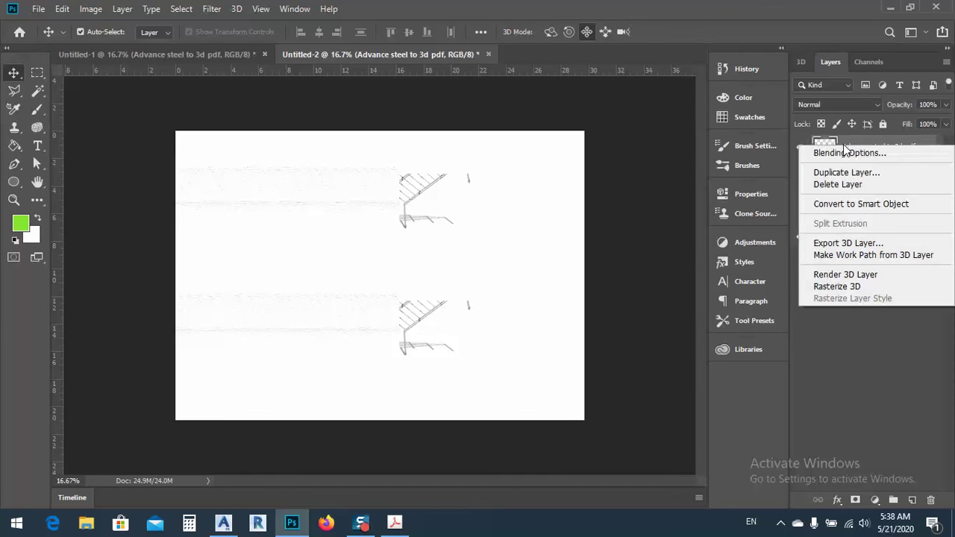
{"action": "left_click", "coordinate": [833, 247]}
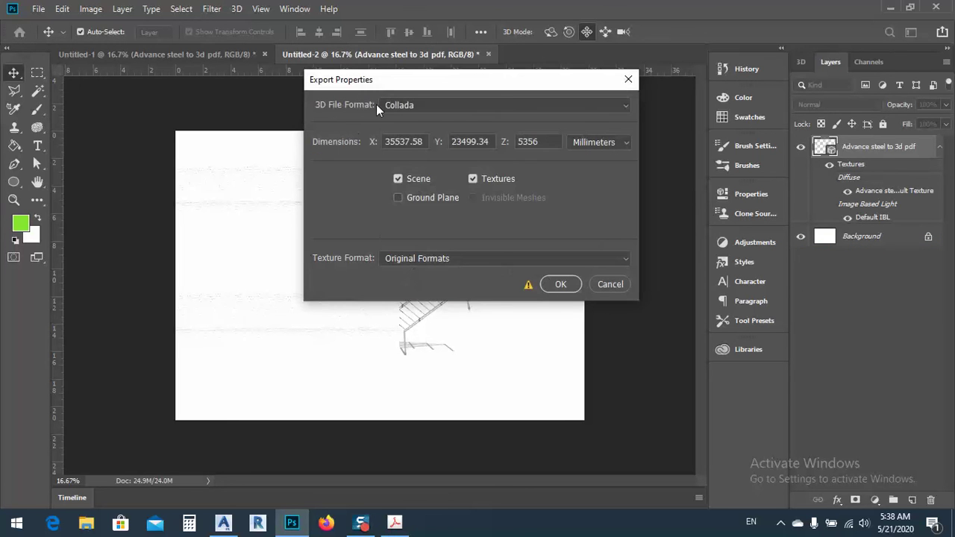
{"action": "left_click", "coordinate": [381, 105]}
{"action": "left_click", "coordinate": [402, 153]}
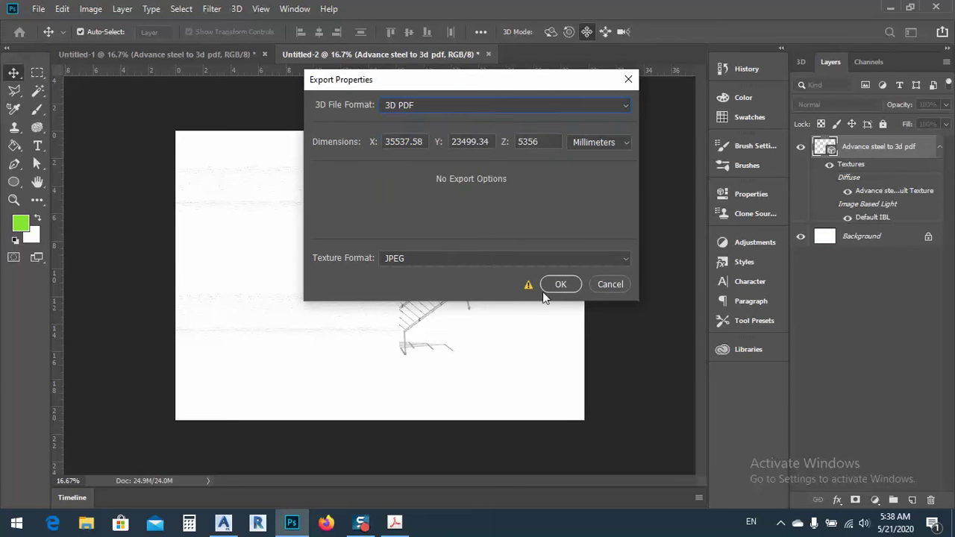
{"action": "left_click", "coordinate": [557, 284]}
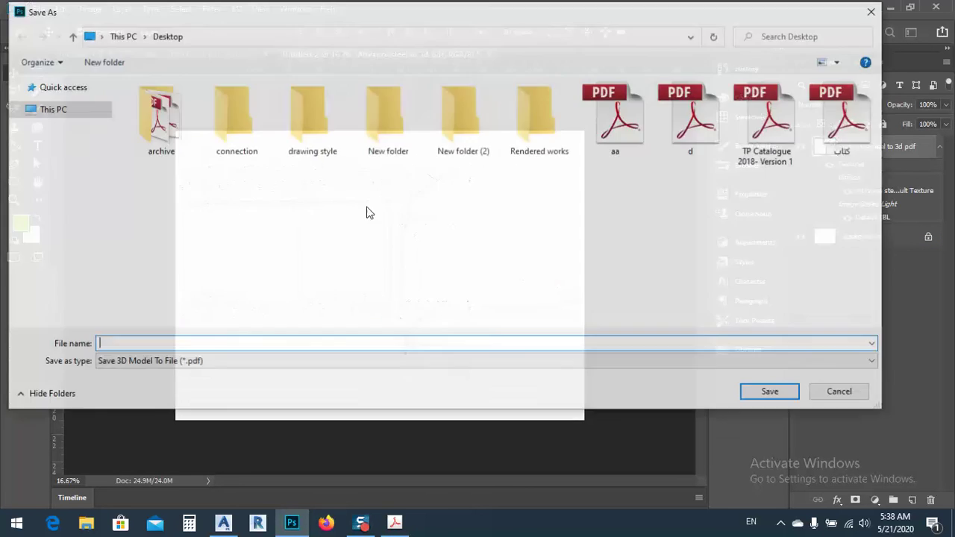
- Save the 3D PDF to the Desktop under the name 'test'
{"action": "left_click", "coordinate": [626, 118]}
{"action": "left_click", "coordinate": [256, 344]}
{"action": "type", "text": "test"}
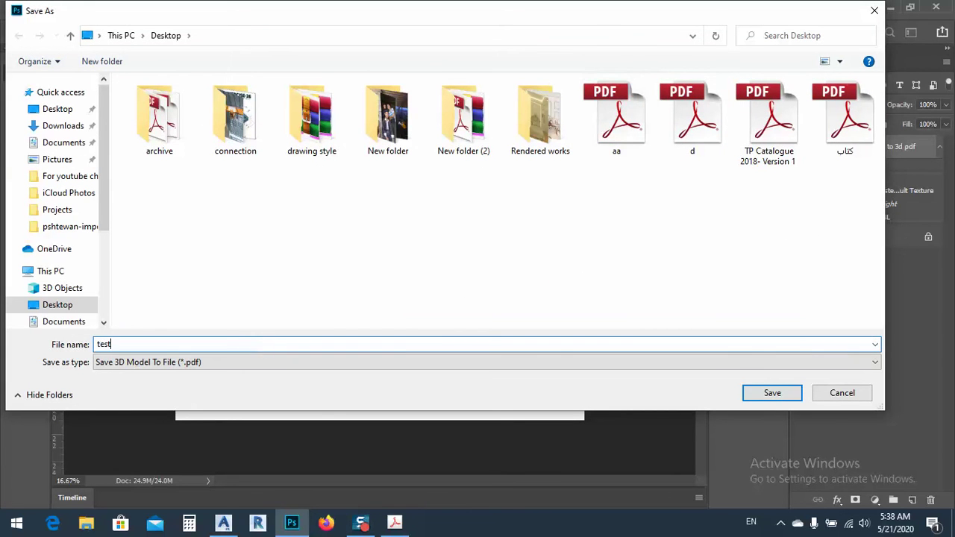
{"action": "left_click", "coordinate": [765, 395]}
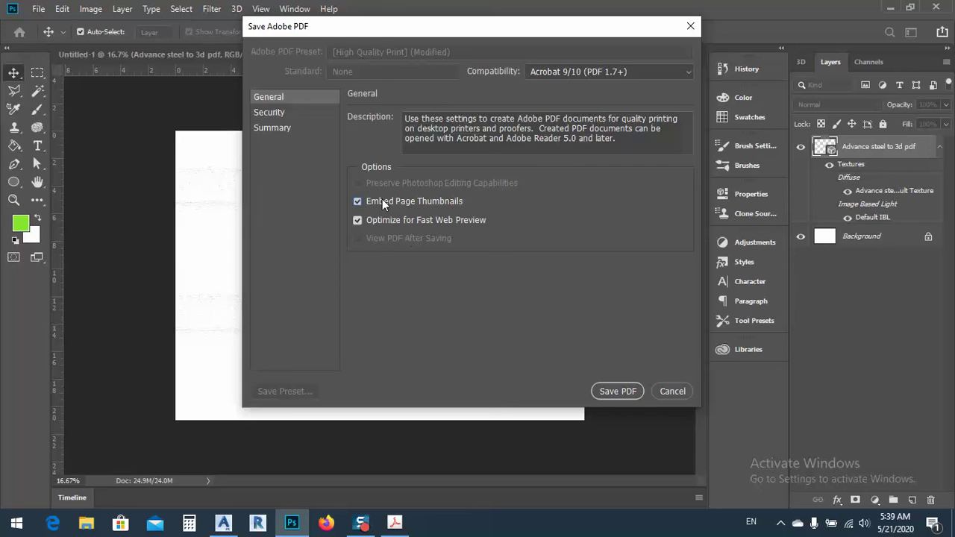
{"action": "left_click", "coordinate": [624, 390]}
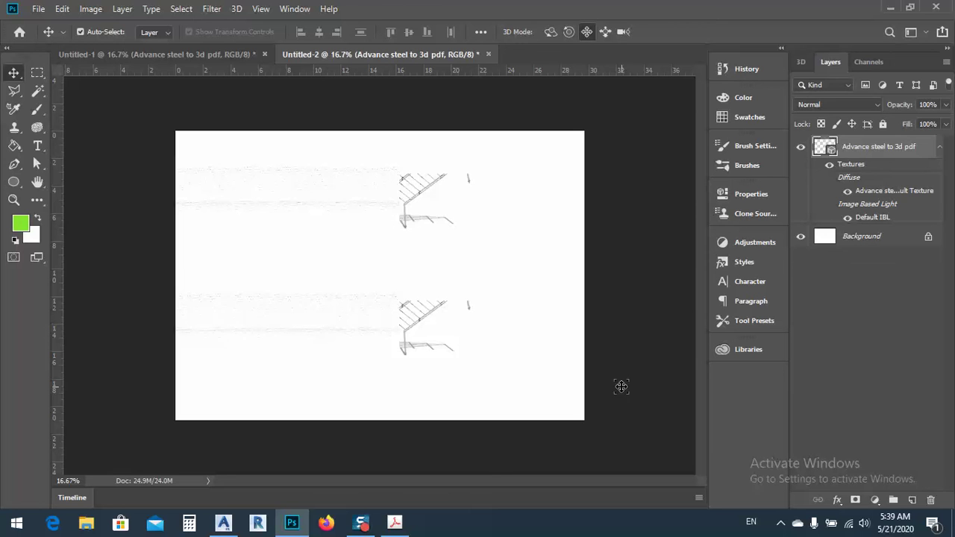
- Close aa.pdf, open test.pdf from the Desktop, and set Acrobat to always trust it
{"action": "left_click", "coordinate": [890, 8]}
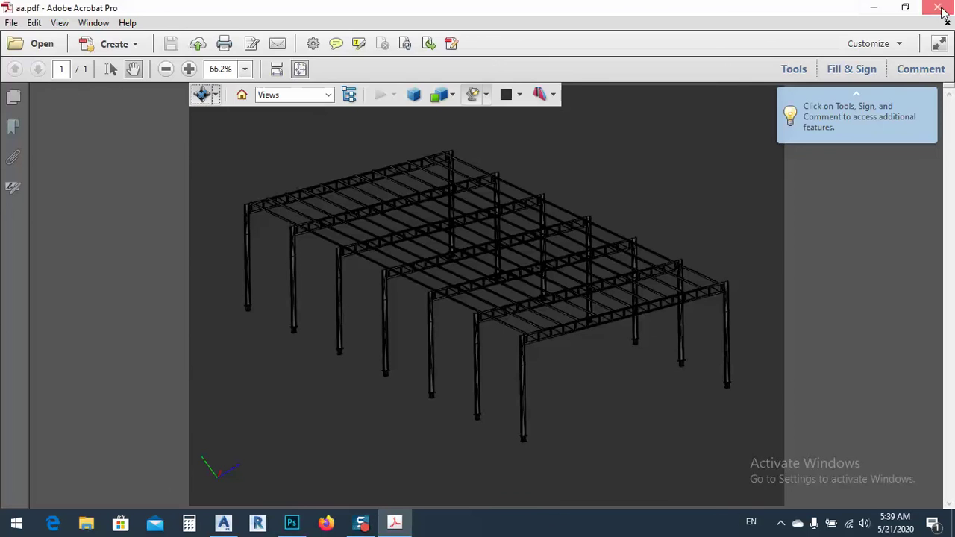
{"action": "key", "text": "ctrl+q"}
{"action": "double_click", "coordinate": [340, 96]}
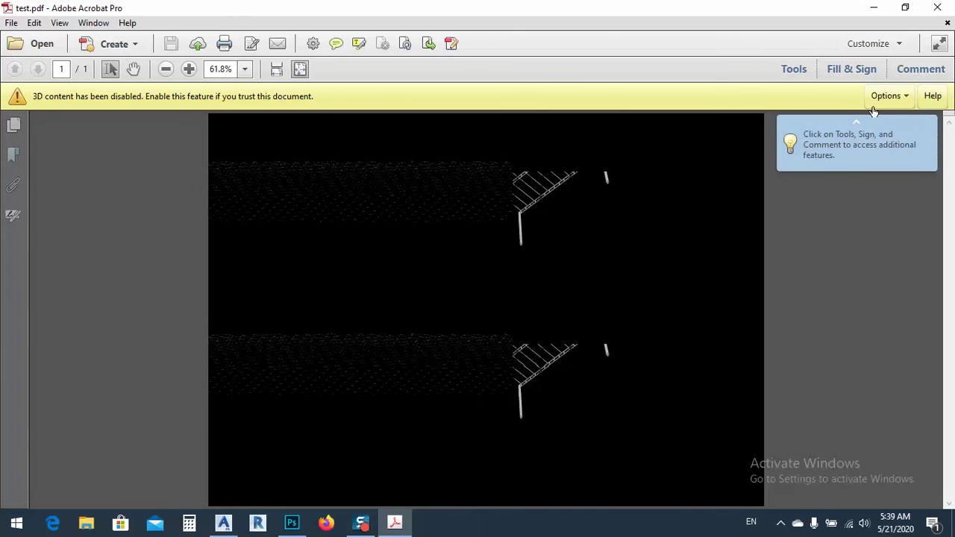
{"action": "left_click", "coordinate": [887, 96]}
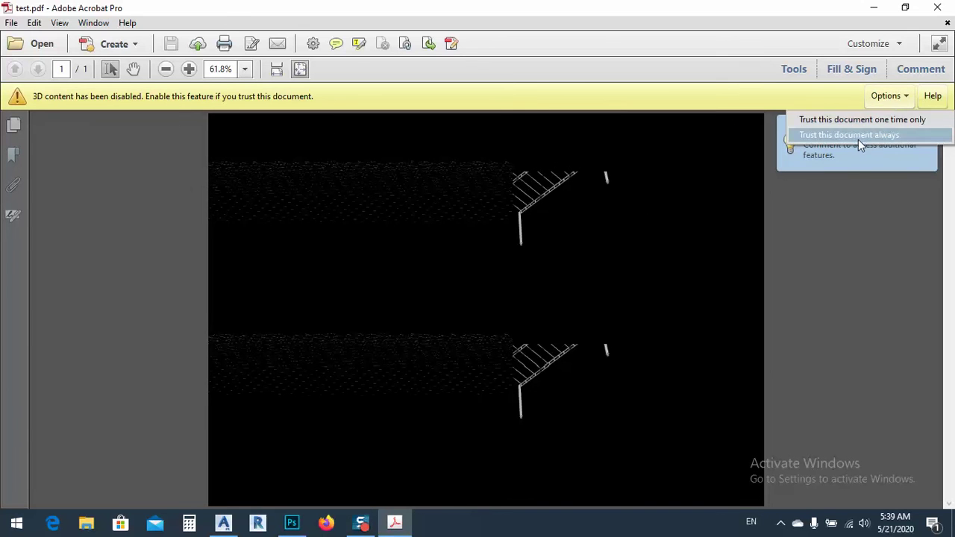
{"action": "left_click", "coordinate": [857, 139]}
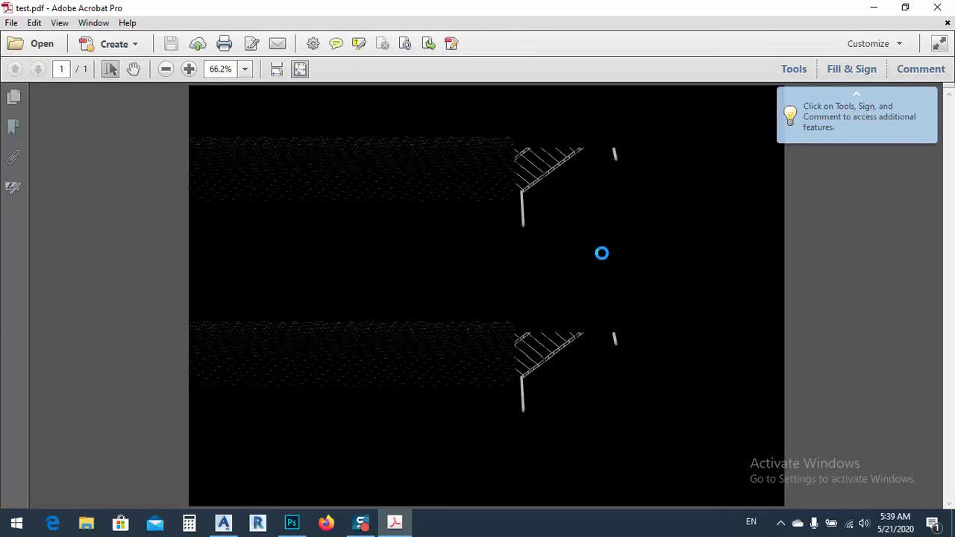
- Activate the 3D model in test.pdf and orbit it to an oblique perspective of the frame's bays
{"action": "left_click", "coordinate": [602, 253]}
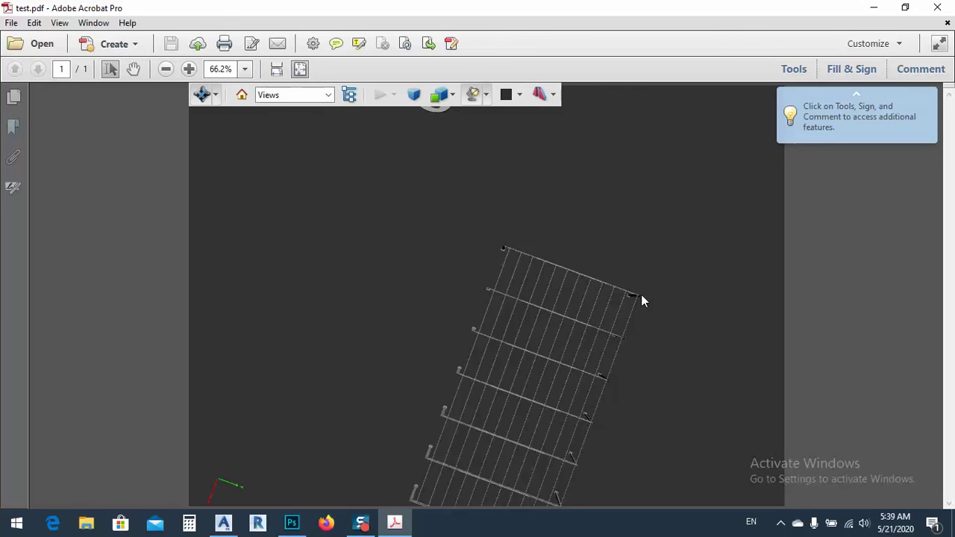
{"action": "left_click_drag", "start_coordinate": [550, 395], "coordinate": [657, 271]}
{"action": "left_click_drag", "start_coordinate": [495, 313], "coordinate": [512, 324]}
{"action": "left_click_drag", "start_coordinate": [624, 365], "coordinate": [398, 339]}
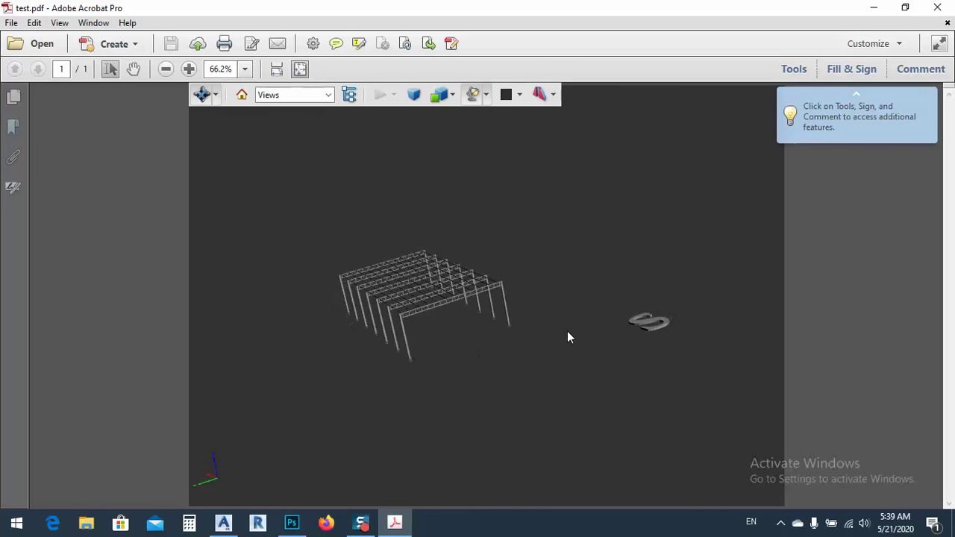
{"action": "left_click_drag", "start_coordinate": [571, 335], "coordinate": [571, 353]}
{"action": "left_click_drag", "start_coordinate": [667, 264], "coordinate": [619, 268]}
{"action": "left_click_drag", "start_coordinate": [445, 362], "coordinate": [352, 330]}
{"action": "scroll", "coordinate": [326, 291], "scroll_direction": "up", "scroll_amount": 4}
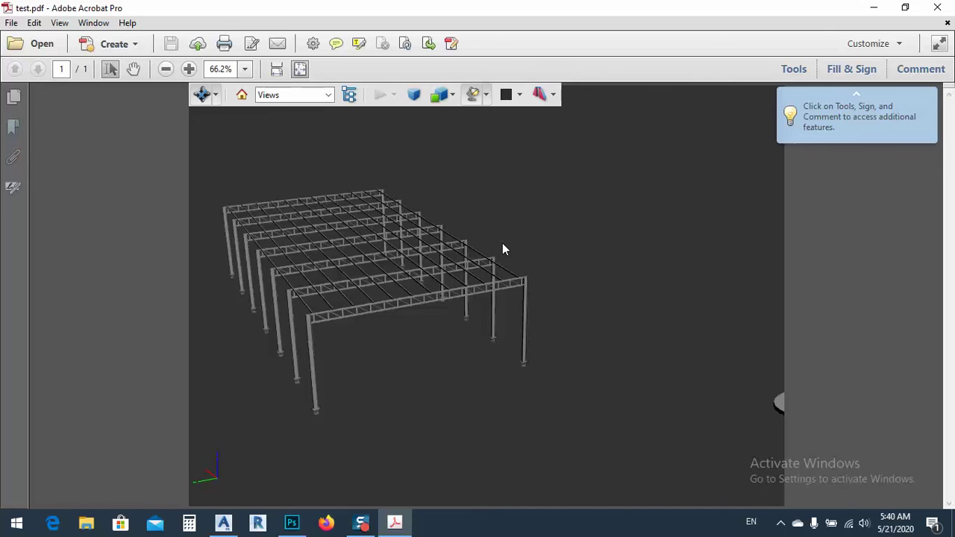
- Switch 3D navigation to Spin and rotate the steel frame to a new orientation
{"action": "left_click", "coordinate": [215, 95]}
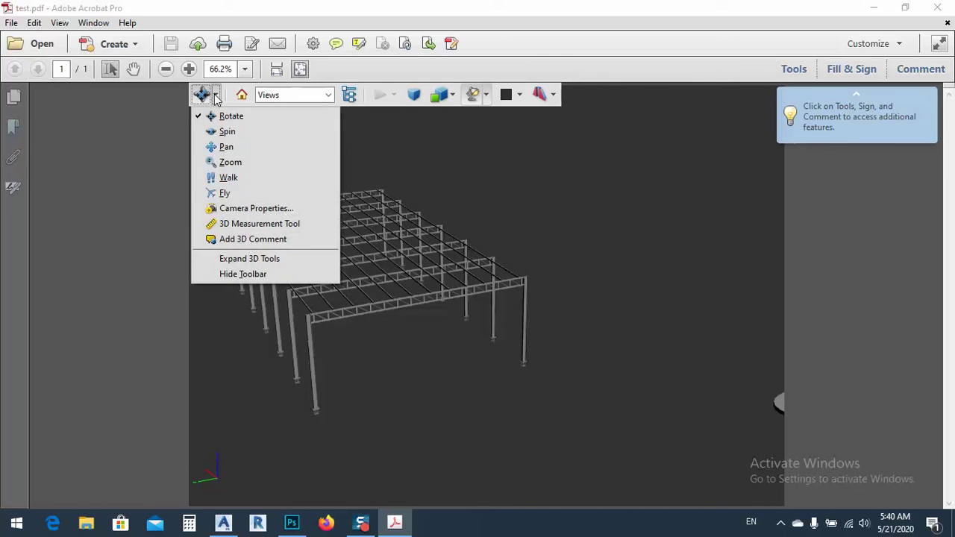
{"action": "left_click", "coordinate": [228, 132]}
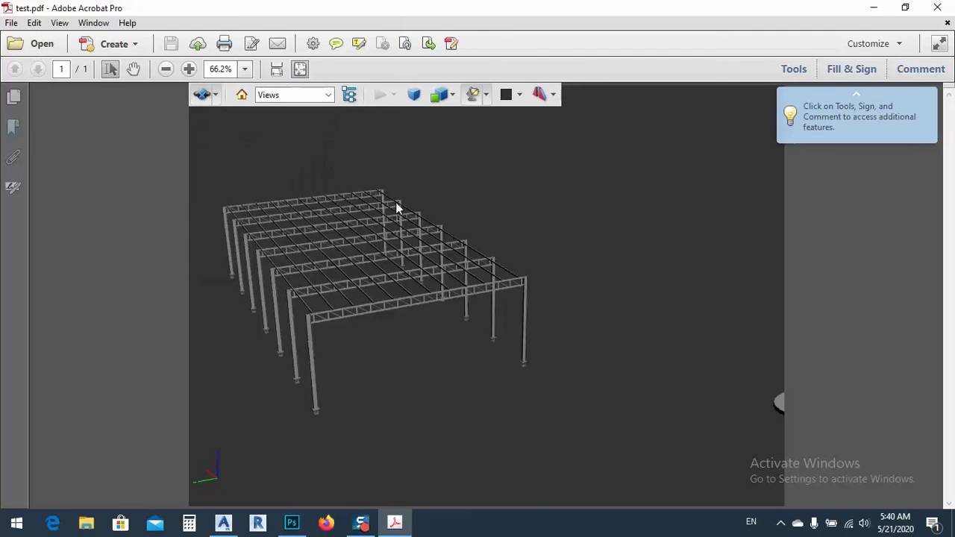
{"action": "left_click_drag", "start_coordinate": [396, 207], "coordinate": [298, 149]}
- Switch 3D navigation to Fly and fly the camera across the portal frame
{"action": "left_click", "coordinate": [209, 95]}
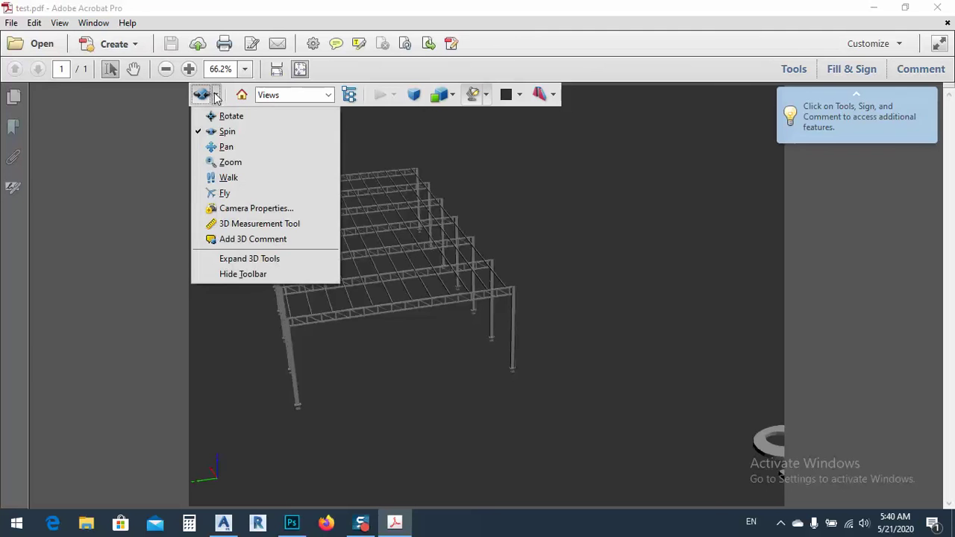
{"action": "left_click", "coordinate": [226, 193]}
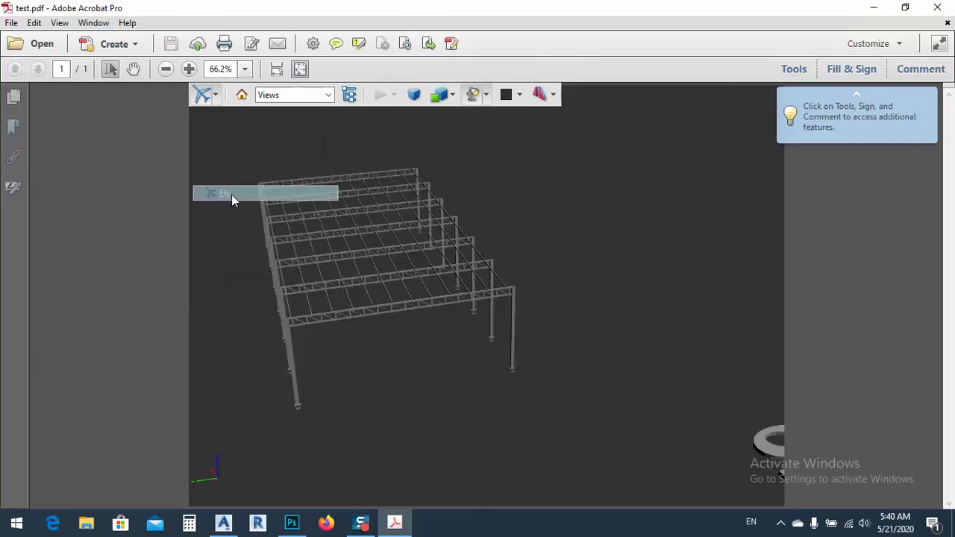
{"action": "left_click_drag", "start_coordinate": [329, 269], "coordinate": [478, 229]}
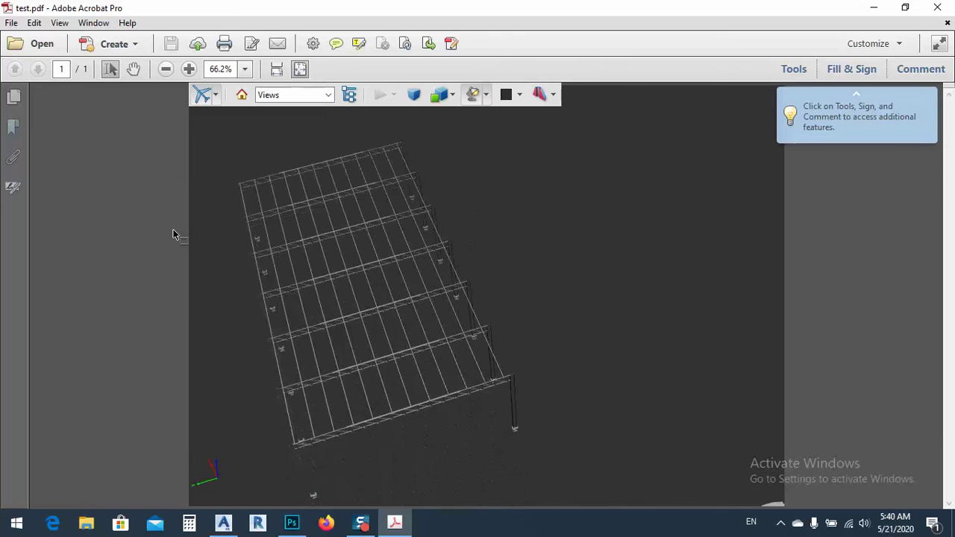
{"action": "left_click", "coordinate": [216, 95]}
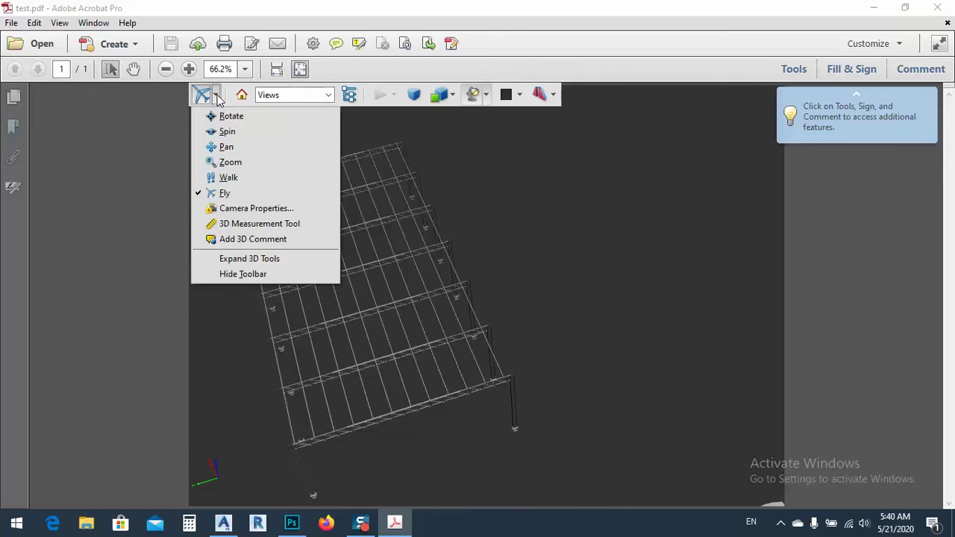
- Set the camera to a 15° field of view and -78° roll, moving camera and target together
{"action": "left_click", "coordinate": [236, 213]}
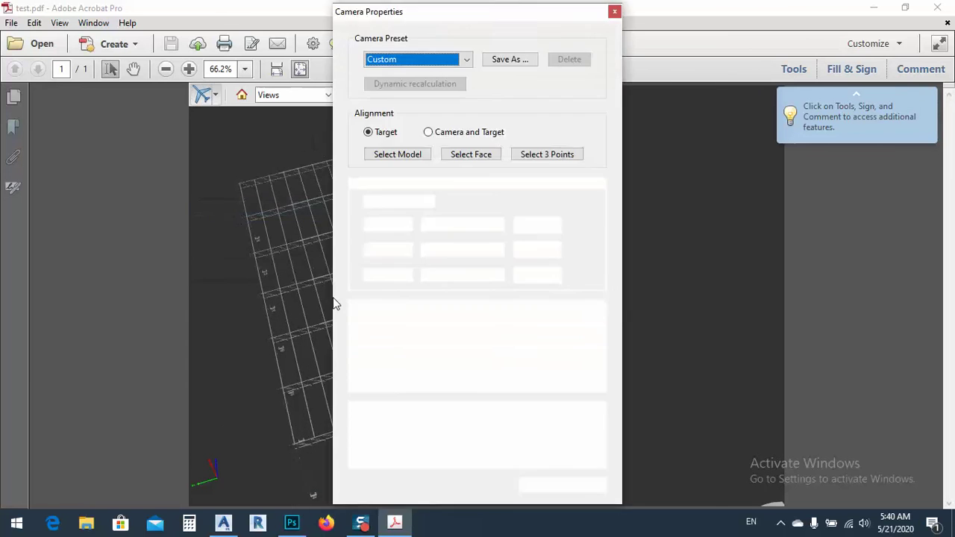
{"action": "mouse_move", "coordinate": [462, 224]}
{"action": "left_mouse_down"}
{"action": "mouse_move", "coordinate": [472, 226]}
{"action": "mouse_move", "coordinate": [454, 224]}
{"action": "left_mouse_up"}
{"action": "left_click", "coordinate": [435, 132]}
{"action": "left_click_drag", "start_coordinate": [451, 426], "coordinate": [461, 463]}
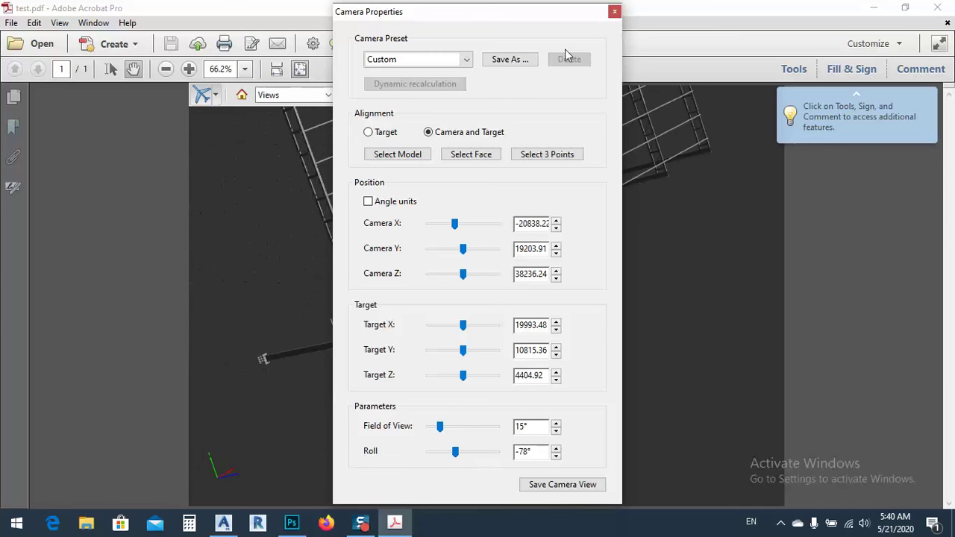
- Close the camera settings and shift the view of the frame right and down
{"action": "left_click", "coordinate": [614, 11]}
{"action": "left_click_drag", "start_coordinate": [348, 227], "coordinate": [537, 311]}
{"action": "left_click", "coordinate": [217, 95]}
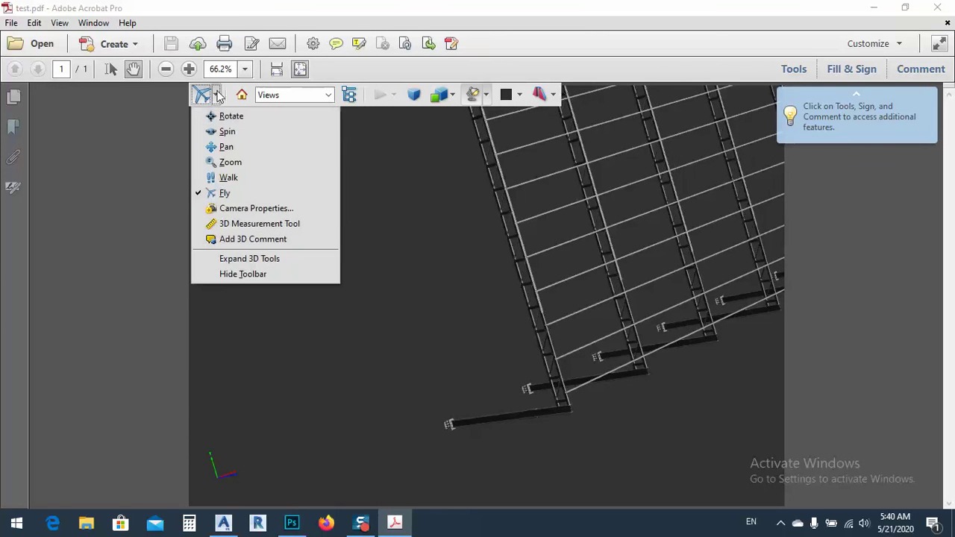